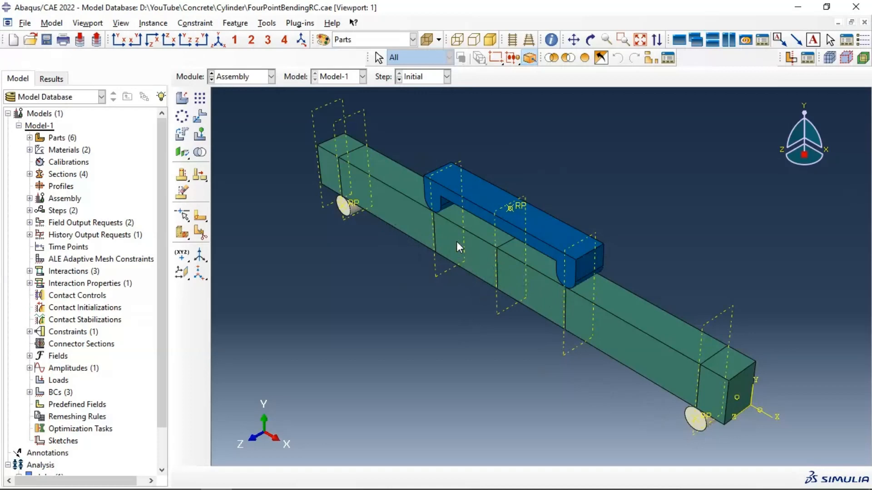
# Step: Examine the reinforcement inside the concrete beam by temporarily making the assembly more translucent
pyautogui.click(426, 40)
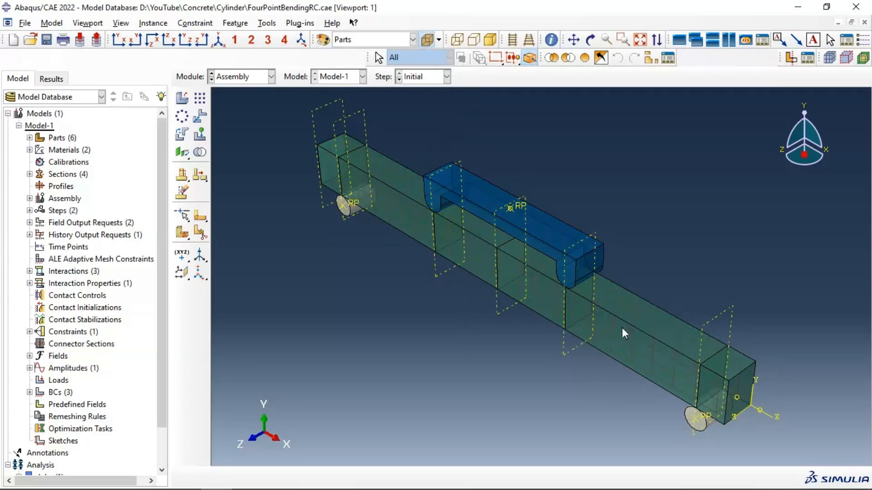
pyautogui.scroll(3, 613, 314)
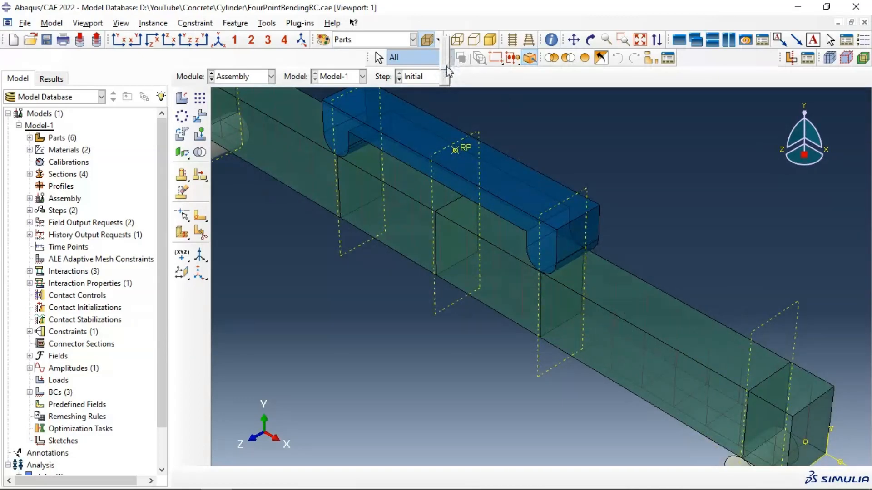
pyautogui.moveTo(446, 66); pyautogui.dragTo(451, 76)
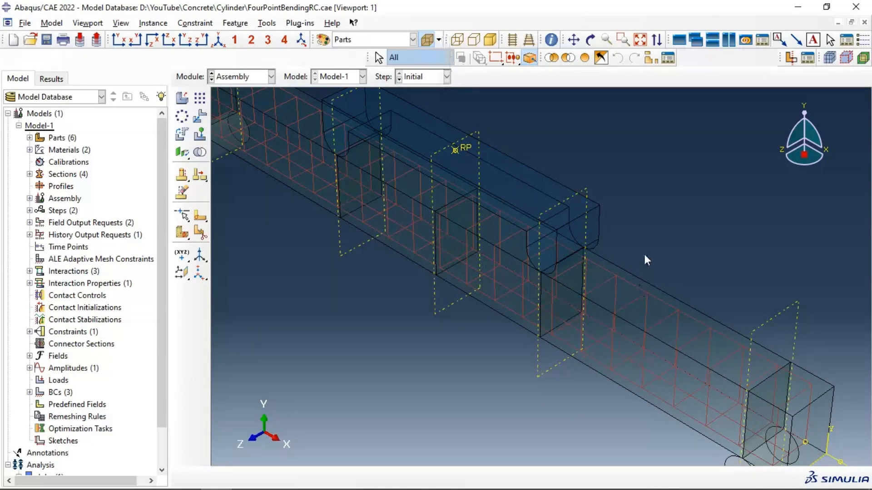
pyautogui.click(427, 40)
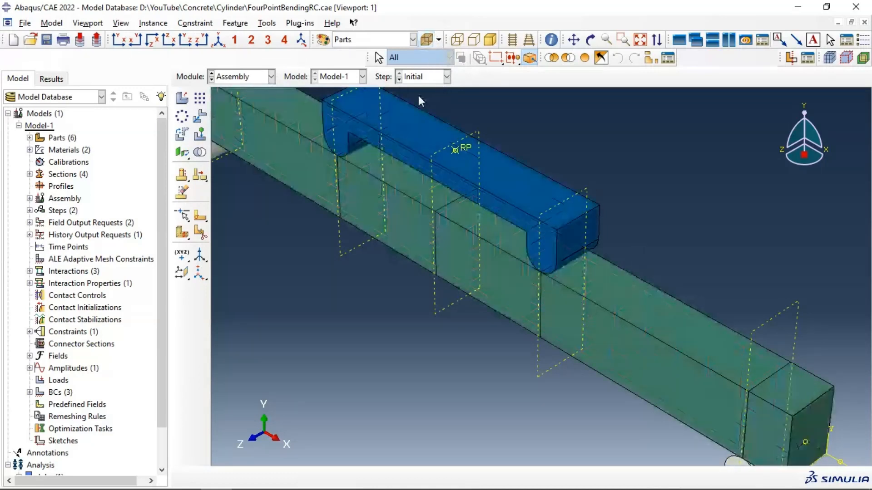
# Step: In the Part module, create a 3D deformable solid extrusion part named Composite with an approximate size of 200
pyautogui.click(245, 78)
pyautogui.click(240, 89)
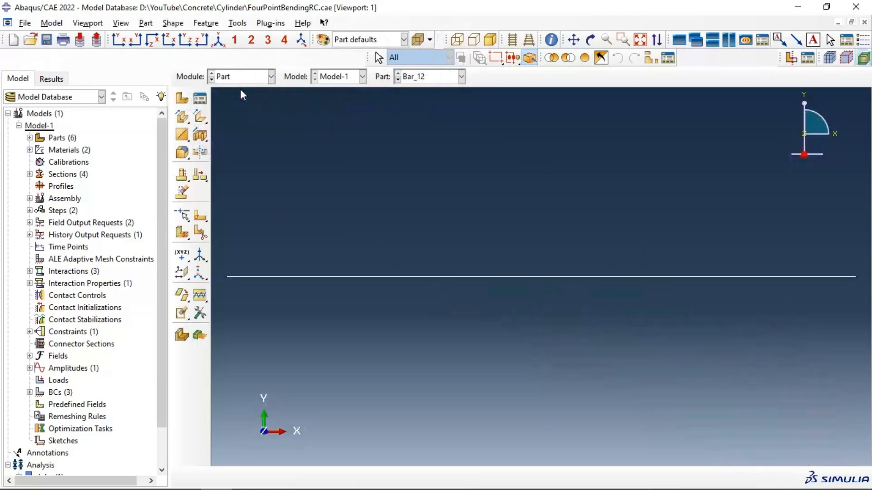
pyautogui.click(182, 100)
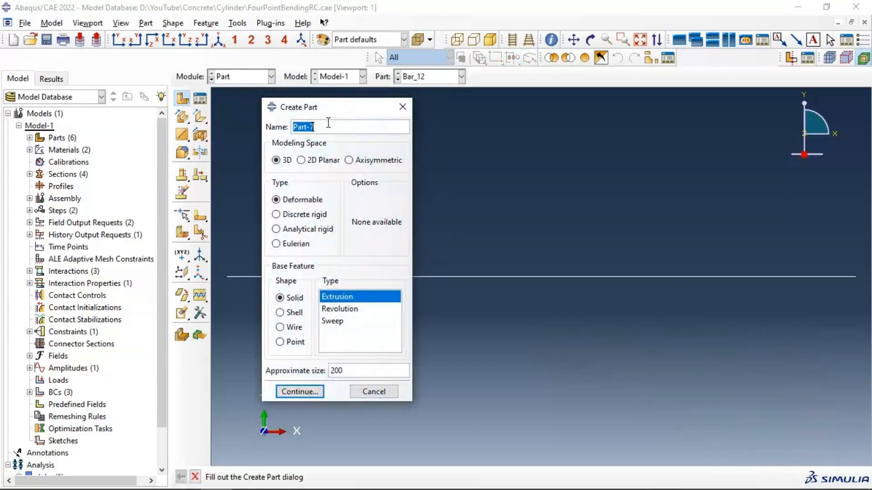
pyautogui.write('Composite')
pyautogui.click(300, 392)
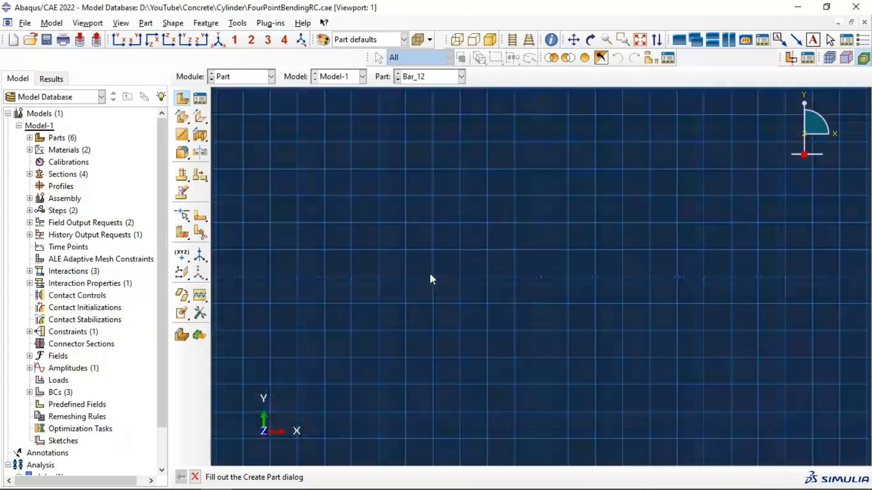
# Step: Sketch a wide horizontal rectangle about 97.5 by 11.25 around the origin as the Composite part's section
pyautogui.click(199, 118)
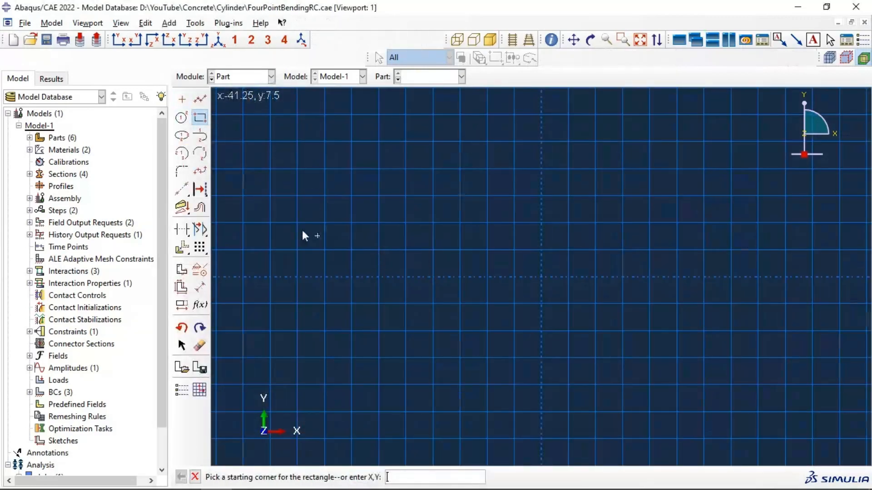
pyautogui.click(284, 230)
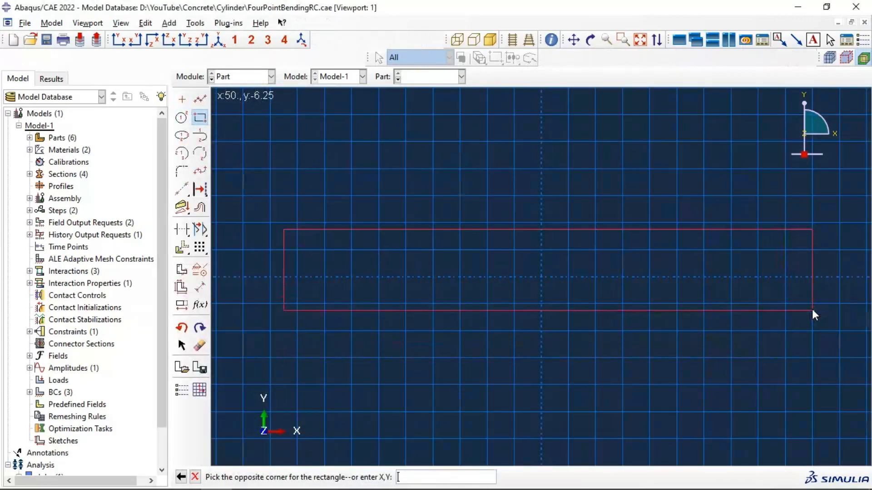
pyautogui.click(811, 291)
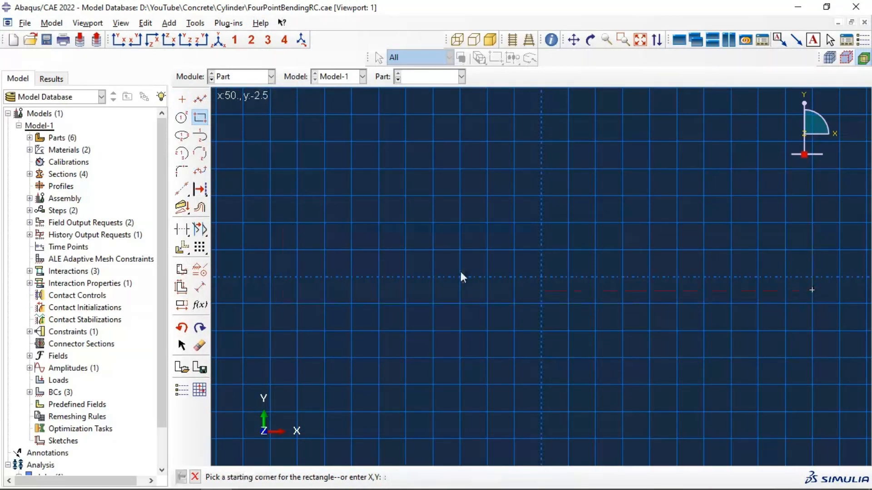
# Step: Dimension the rectangle with a length of 1500 and a height of 150
pyautogui.click(200, 287)
pyautogui.click(484, 290)
pyautogui.click(489, 318)
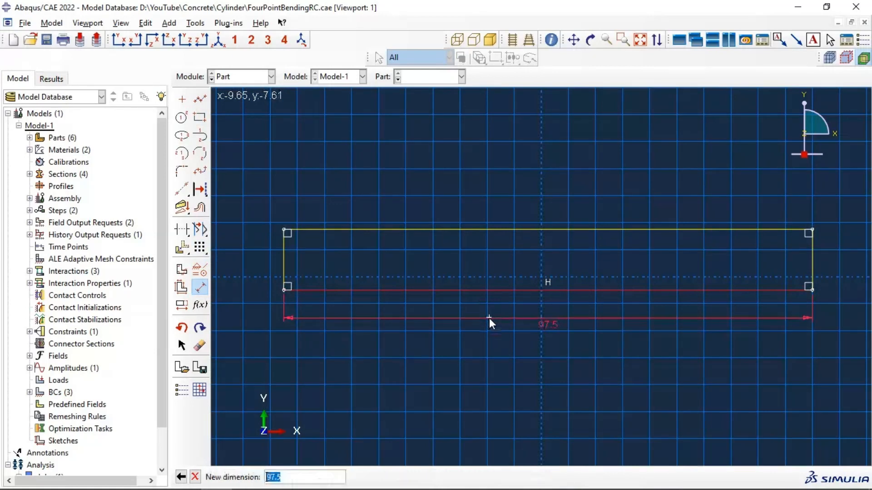
pyautogui.write('1500')
pyautogui.press('Return')
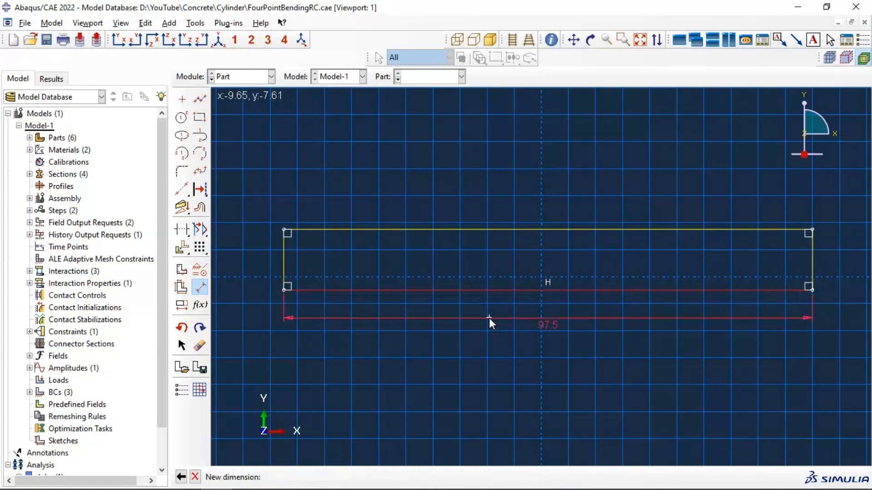
pyautogui.click(812, 257)
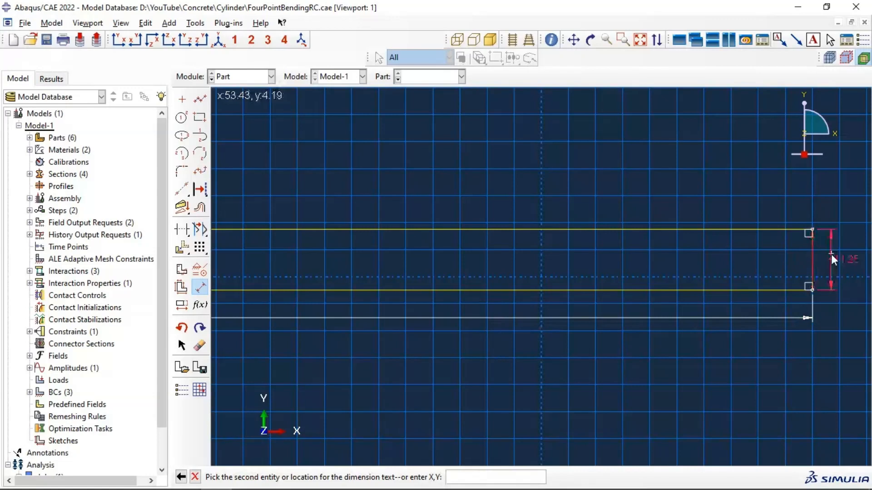
pyautogui.click(831, 254)
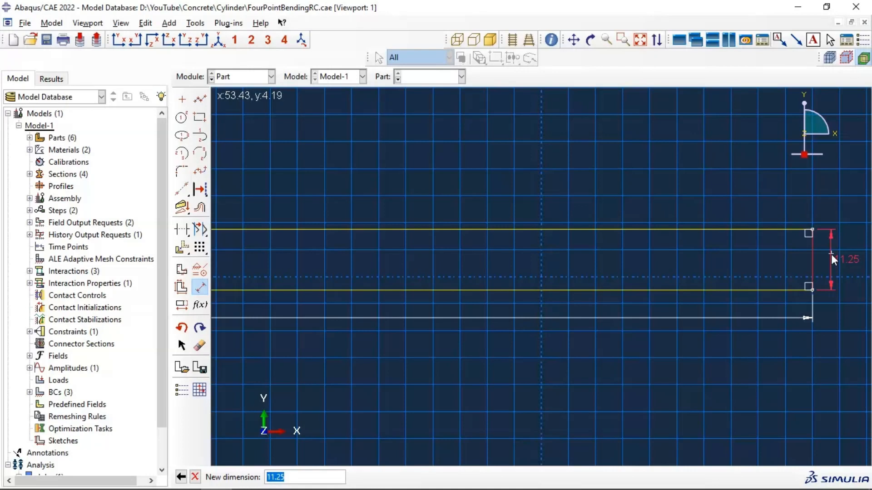
pyautogui.write('150')
pyautogui.press('Return')
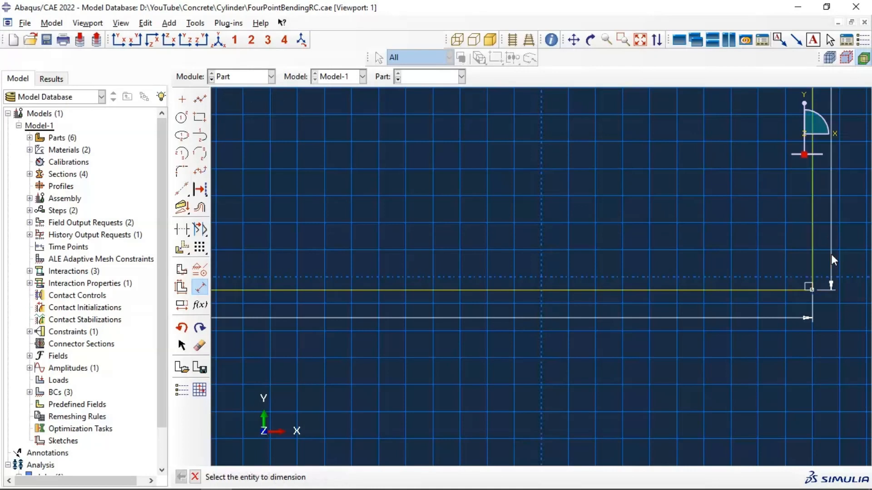
# Step: Finish the section sketch and extrude it to a depth of 2
pyautogui.click(640, 39)
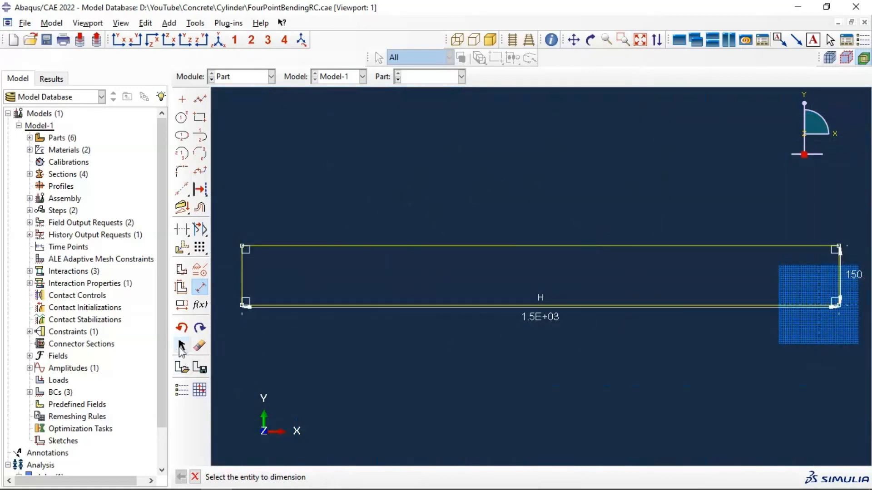
pyautogui.click(195, 478)
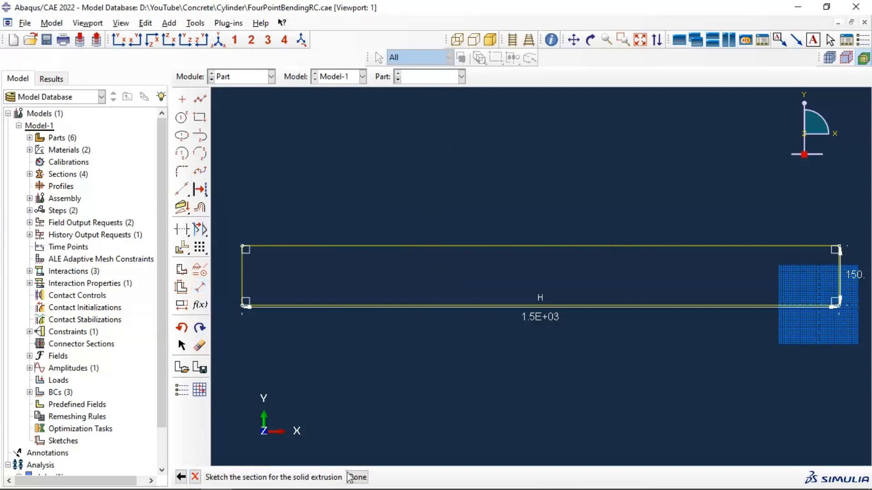
pyautogui.click(357, 477)
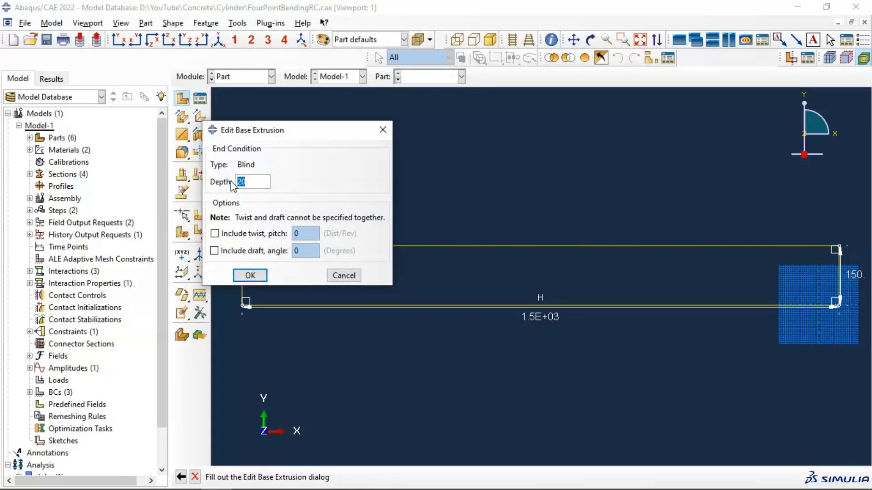
pyautogui.write('2')
pyautogui.click(249, 275)
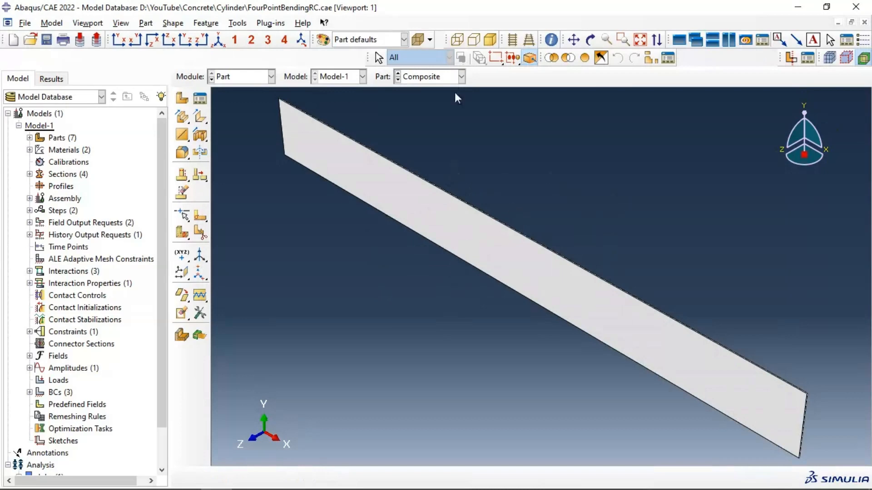
# Step: In the Property module, create a new material named Composite
pyautogui.click(589, 39)
pyautogui.moveTo(490, 211); pyautogui.dragTo(467, 277)
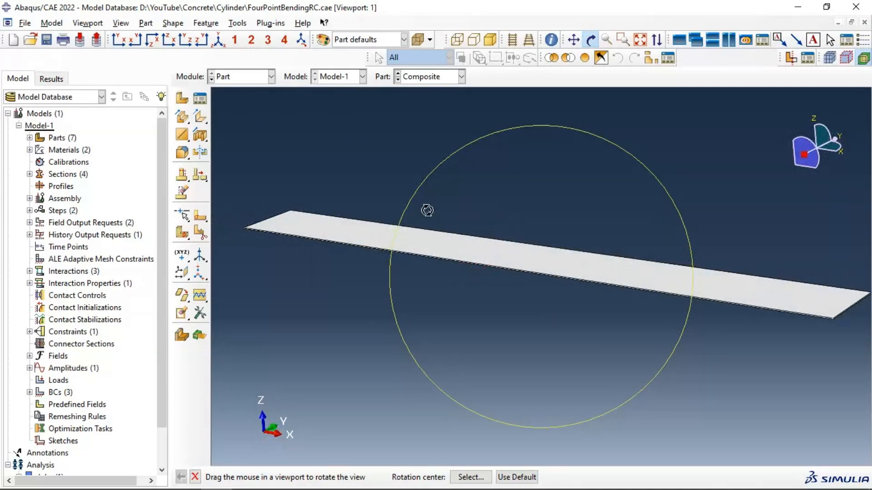
pyautogui.click(241, 77)
pyautogui.click(229, 96)
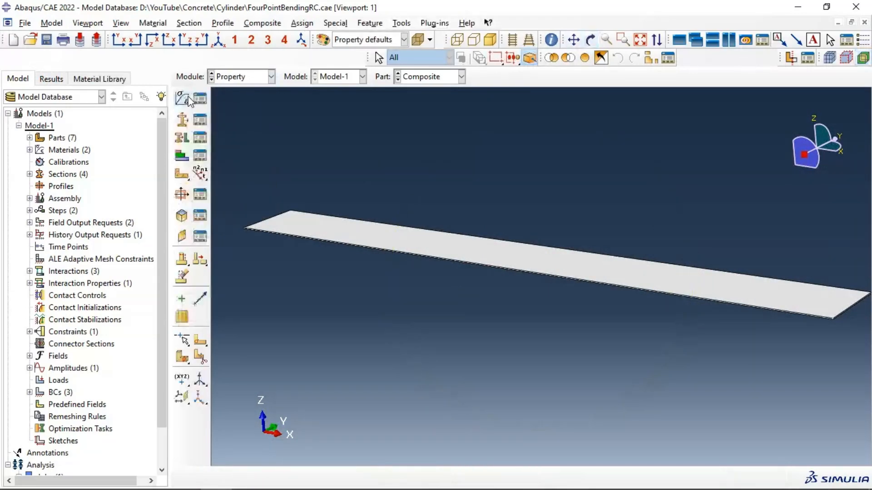
pyautogui.click(183, 98)
pyautogui.write('C')
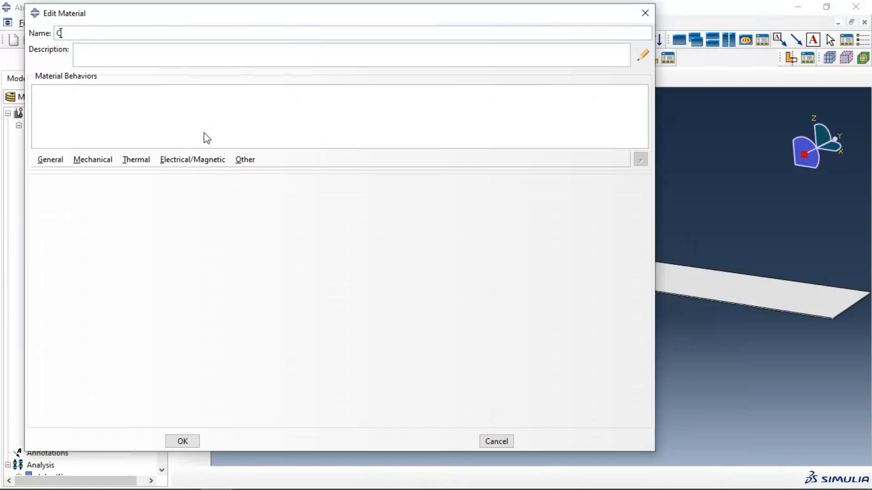
pyautogui.write('opos')
pyautogui.press('BackSpace')
pyautogui.press('BackSpace')
pyautogui.press('BackSpace')
pyautogui.press('BackSpace')
pyautogui.press('BackSpace')
pyautogui.press('BackSpace')
pyautogui.write('mposite')
# Step: Add an elastic behavior to the Composite material and set its type to Lamina
pyautogui.click(95, 161)
pyautogui.moveTo(97, 173)
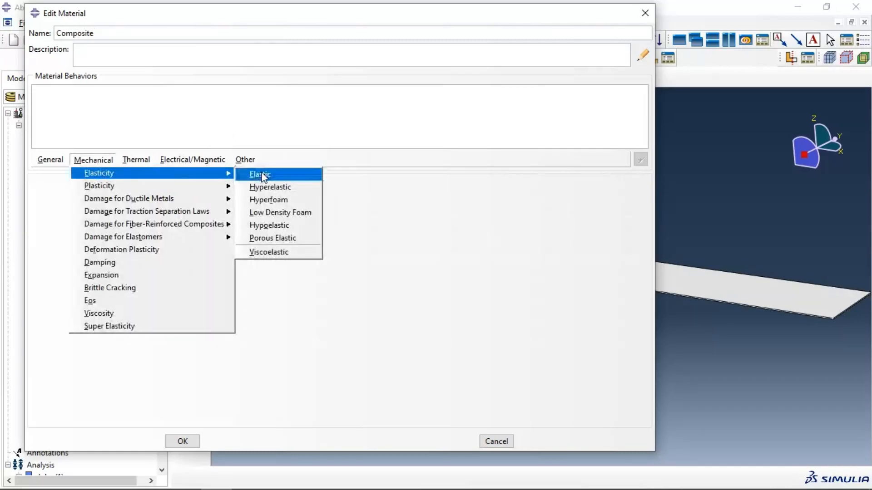
pyautogui.click(262, 175)
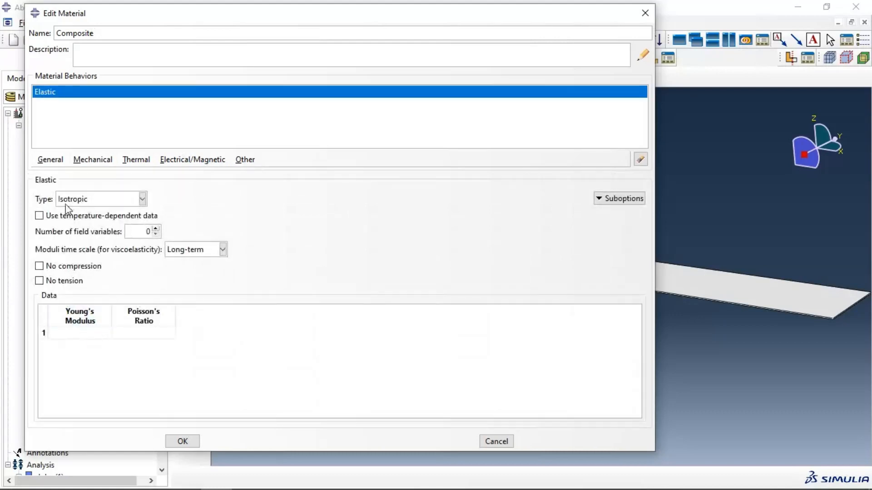
pyautogui.click(68, 200)
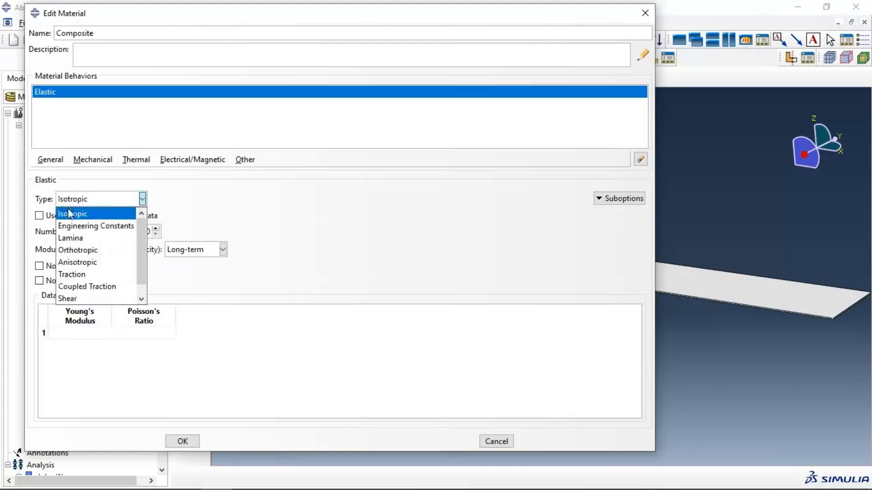
pyautogui.click(73, 240)
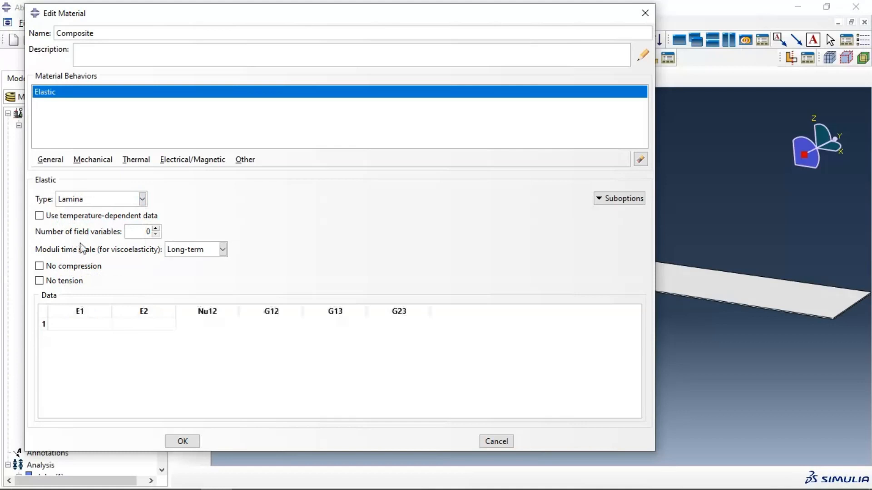
# Step: Set the lamina constants E1 to 170000, E2 to 9000 and Nu12 to 0.34
pyautogui.click(81, 325)
pyautogui.write('170')
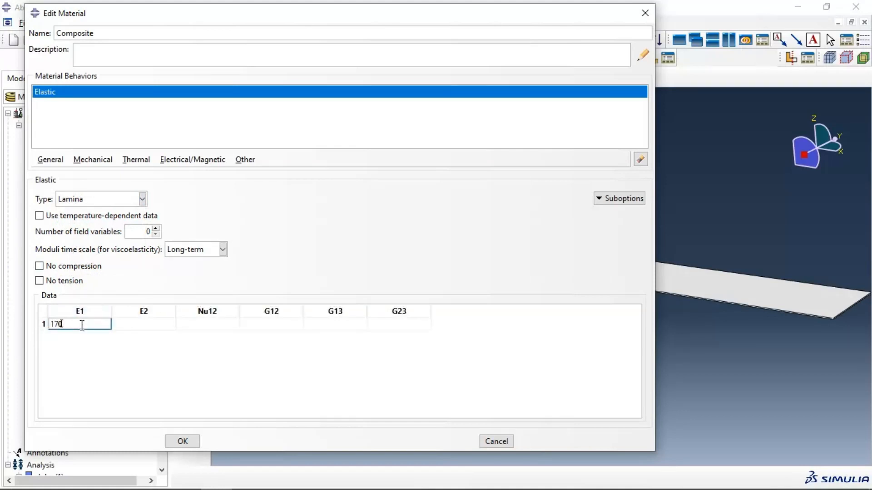
pyautogui.write('000')
pyautogui.press('Tab')
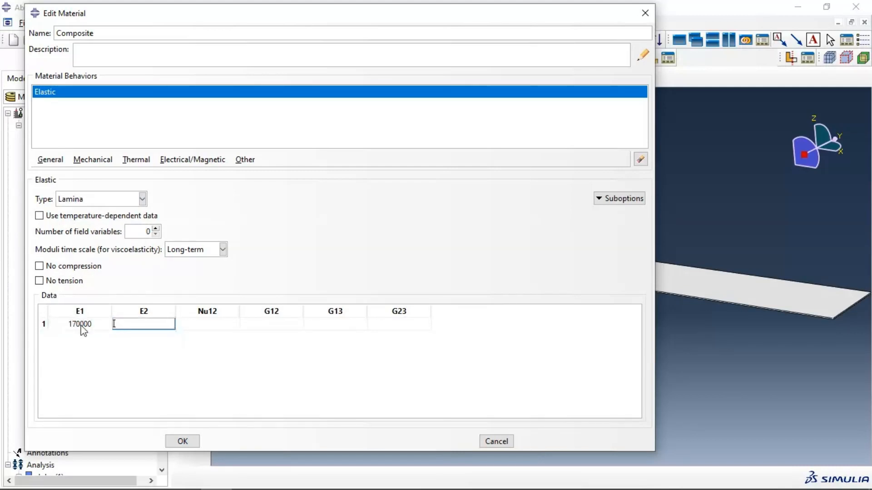
pyautogui.write('9000')
pyautogui.press('Tab')
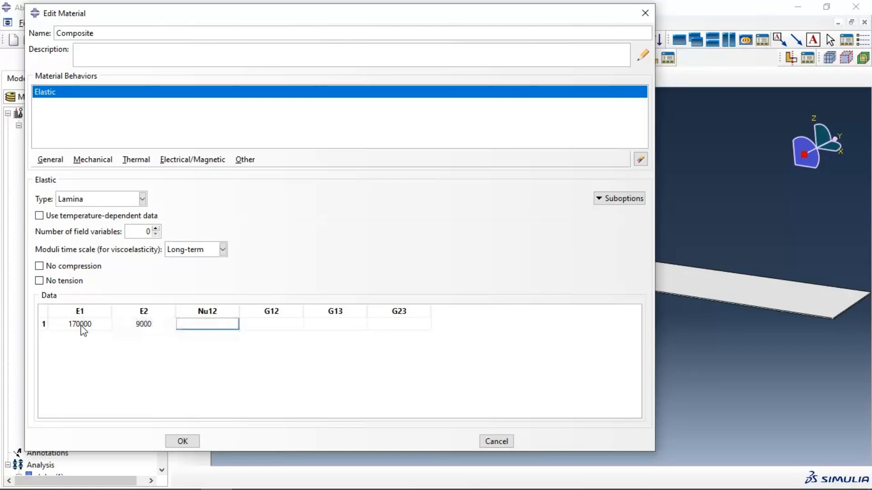
pyautogui.write('0.34')
pyautogui.press('Tab')
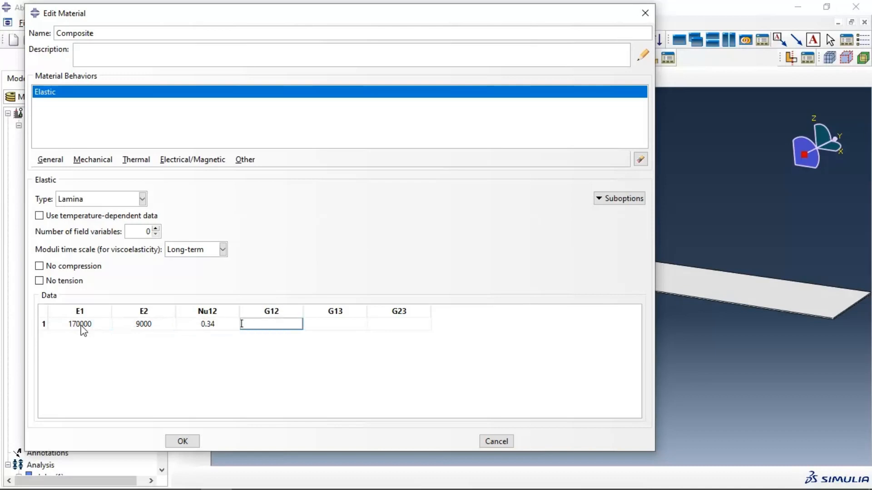
# Step: Set the shear moduli G12 and G13 to 4800 and G23 to 4500, and save the material
pyautogui.write('4800')
pyautogui.press('Tab')
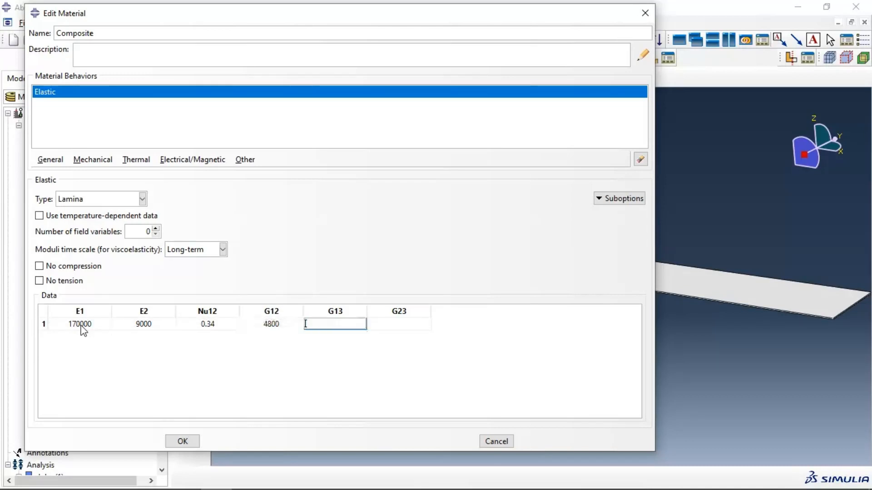
pyautogui.press('BackSpace')
pyautogui.write('4800')
pyautogui.press('Tab')
pyautogui.write('4500')
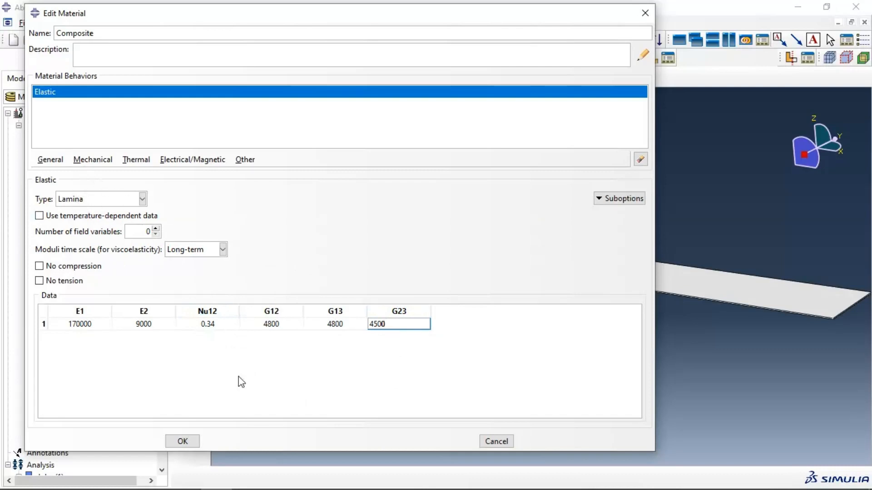
pyautogui.click(183, 441)
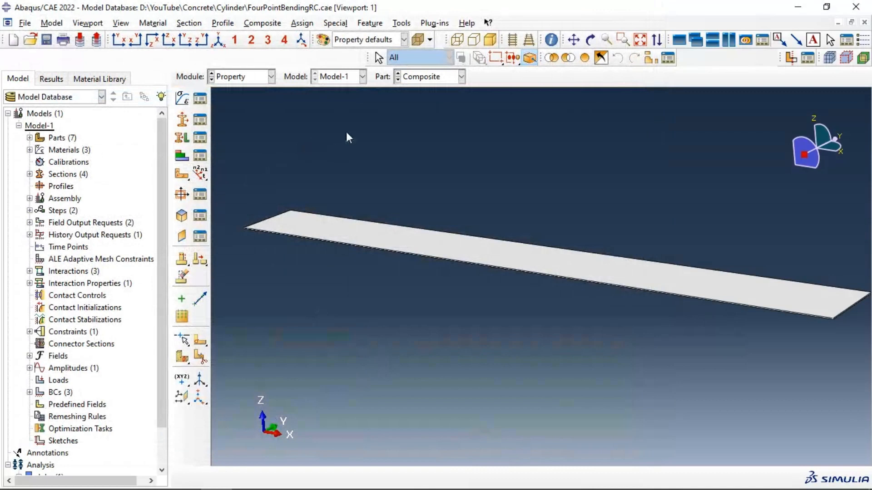
# Step: Start a new composite layup for the plate part and name it CFRP
pyautogui.scroll(1, 528, 220)
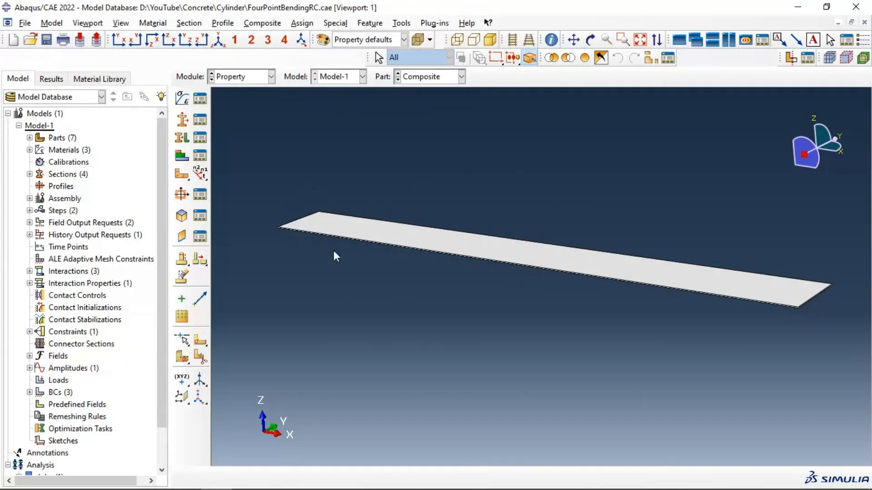
pyautogui.click(182, 162)
pyautogui.click(290, 141)
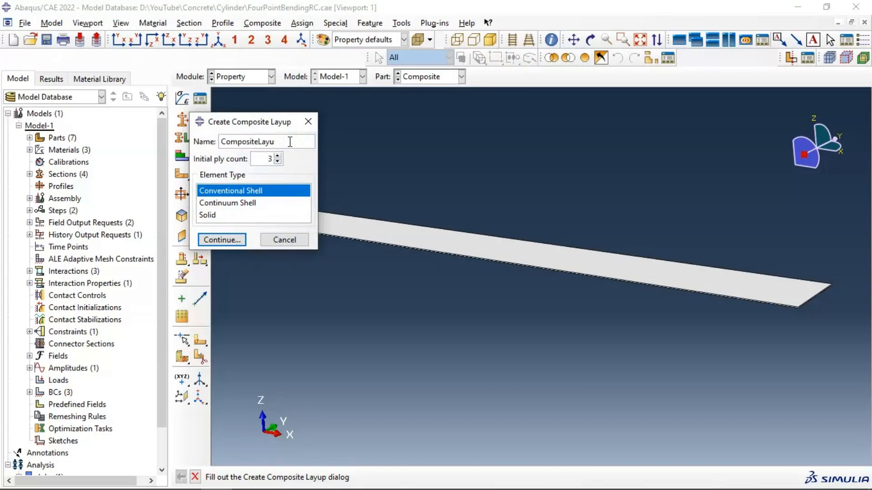
pyautogui.press('BackSpace')
pyautogui.press('BackSpace')
pyautogui.press('BackSpace')
pyautogui.press('BackSpace')
pyautogui.press('BackSpace')
pyautogui.press('BackSpace')
# Step: Set the layup's initial ply count to 10 and its element type to Continuum Shell, and continue to the layup definition
pyautogui.doubleClick(268, 157)
pyautogui.press('BackSpace')
pyautogui.doubleClick(269, 158)
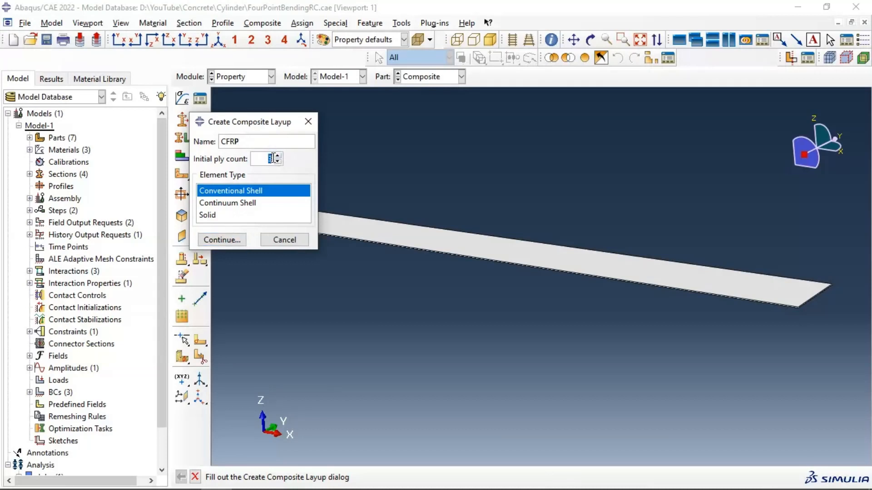
pyautogui.click(279, 155)
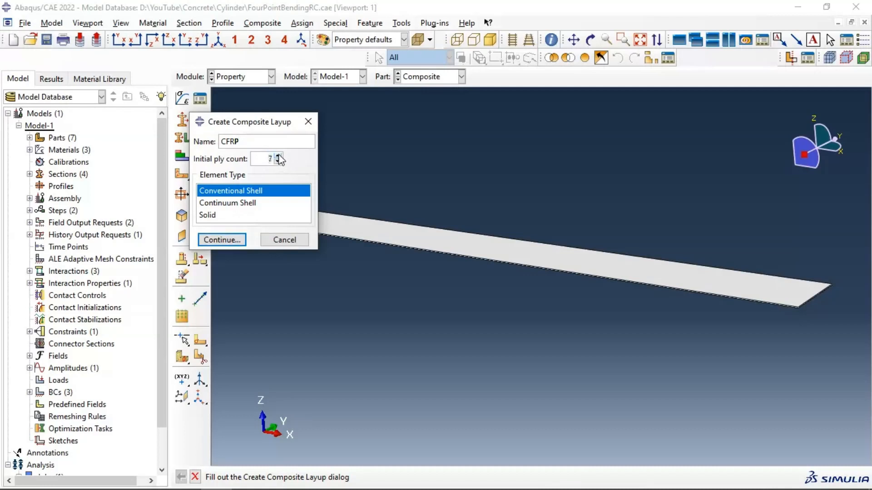
pyautogui.click(277, 156)
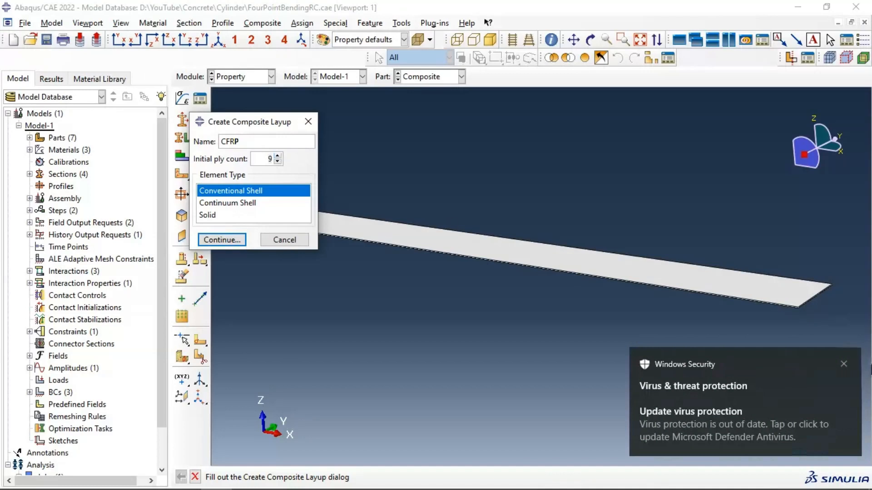
pyautogui.click(844, 364)
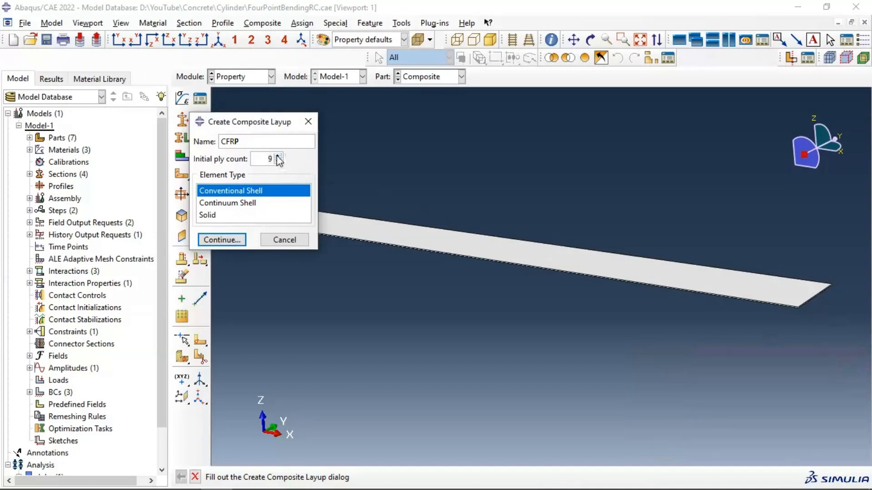
pyautogui.click(248, 206)
pyautogui.moveTo(228, 127); pyautogui.dragTo(88, 126)
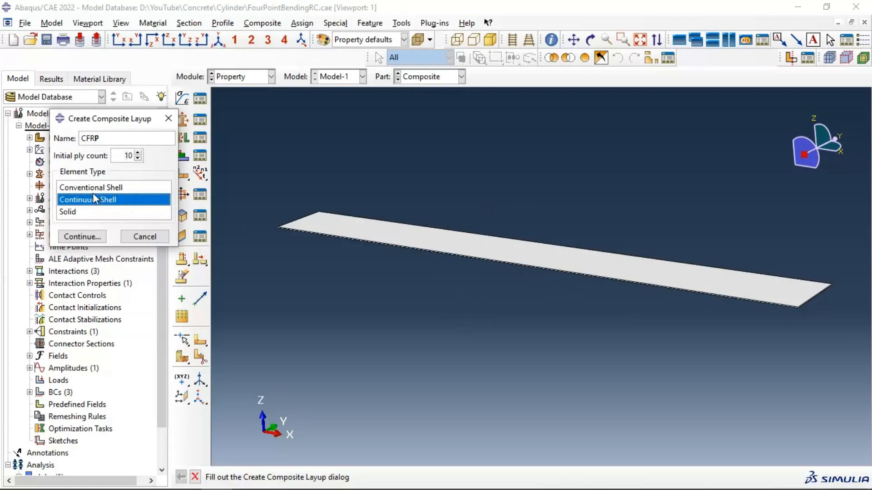
pyautogui.click(93, 239)
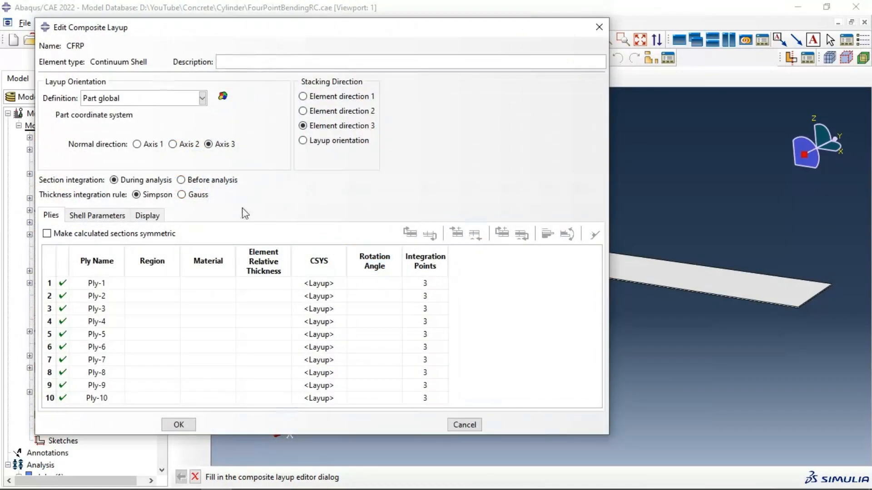
# Step: Assign the entire composite plate as the region for all ten plies
pyautogui.moveTo(233, 30); pyautogui.dragTo(207, 14)
pyautogui.click(137, 248)
pyautogui.rightClick(139, 248)
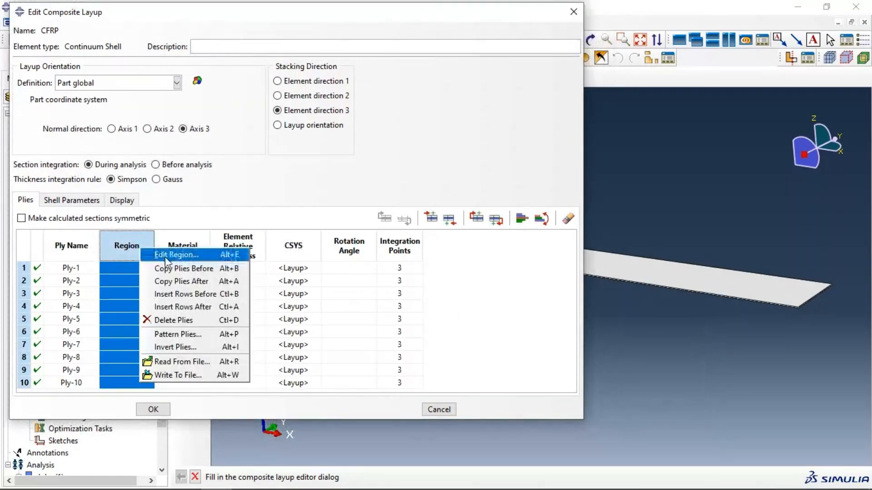
pyautogui.click(165, 257)
pyautogui.moveTo(533, 189); pyautogui.dragTo(606, 326)
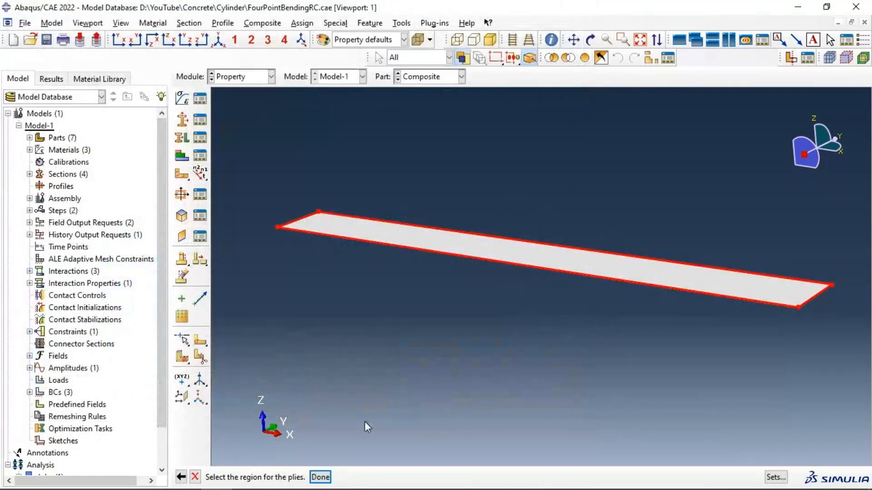
pyautogui.click(320, 477)
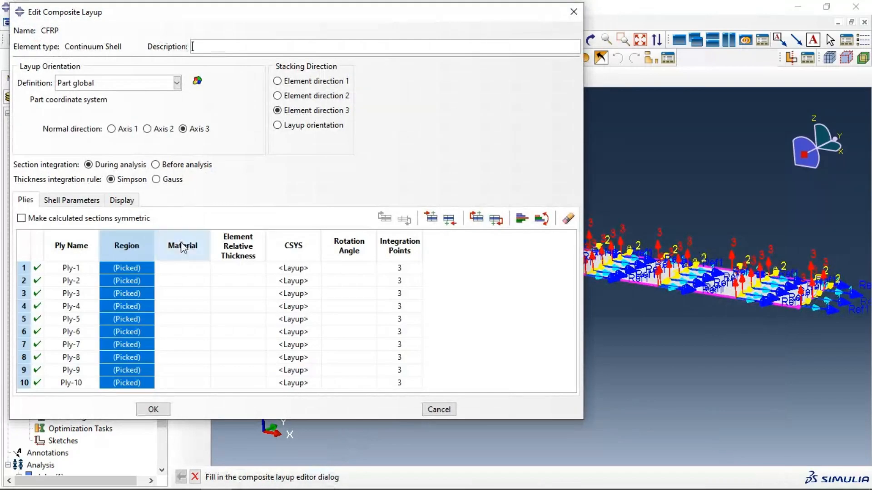
# Step: Assign the Composite material to all ten plies of the layup
pyautogui.rightClick(183, 248)
pyautogui.click(213, 249)
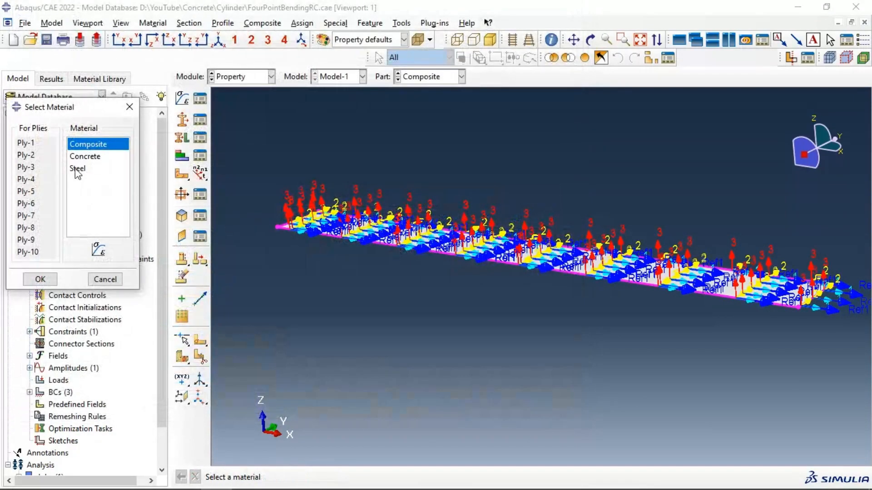
pyautogui.click(40, 278)
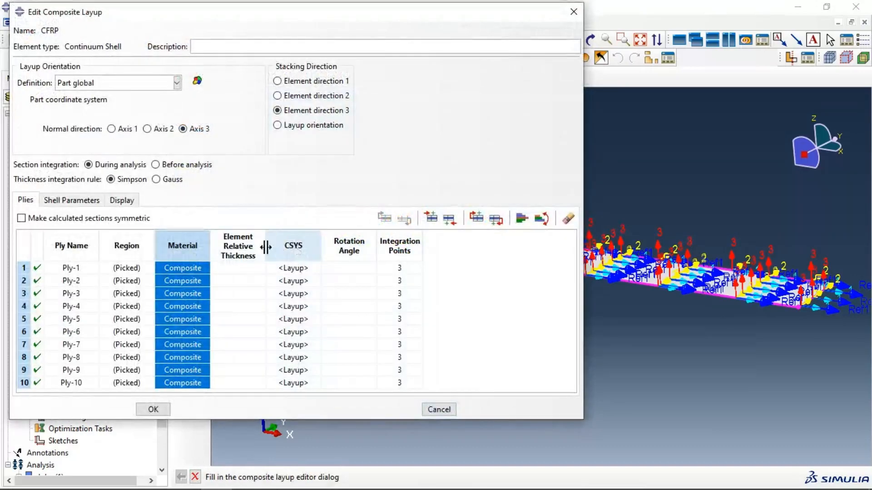
# Step: Set the element relative thickness of all ten plies to 0.2
pyautogui.rightClick(245, 246)
pyautogui.click(264, 255)
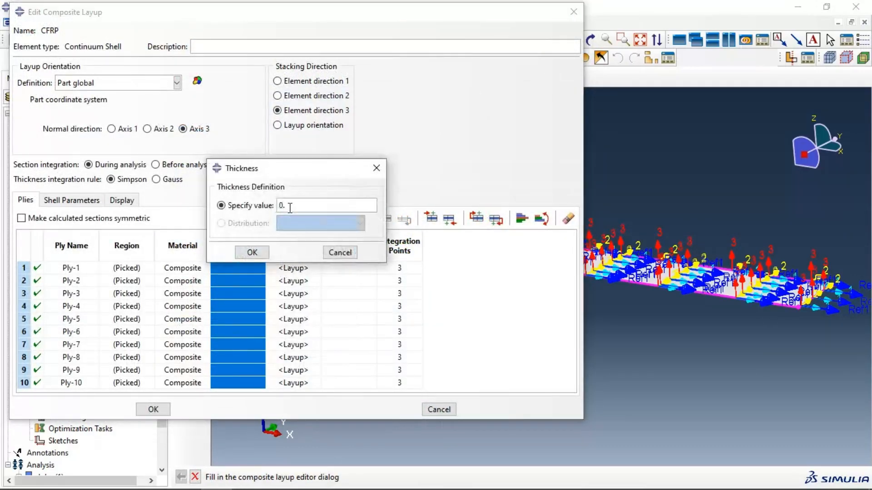
pyautogui.write('0.2')
pyautogui.click(251, 252)
# Step: Set the rotation angle of all ten plies to 0 degrees
pyautogui.rightClick(348, 249)
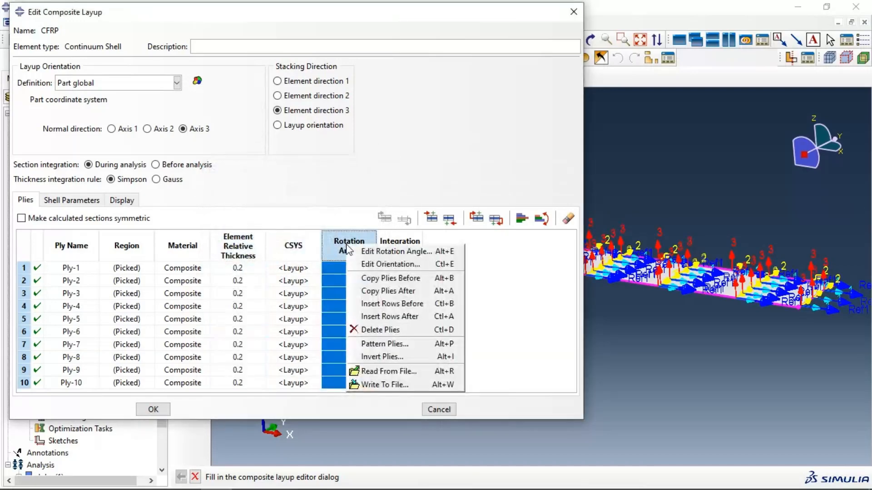
pyautogui.click(359, 252)
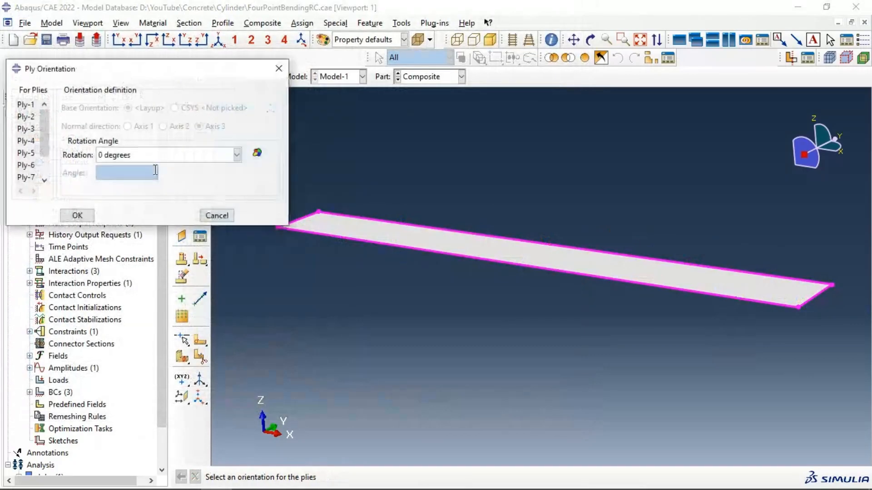
pyautogui.click(84, 218)
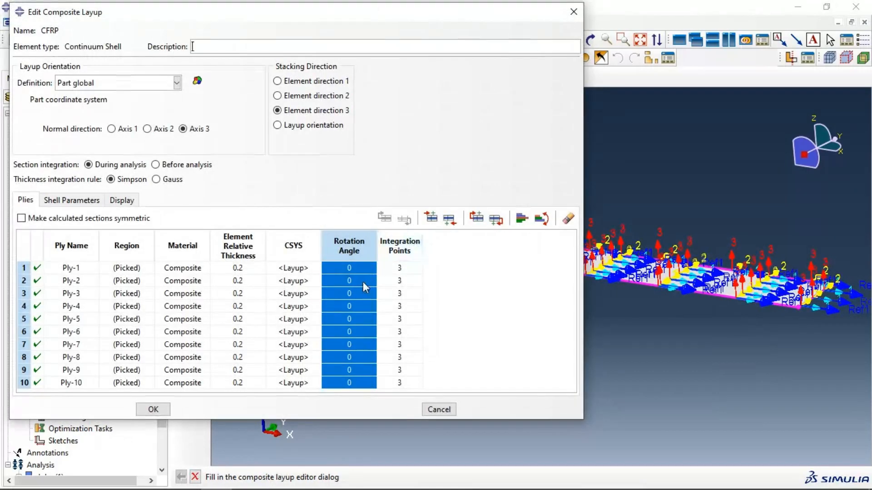
pyautogui.doubleClick(363, 282)
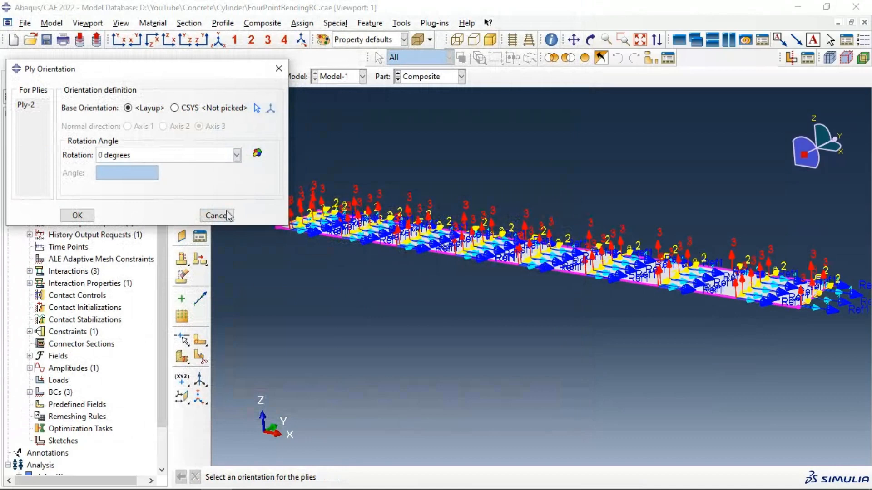
pyautogui.click(227, 217)
pyautogui.click(357, 295)
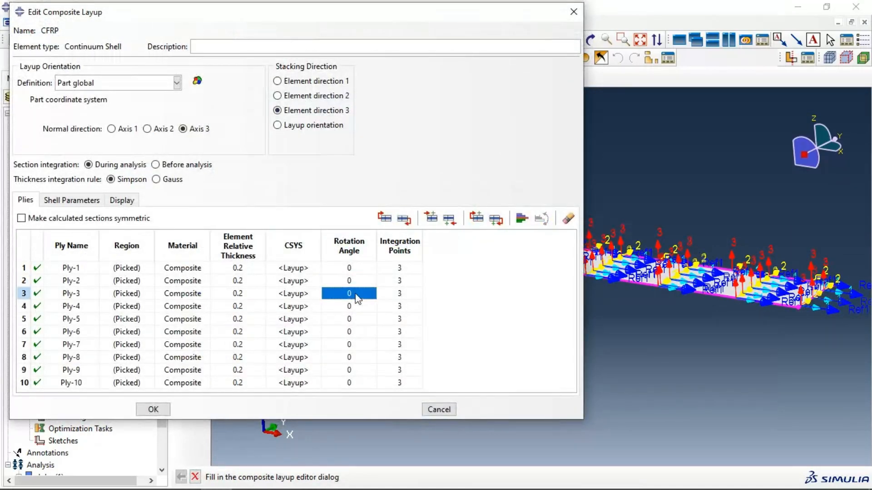
pyautogui.doubleClick(354, 304)
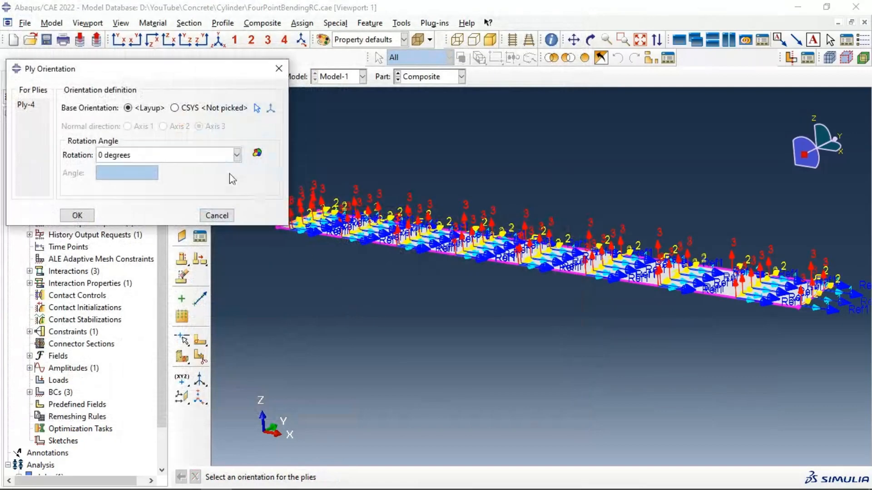
pyautogui.click(217, 216)
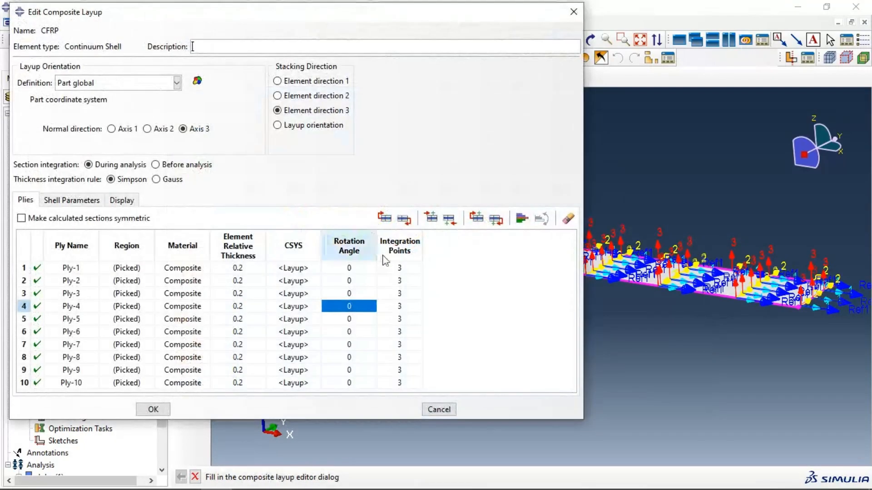
pyautogui.rightClick(359, 248)
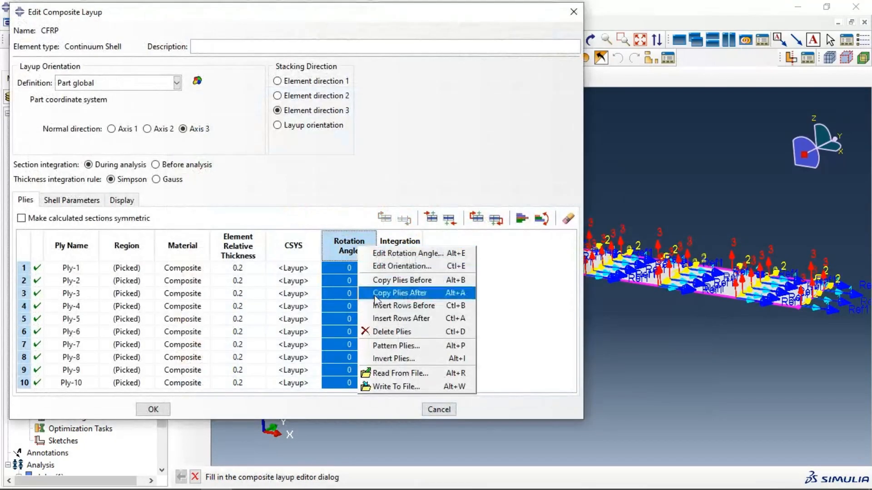
pyautogui.press('Escape')
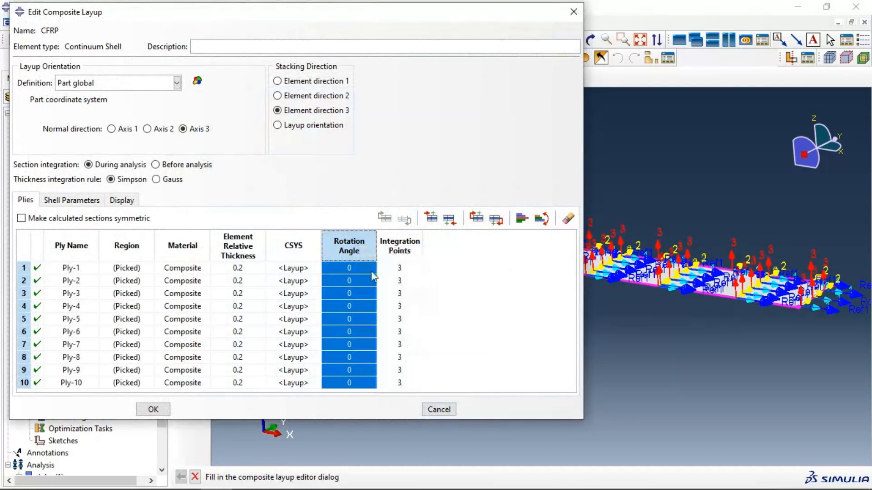
pyautogui.click(360, 271)
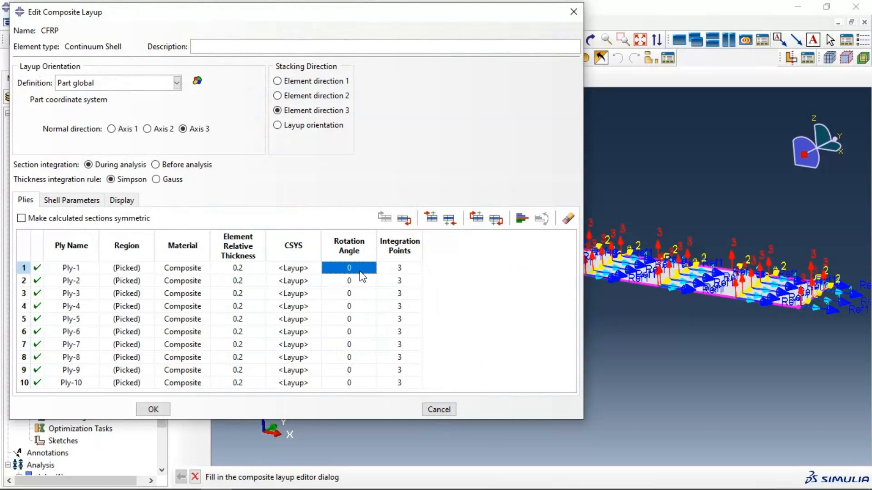
pyautogui.click(353, 294)
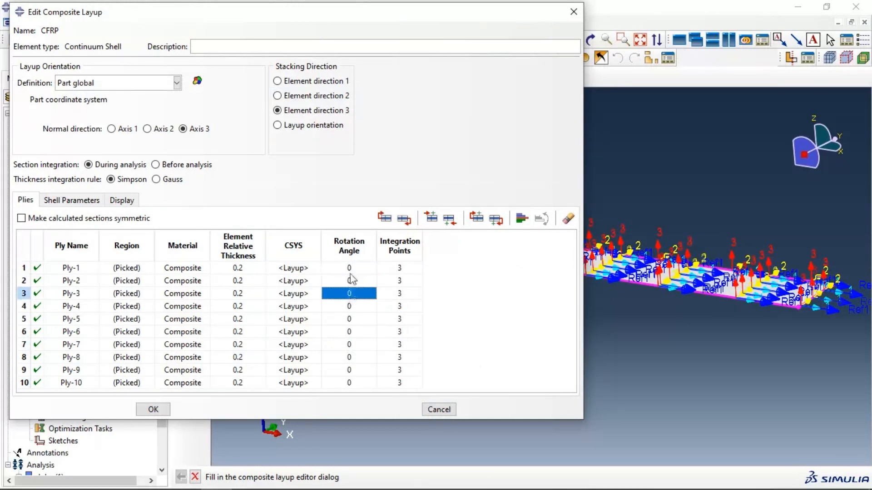
# Step: Change the rotation angle of all ten plies to 45 degrees
pyautogui.click(356, 252)
pyautogui.rightClick(355, 250)
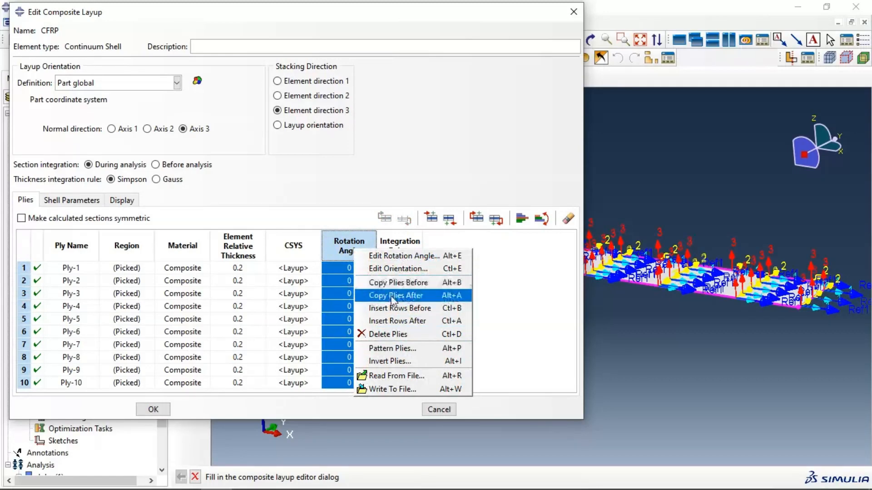
pyautogui.click(376, 270)
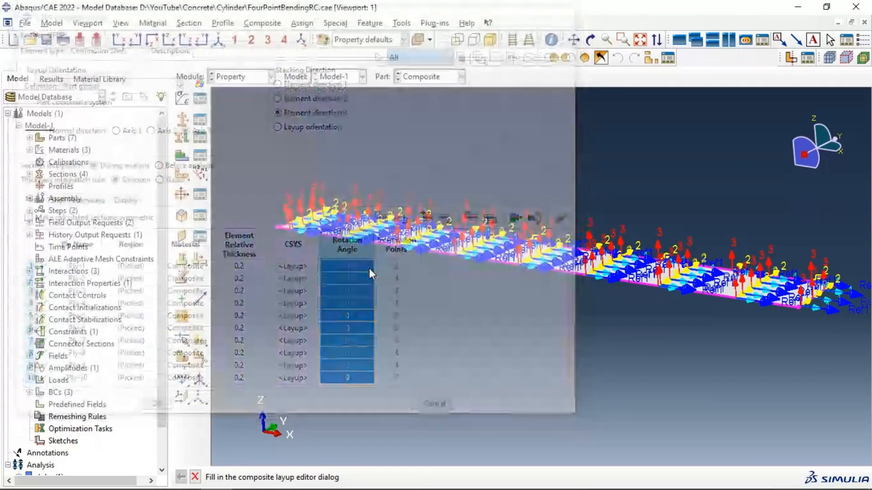
pyautogui.click(115, 159)
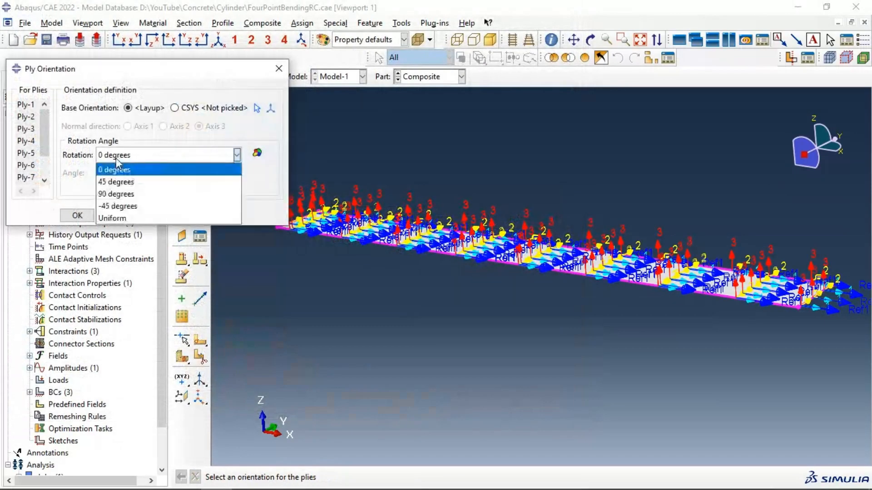
pyautogui.click(44, 166)
pyautogui.click(133, 158)
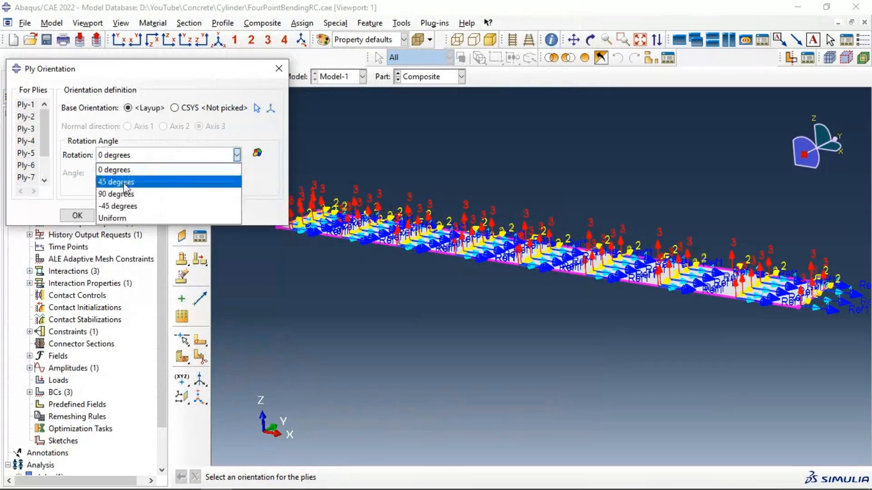
pyautogui.click(120, 176)
pyautogui.click(82, 217)
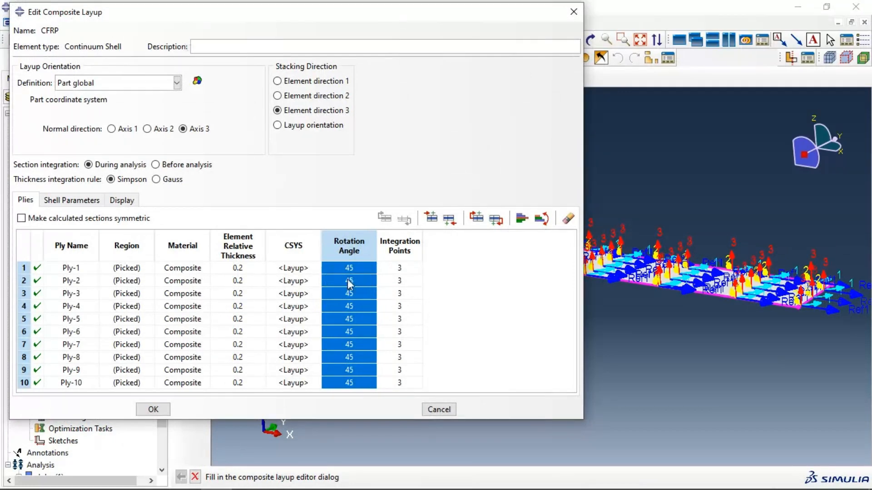
# Step: Return the rotation angle of all ten plies to 0 degrees and check the ply orientation on the plate
pyautogui.rightClick(356, 249)
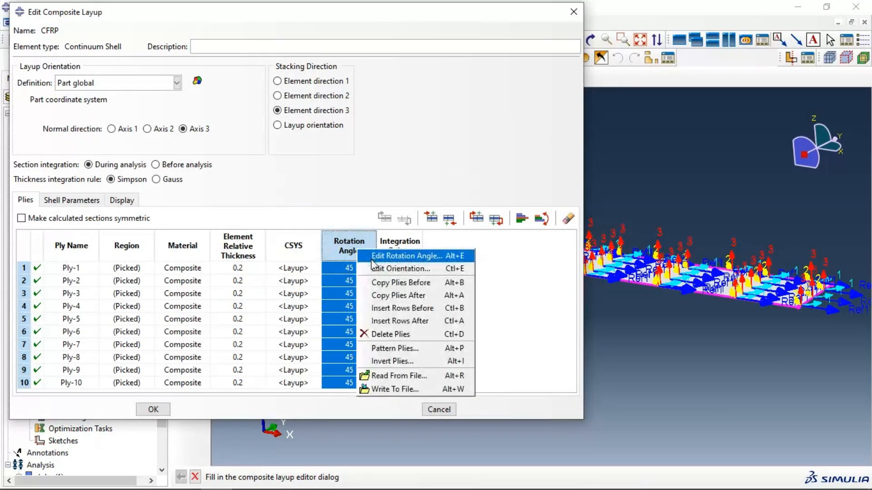
pyautogui.click(372, 258)
pyautogui.click(140, 156)
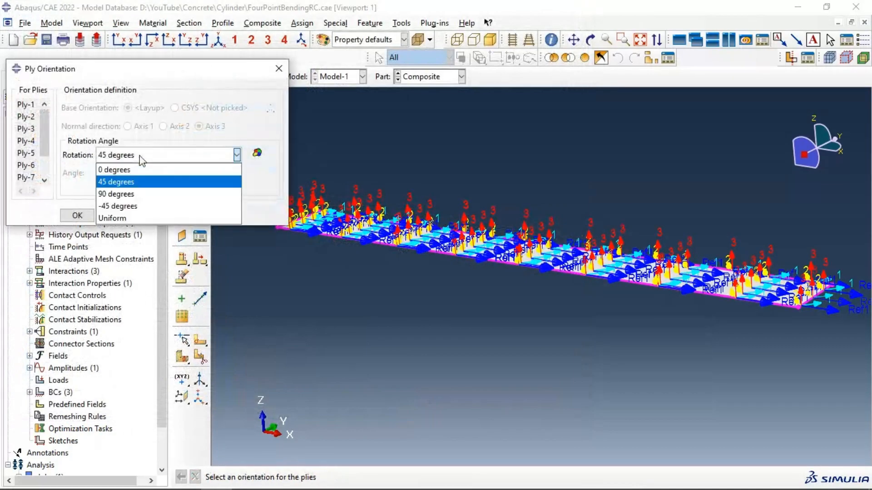
pyautogui.click(138, 182)
pyautogui.click(134, 159)
pyautogui.click(119, 170)
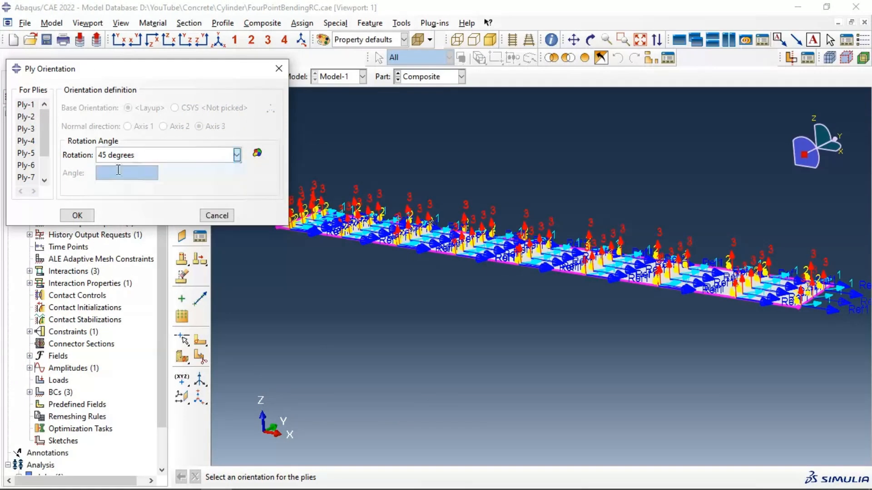
pyautogui.click(78, 216)
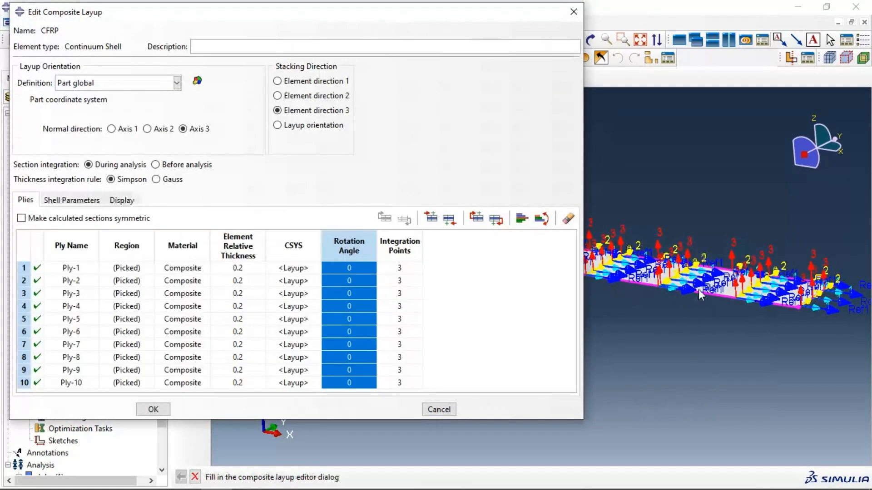
pyautogui.scroll(-3, 819, 294)
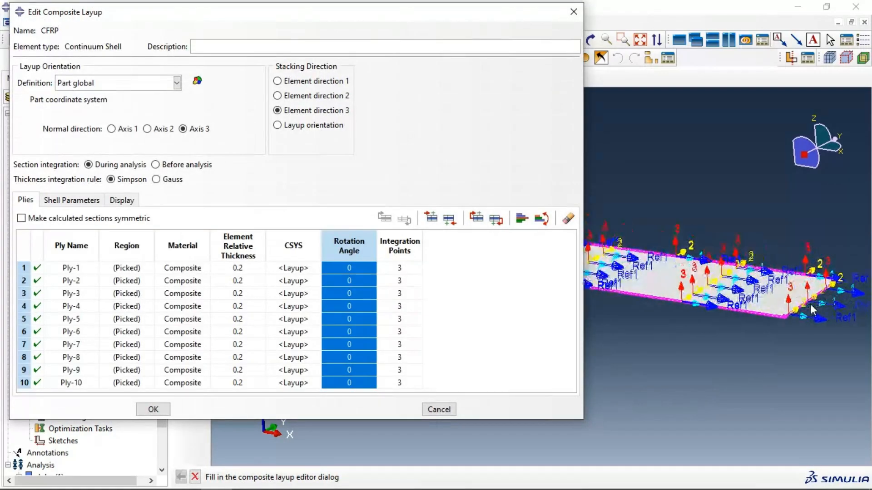
# Step: Check the ply stacking arrows at the plate's corner and accept the CFRP composite layup
pyautogui.scroll(-5, 810, 304)
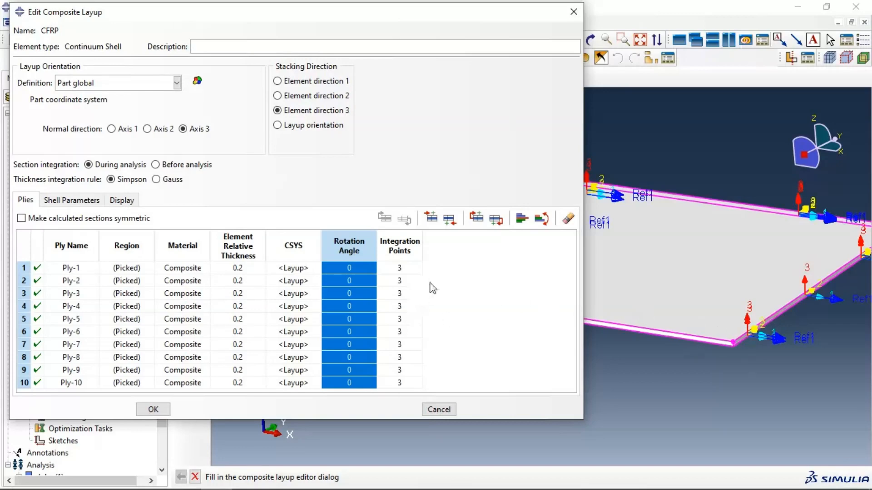
pyautogui.moveTo(347, 20); pyautogui.dragTo(375, 32)
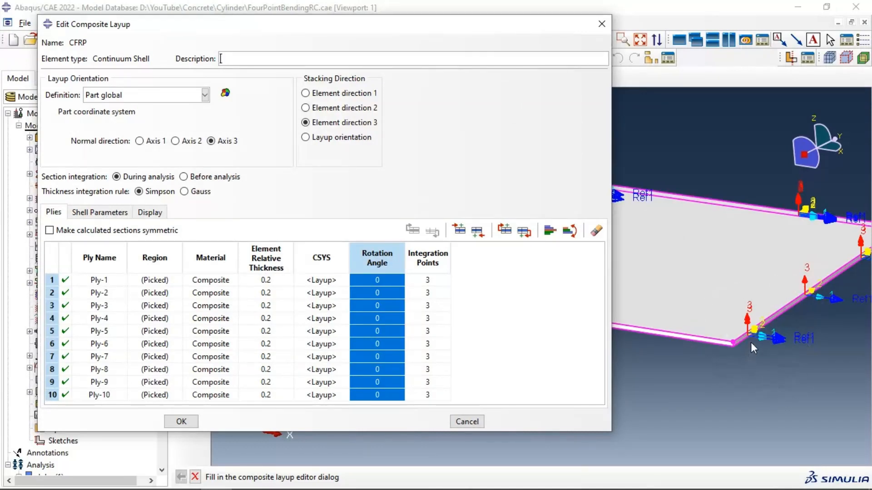
pyautogui.click(196, 418)
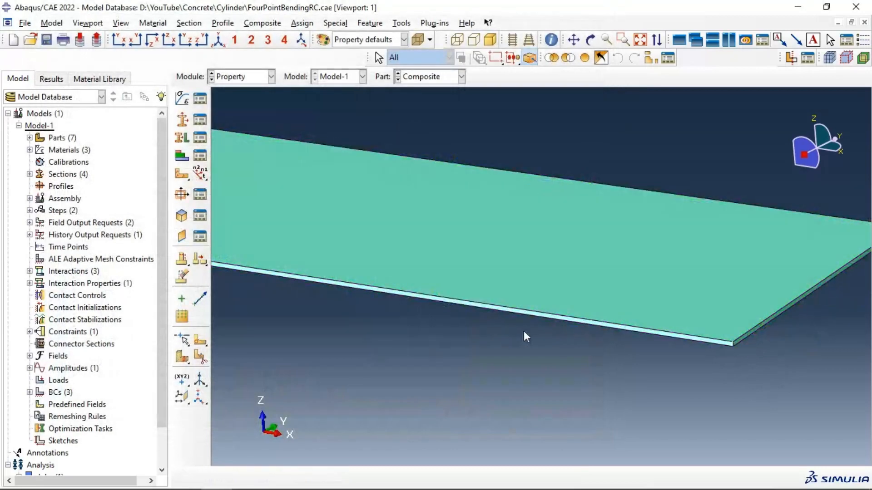
# Step: Switch to the Assembly module and add a dependent instance of the Composite part
pyautogui.click(231, 74)
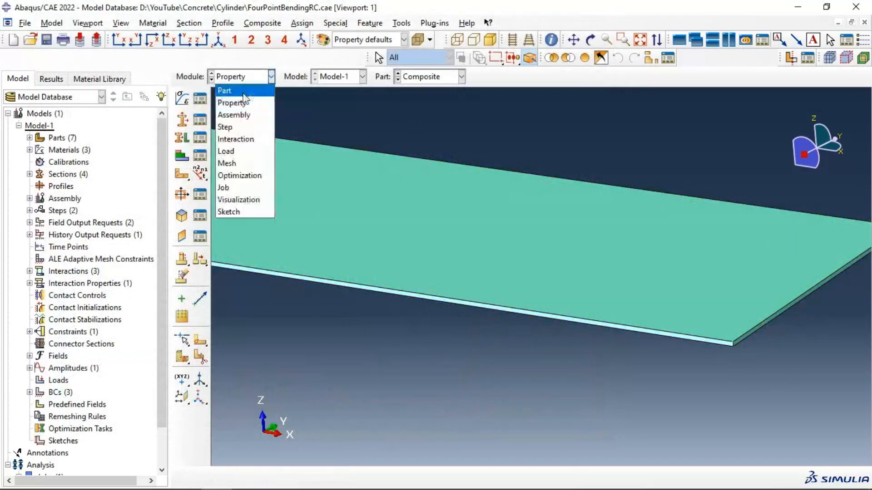
pyautogui.click(248, 114)
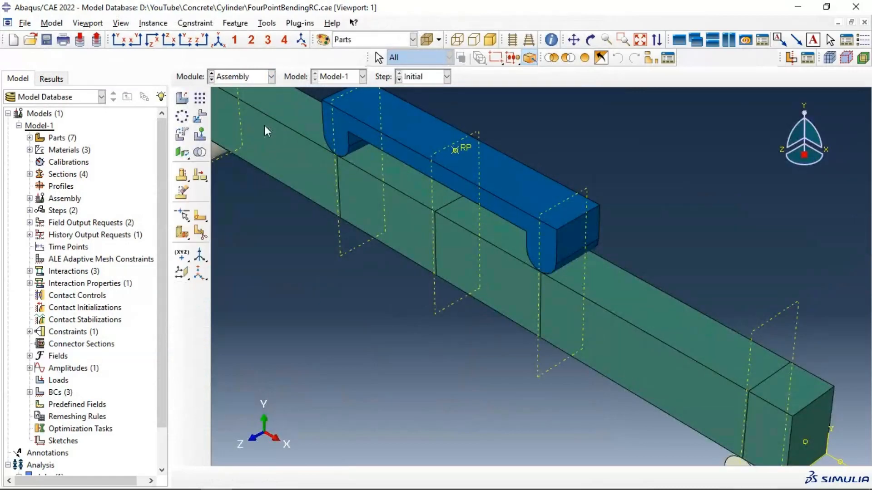
pyautogui.click(181, 100)
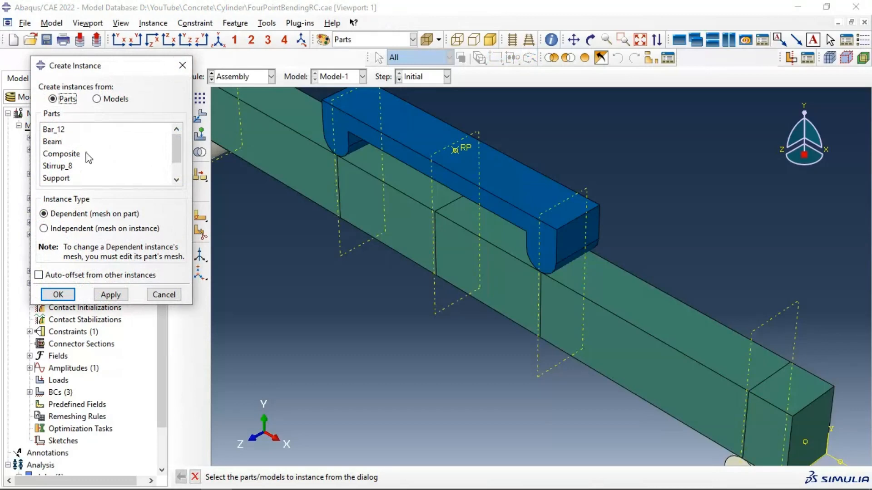
pyautogui.click(87, 156)
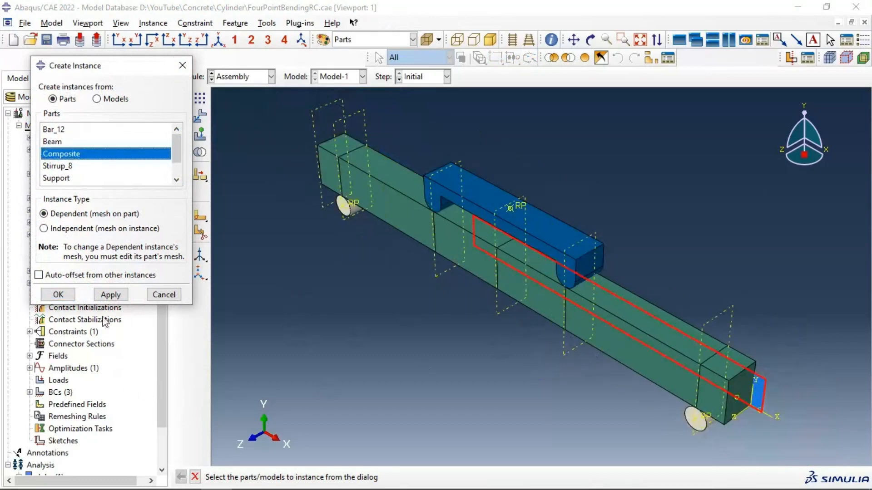
pyautogui.click(111, 294)
pyautogui.click(163, 294)
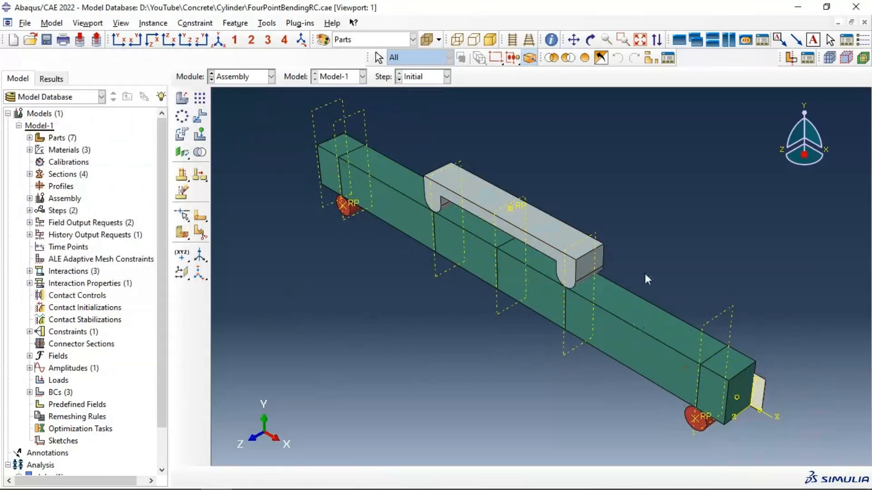
# Step: Rotate the composite plate instance 90 degrees about its lower long edge so that it lies flat
pyautogui.click(183, 134)
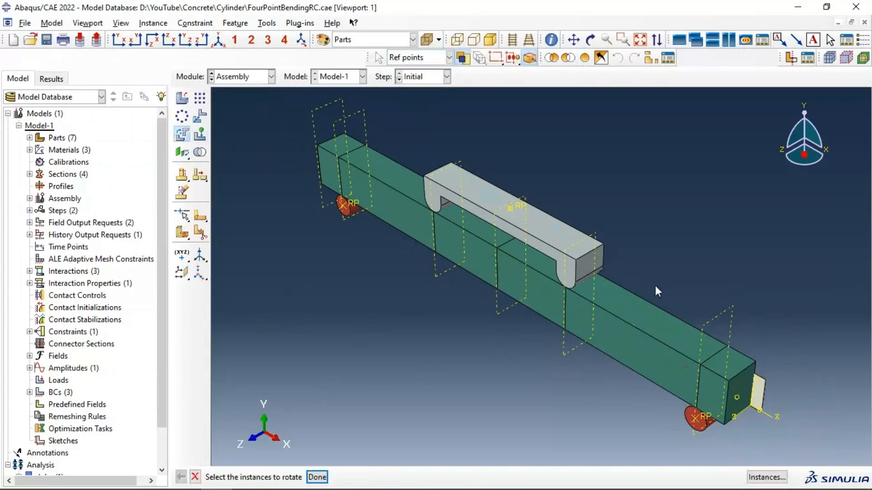
pyautogui.click(500, 406)
pyautogui.click(317, 478)
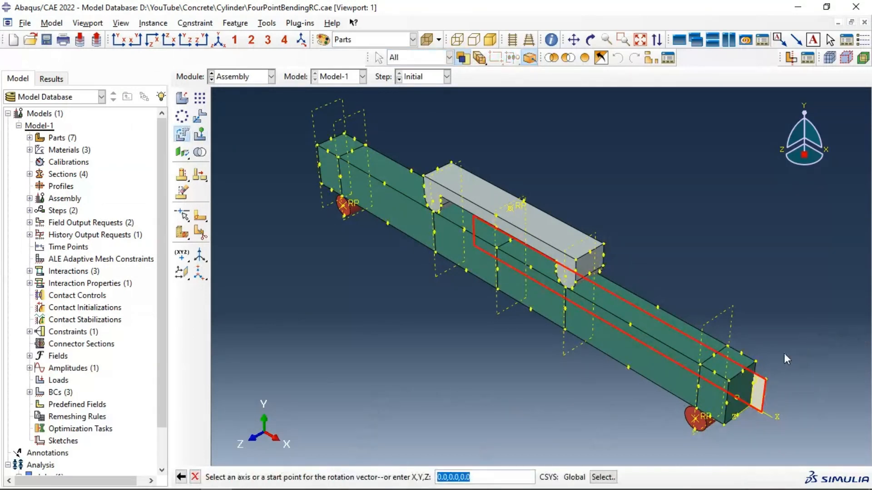
pyautogui.scroll(-5, 761, 412)
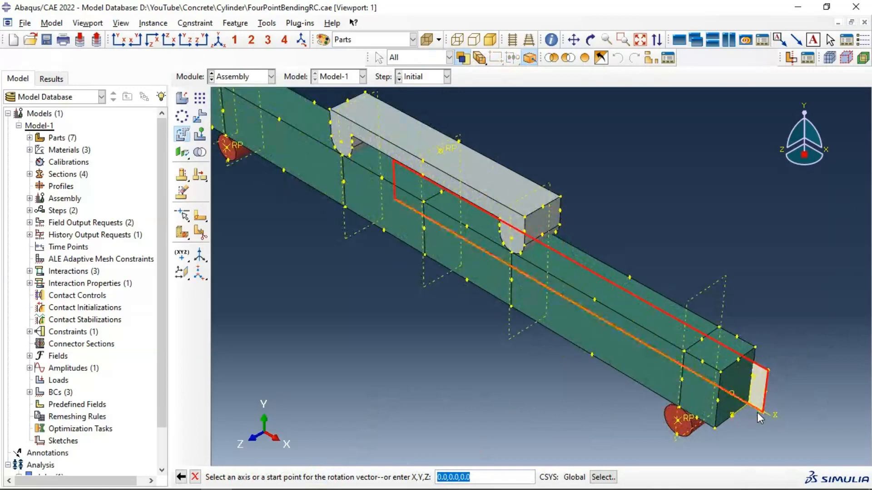
pyautogui.scroll(-6, 768, 416)
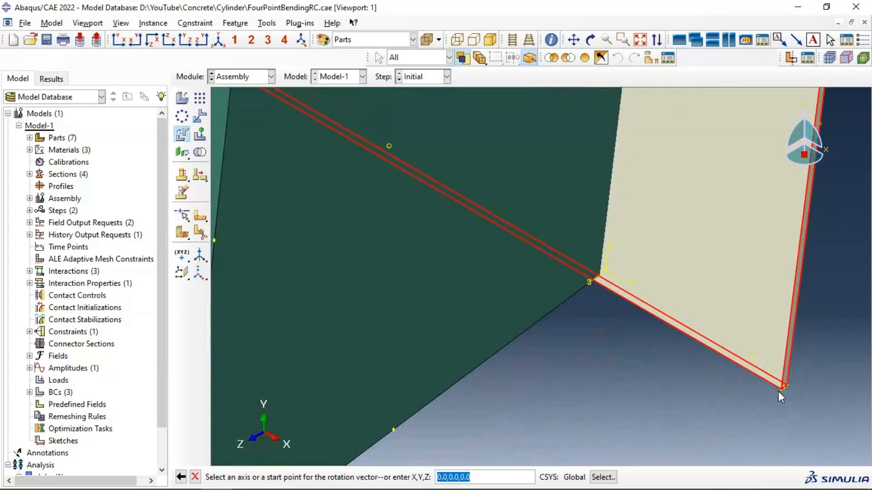
pyautogui.click(782, 390)
pyautogui.scroll(5, 753, 374)
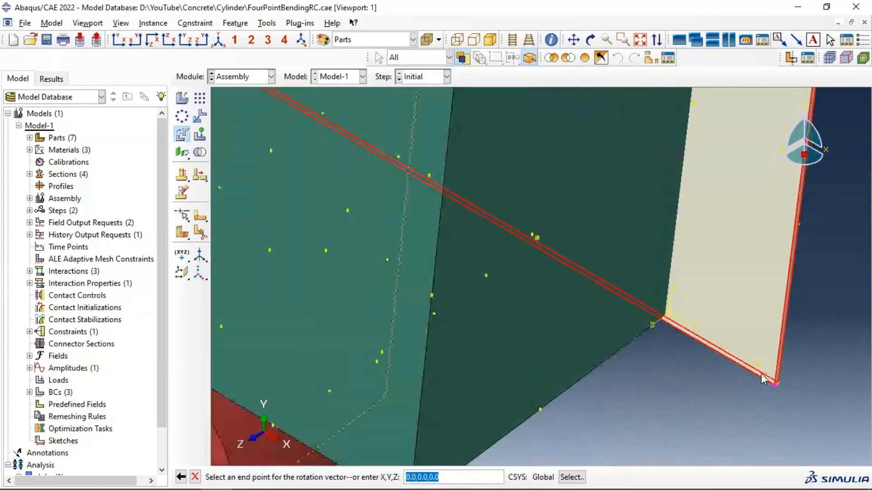
pyautogui.scroll(4, 736, 350)
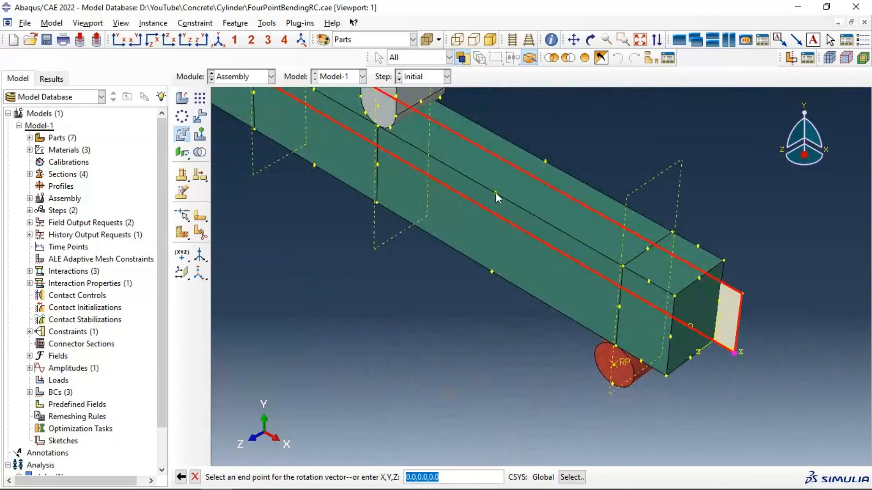
pyautogui.scroll(3, 536, 209)
pyautogui.scroll(-7, 441, 165)
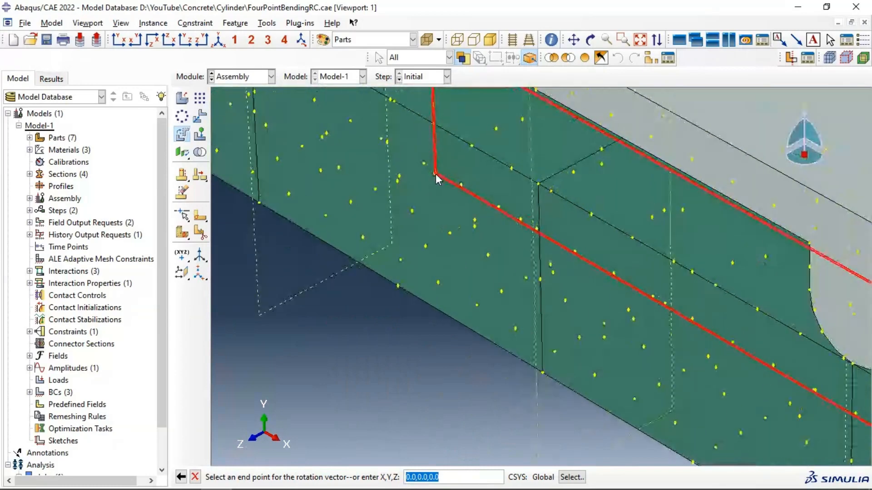
pyautogui.scroll(-3, 436, 175)
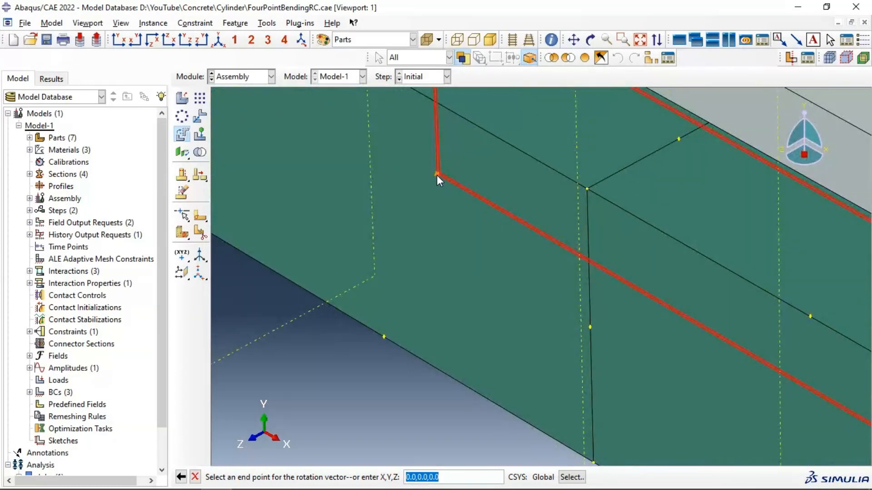
pyautogui.click(436, 174)
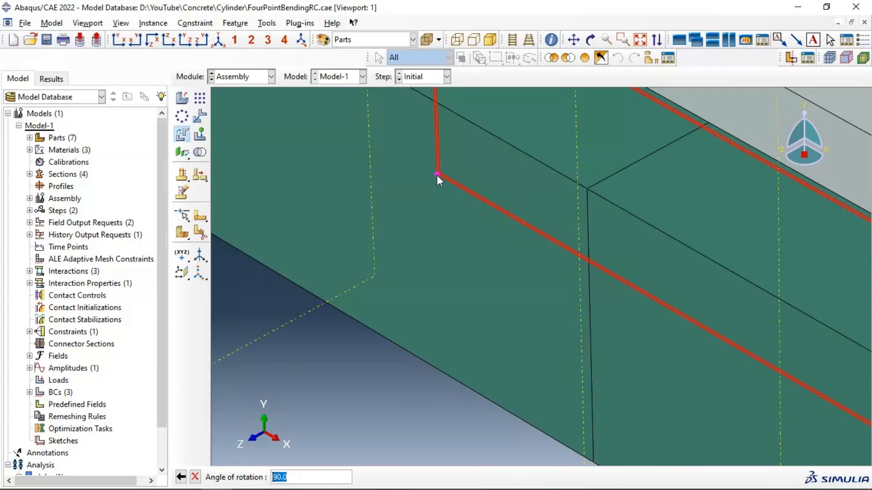
pyautogui.press('Return')
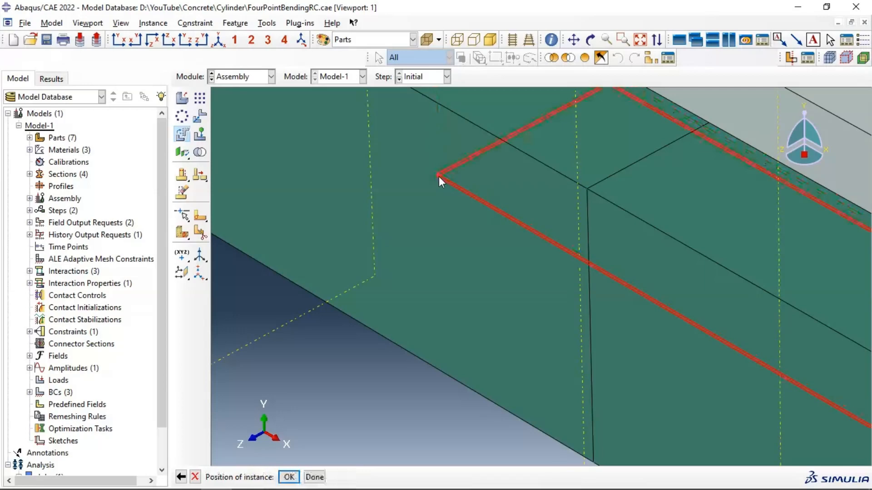
pyautogui.press('Return')
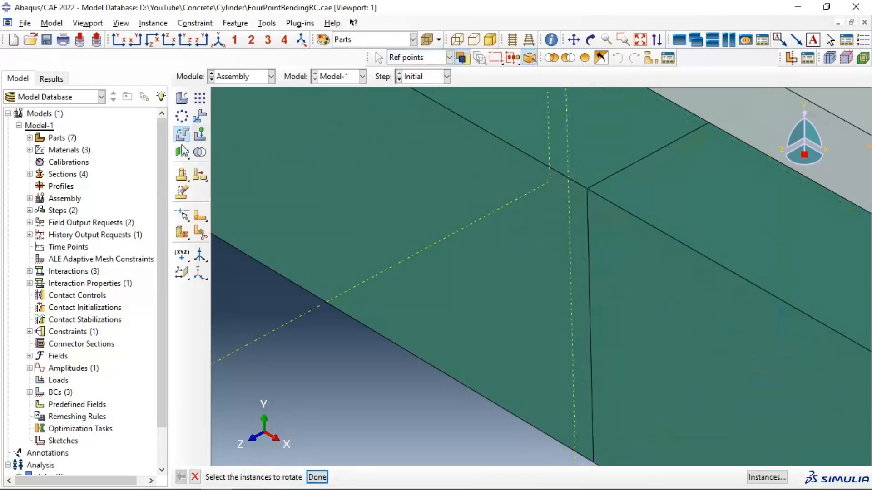
# Step: Begin translating the composite plate instance, with the midpoint of its outer long edge as the start point
pyautogui.click(200, 116)
pyautogui.scroll(-2, 418, 270)
pyautogui.scroll(-4, 418, 268)
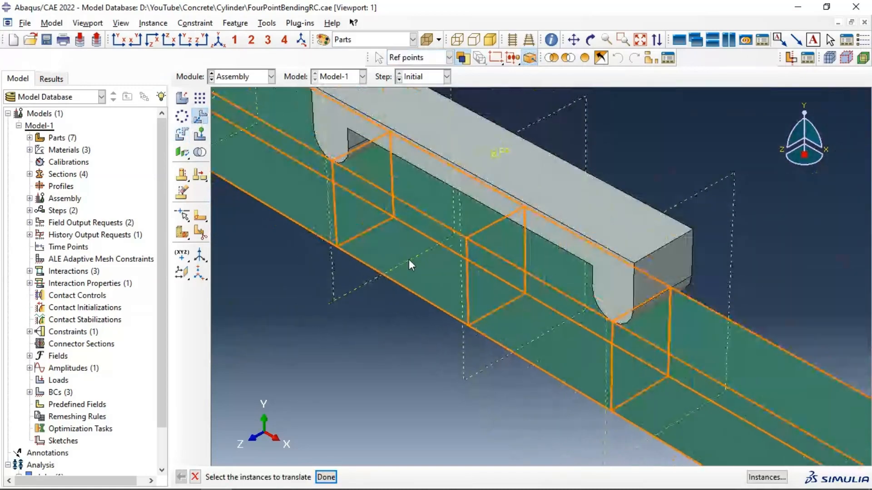
pyautogui.scroll(-2, 635, 281)
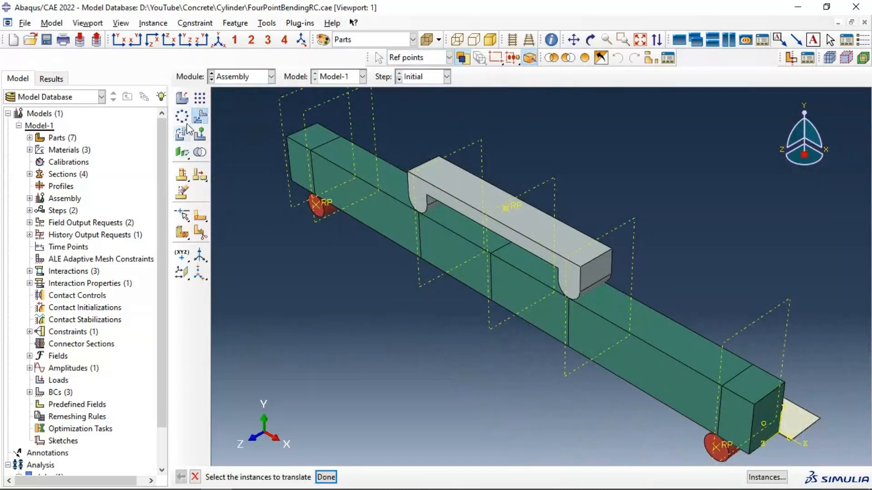
pyautogui.click(799, 424)
pyautogui.click(328, 478)
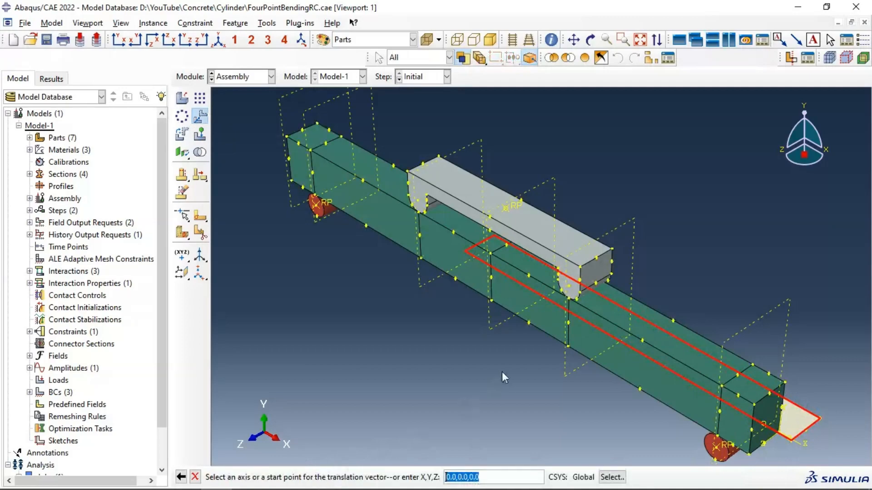
pyautogui.click(591, 39)
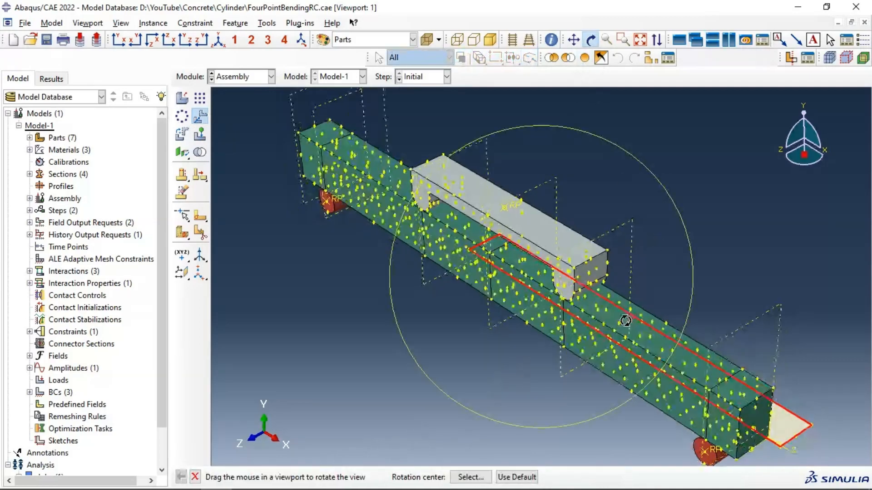
pyautogui.moveTo(632, 320); pyautogui.dragTo(516, 317)
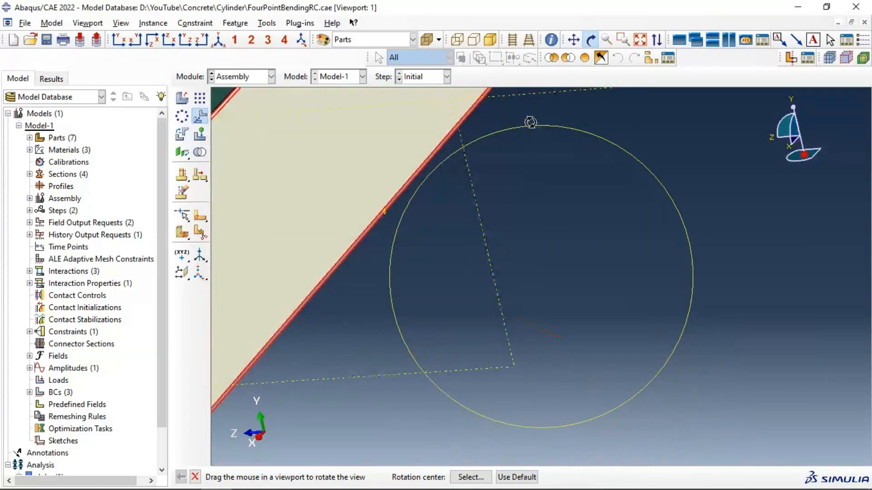
pyautogui.click(590, 41)
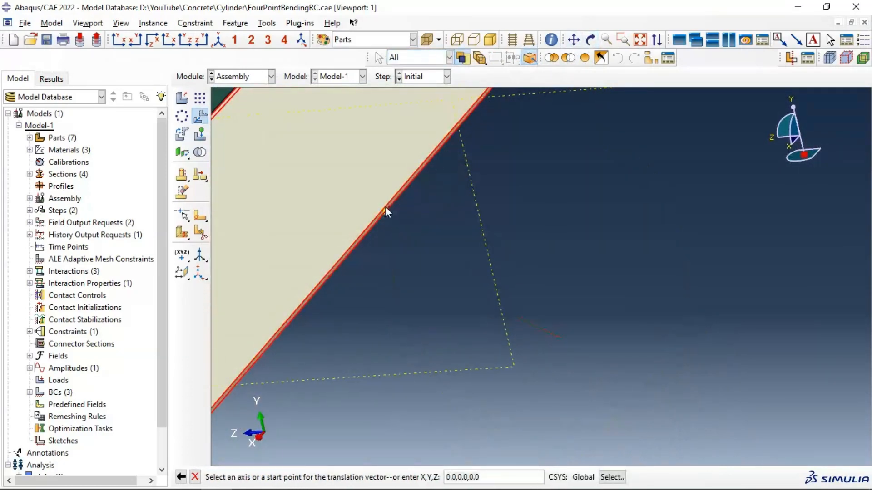
pyautogui.scroll(-2, 505, 239)
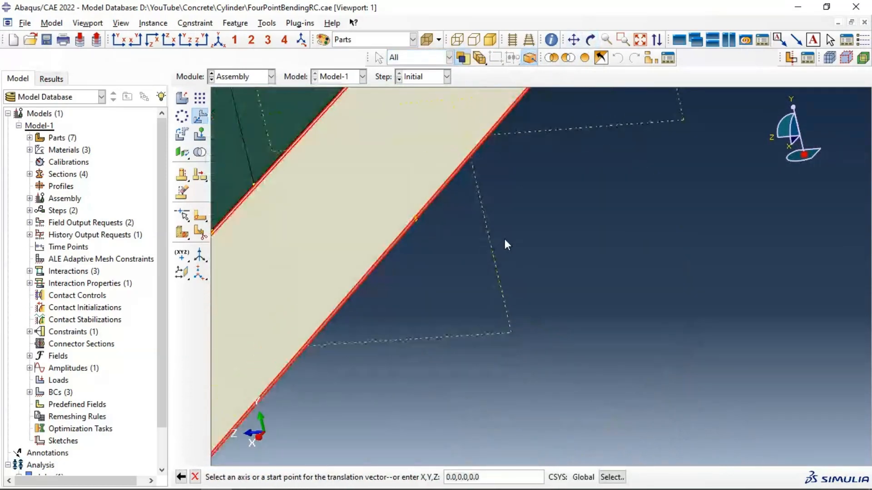
pyautogui.click(414, 219)
# Step: Move the plate onto the beam's underside by ending the translation at the bottom edge's midspan corner, and accept the position
pyautogui.scroll(-3, 466, 237)
pyautogui.scroll(-3, 459, 217)
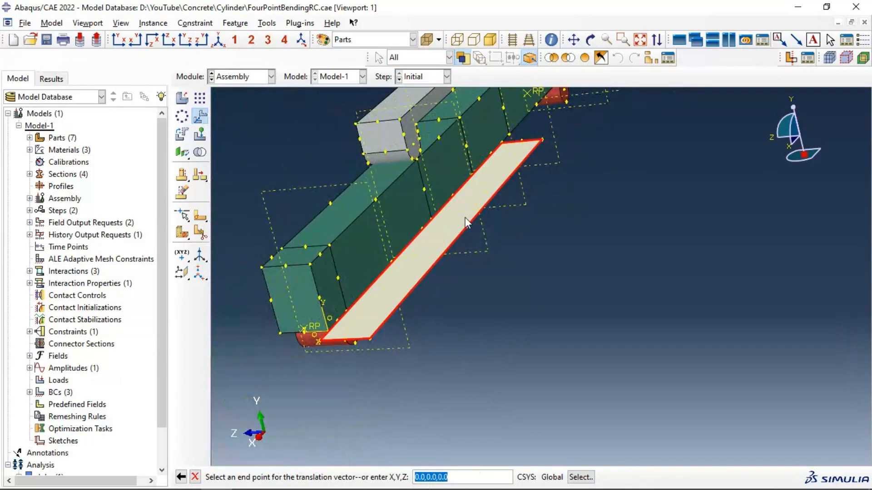
pyautogui.scroll(5, 484, 170)
pyautogui.scroll(4, 465, 187)
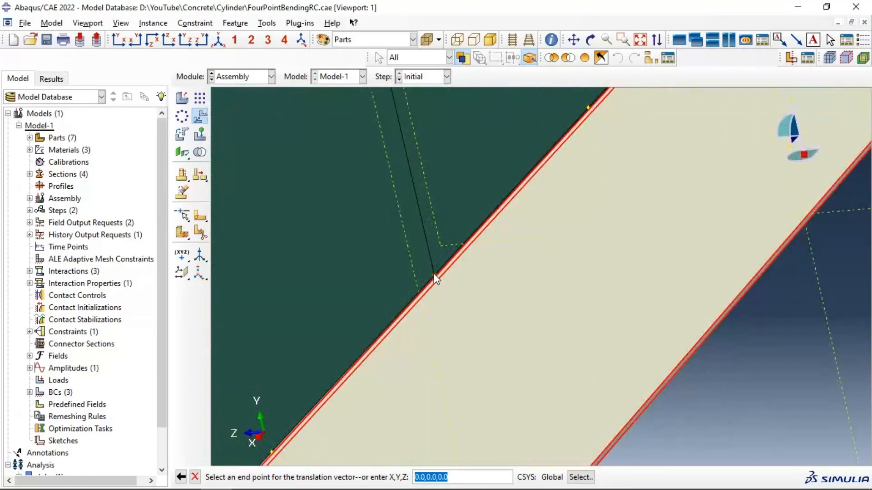
pyautogui.click(434, 273)
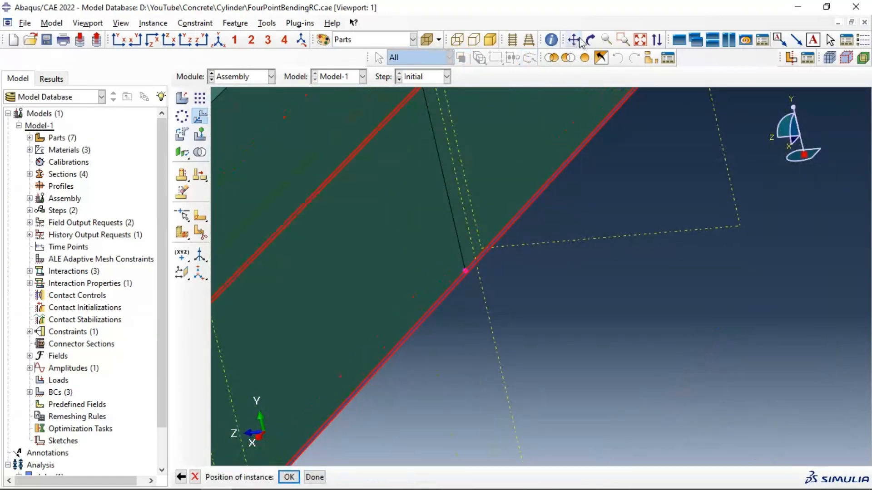
pyautogui.click(640, 39)
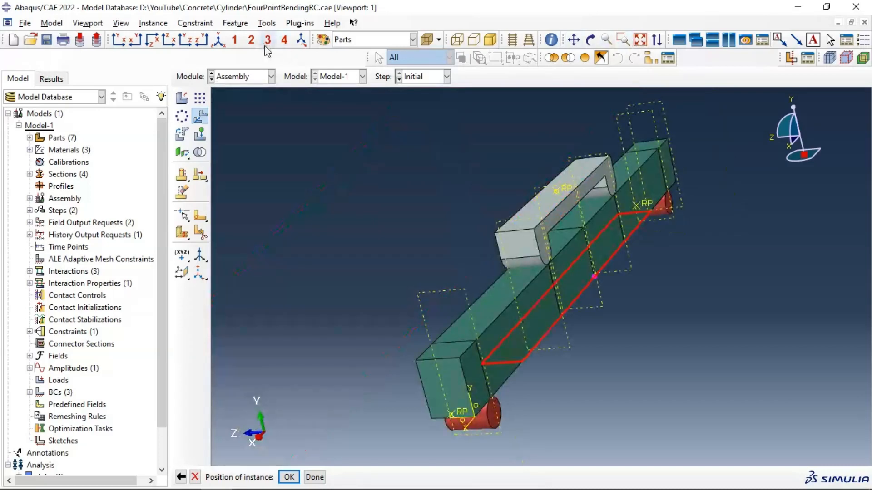
pyautogui.click(218, 39)
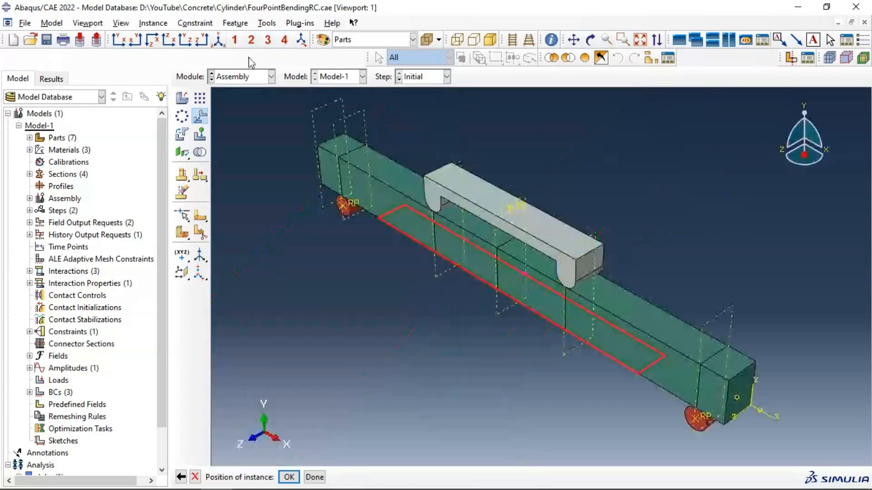
pyautogui.click(591, 39)
pyautogui.moveTo(535, 273); pyautogui.dragTo(495, 214)
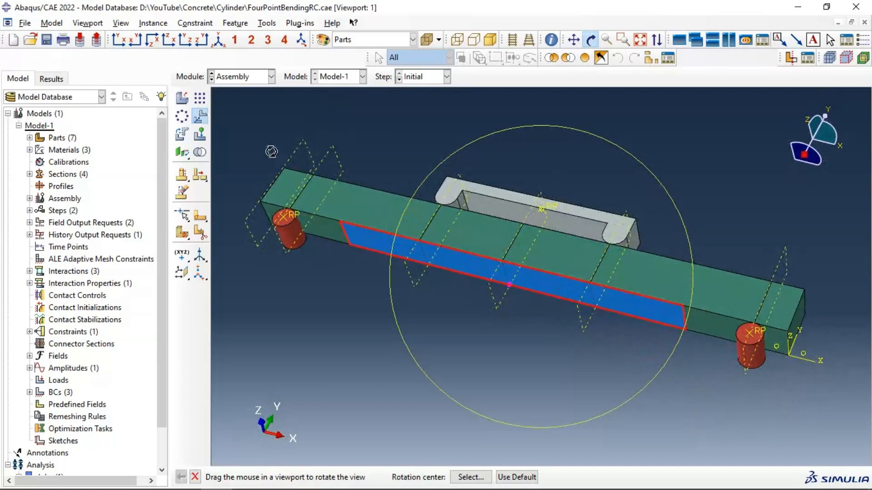
pyautogui.click(589, 40)
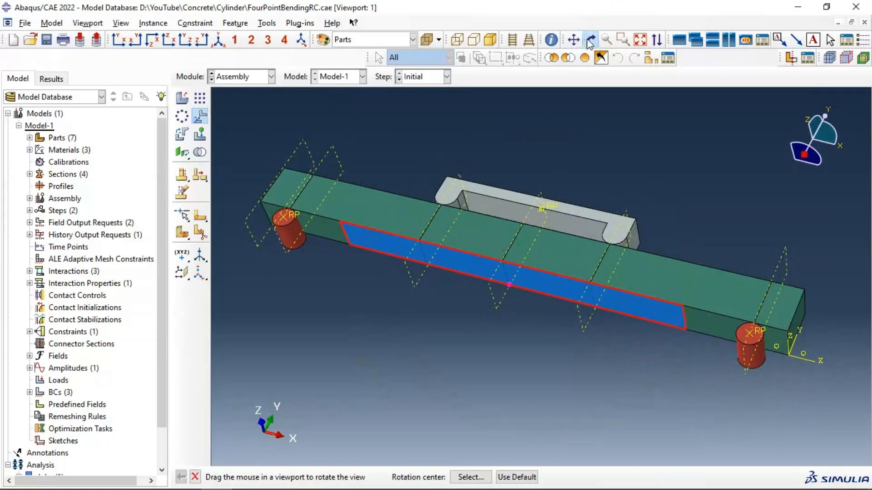
pyautogui.click(290, 477)
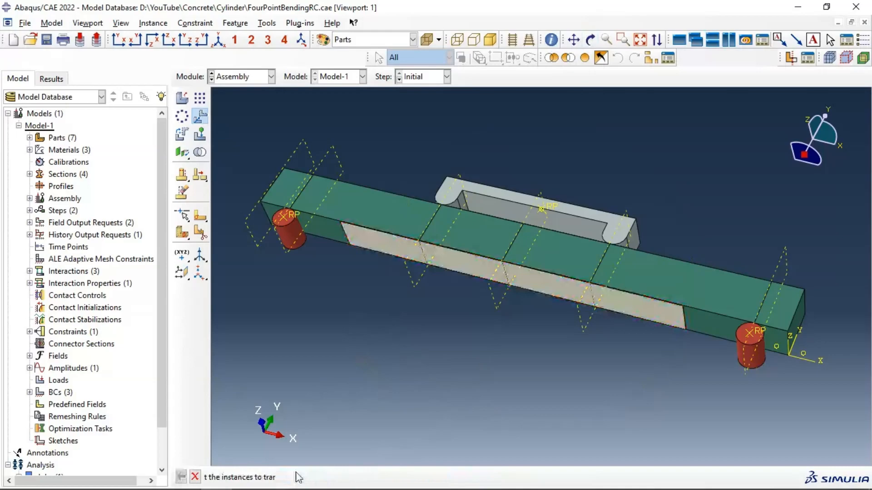
# Step: Leave the instance translation command and inspect the composite plate's position on the beam from several sides
pyautogui.click(481, 252)
pyautogui.click(590, 40)
pyautogui.moveTo(520, 198); pyautogui.dragTo(443, 251)
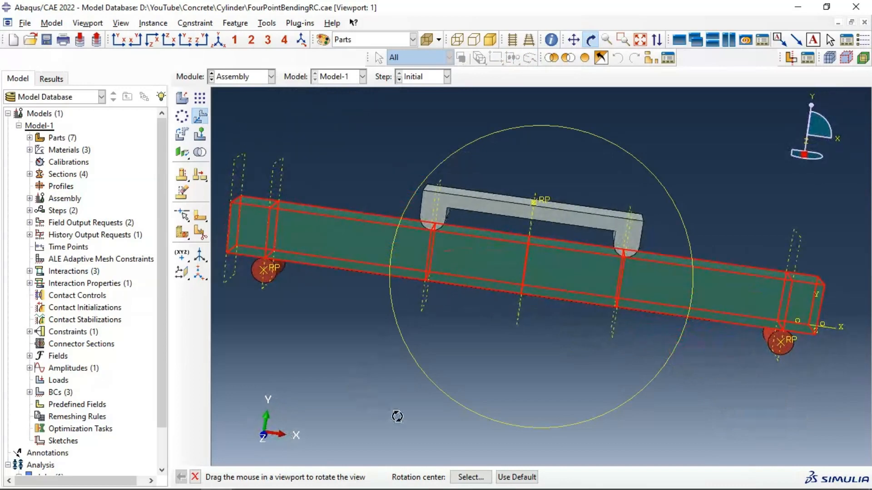
pyautogui.click(593, 40)
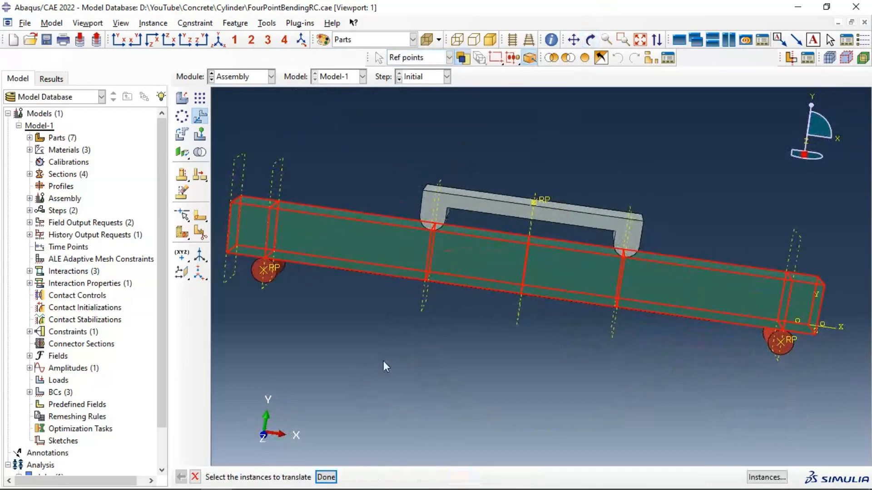
pyautogui.click(326, 477)
pyautogui.click(590, 40)
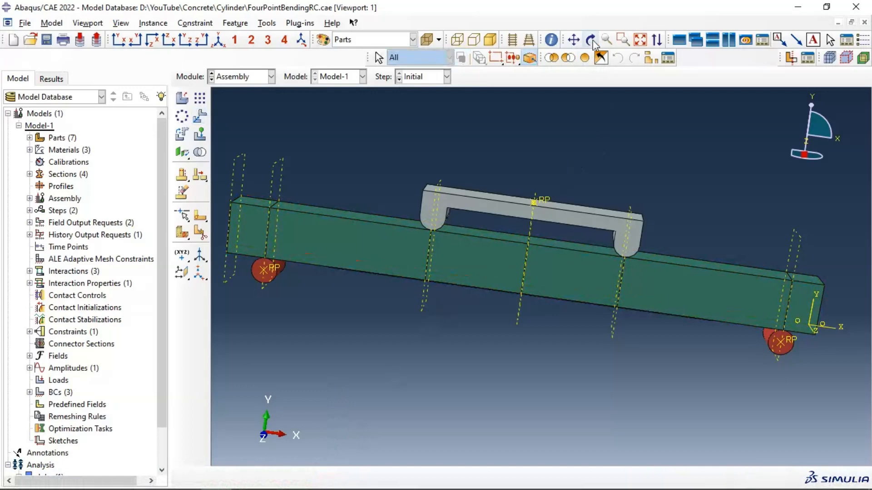
pyautogui.moveTo(519, 259); pyautogui.dragTo(309, 136)
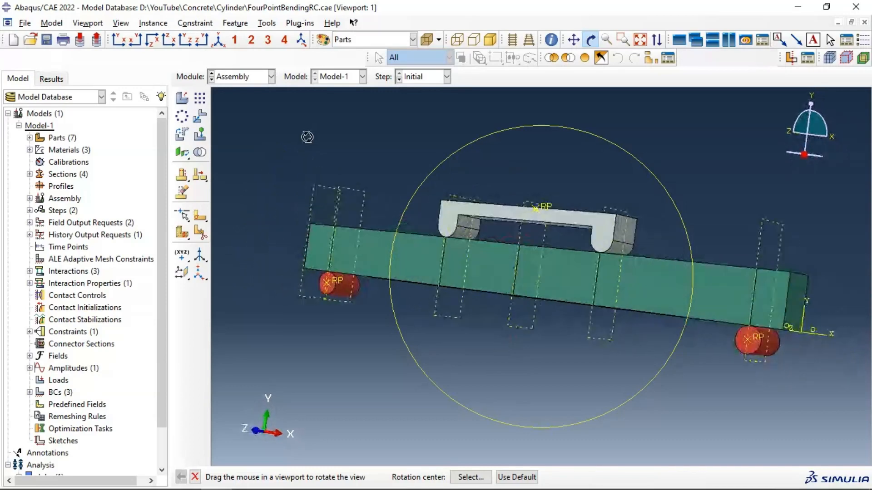
# Step: Switch to the Interaction module and start a tie constraint with Surface as the main type
pyautogui.click(245, 78)
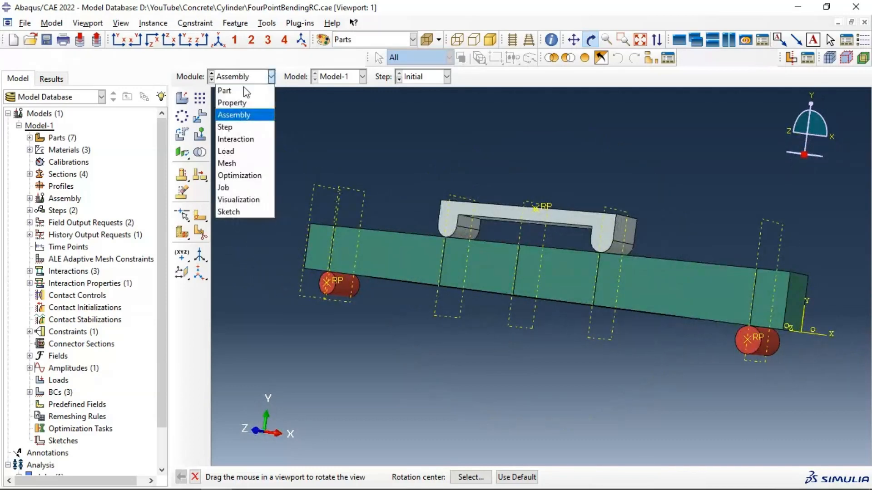
pyautogui.click(246, 140)
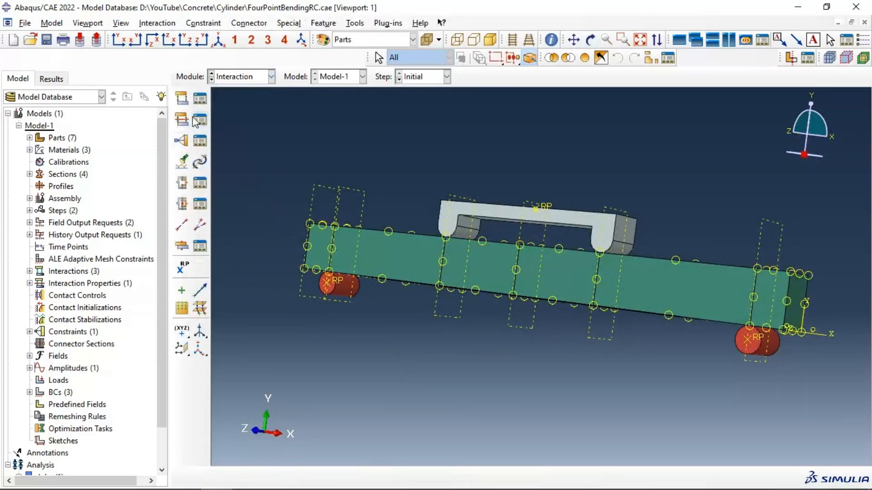
pyautogui.click(177, 143)
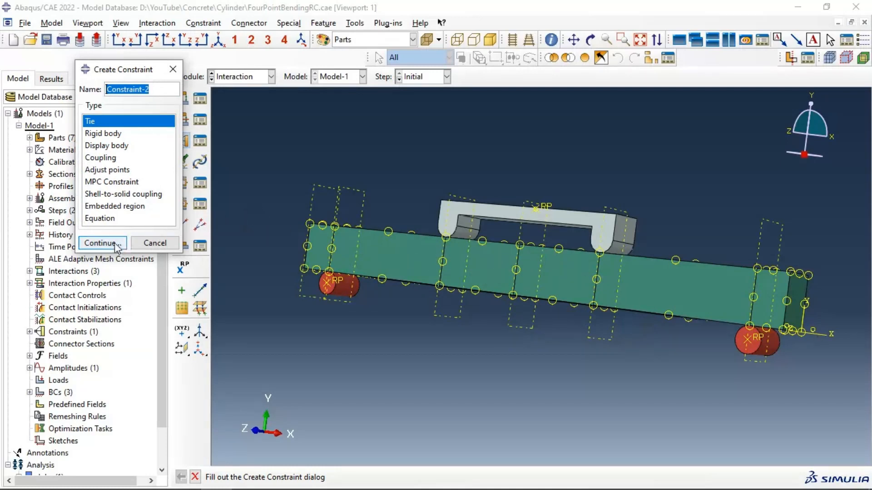
pyautogui.click(99, 243)
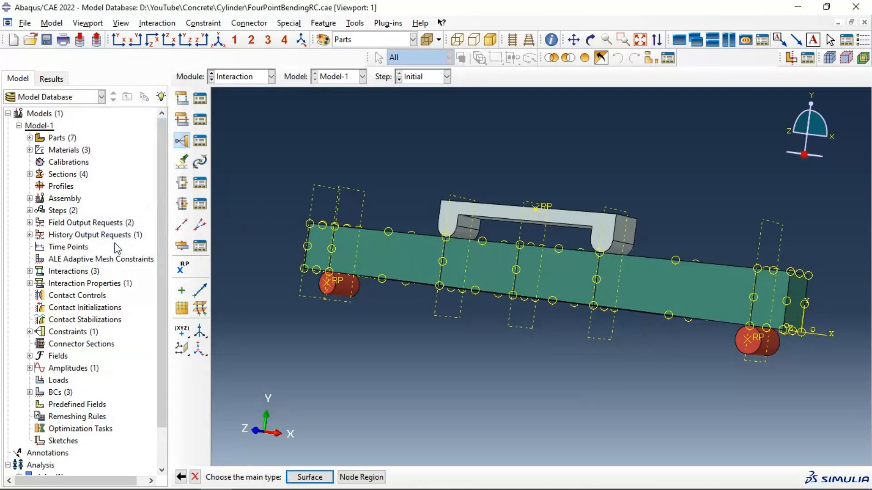
pyautogui.click(308, 477)
# Step: Replace the displayed contents with only the part instance Composite-1
pyautogui.click(650, 58)
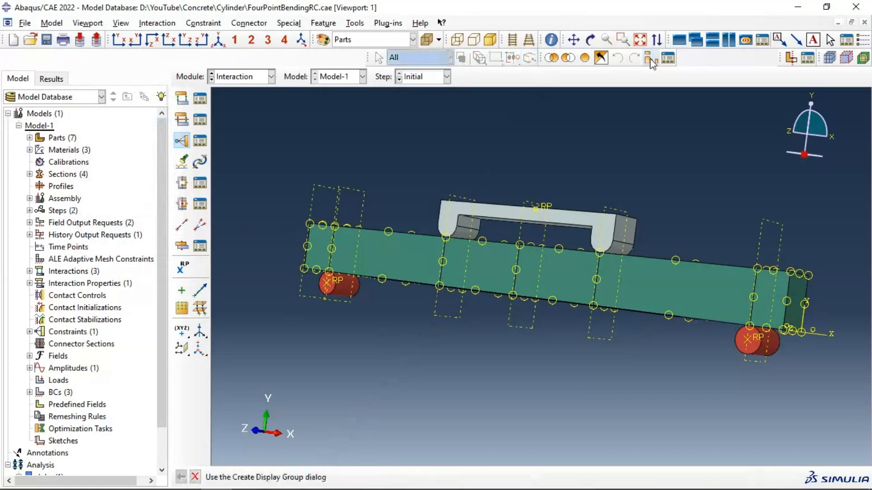
pyautogui.click(45, 220)
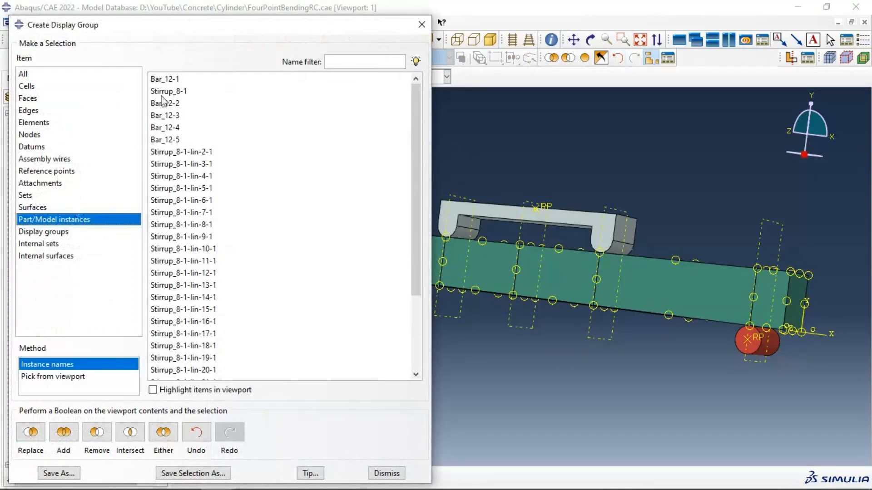
pyautogui.scroll(-3, 213, 158)
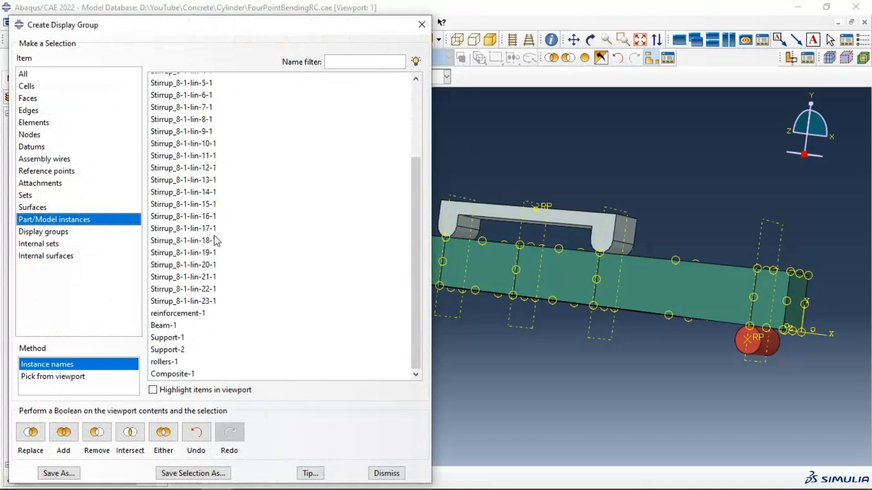
pyautogui.click(172, 374)
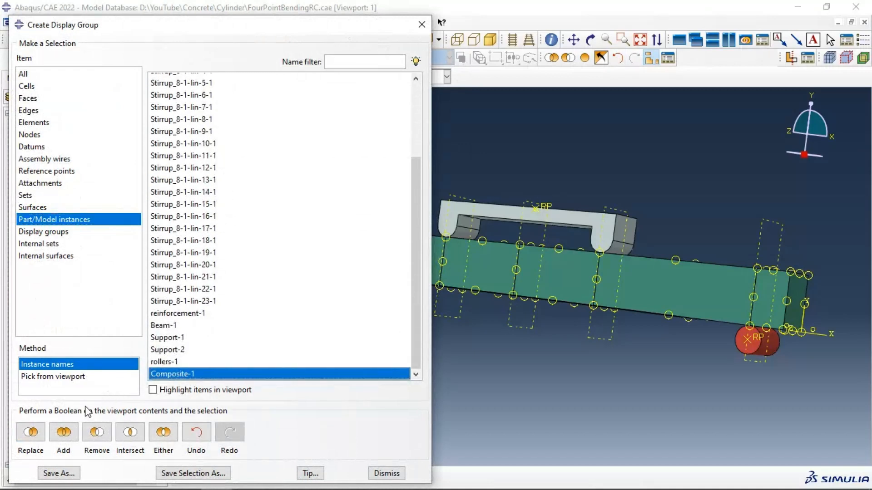
pyautogui.click(30, 432)
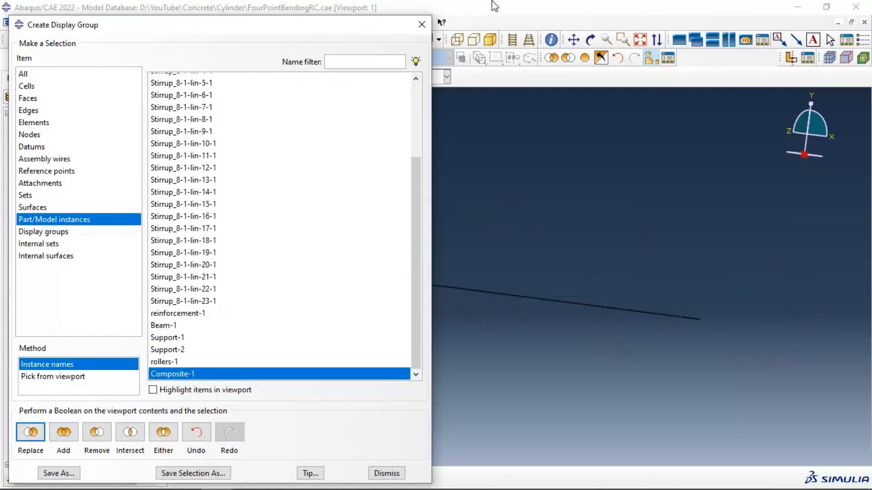
pyautogui.click(421, 24)
# Step: Pick the composite plate's upper face as the main surface of the tie constraint and confirm it
pyautogui.click(590, 40)
pyautogui.moveTo(525, 174); pyautogui.dragTo(505, 267)
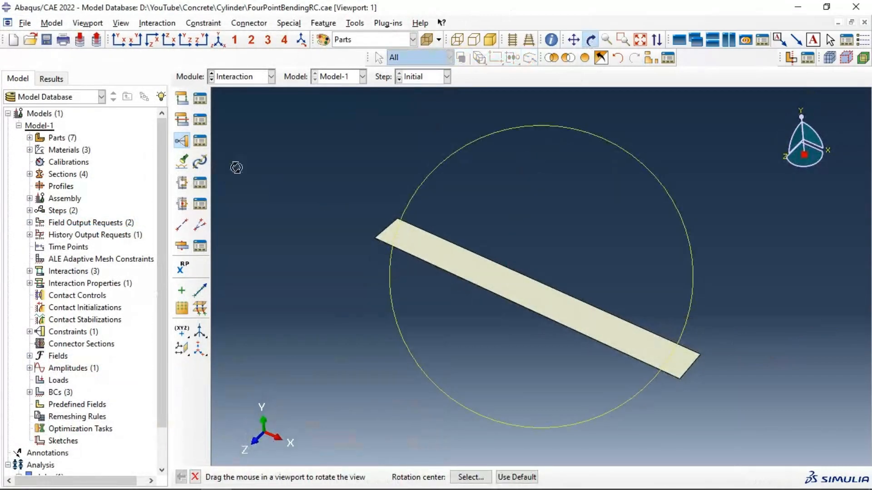
pyautogui.click(590, 40)
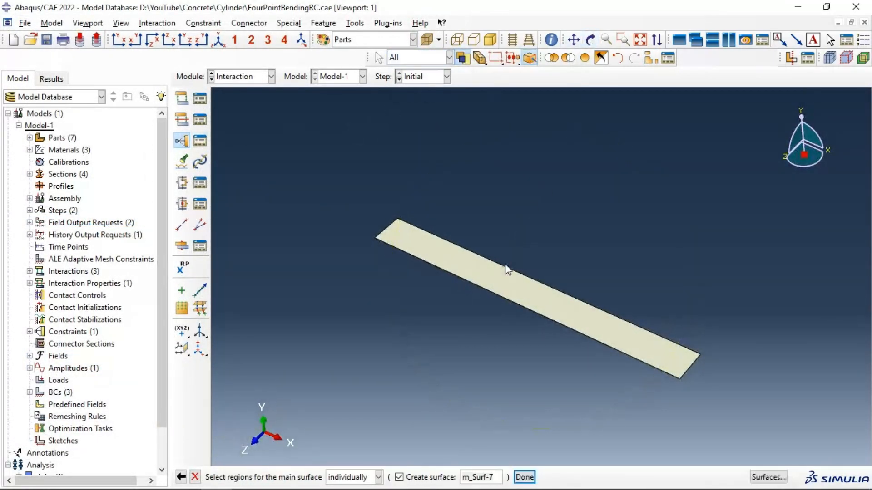
pyautogui.click(498, 275)
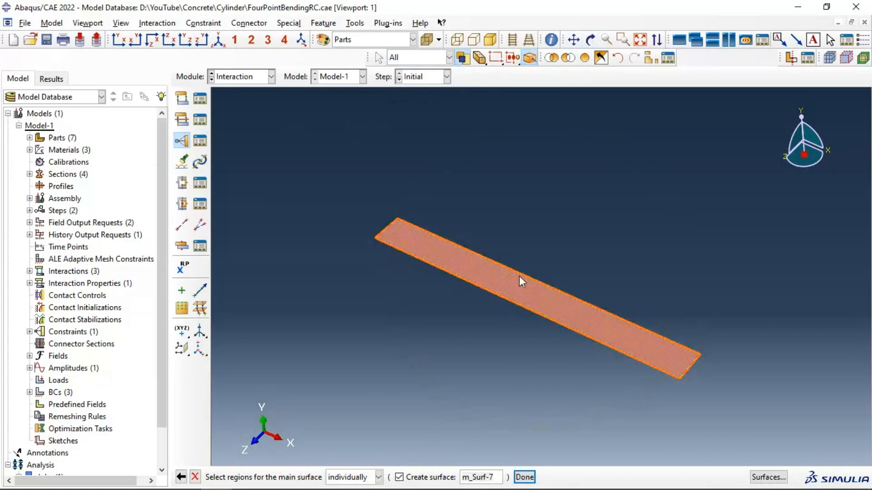
pyautogui.click(524, 477)
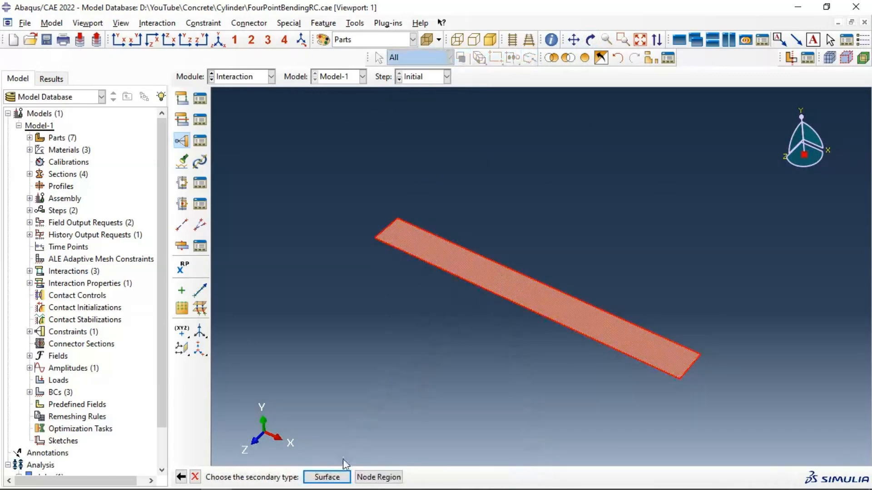
# Step: With Surface as secondary type, display everything except the plate and choose the four beam underside faces between the supports as the secondary surface
pyautogui.click(326, 477)
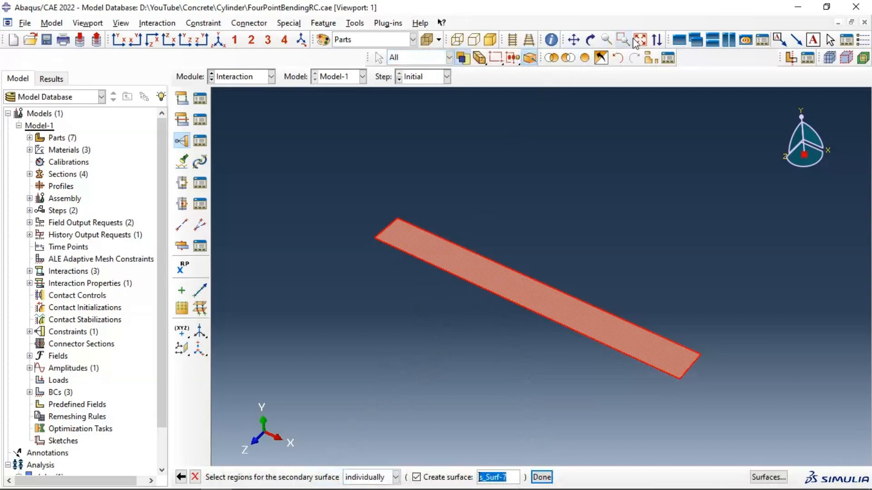
pyautogui.click(601, 57)
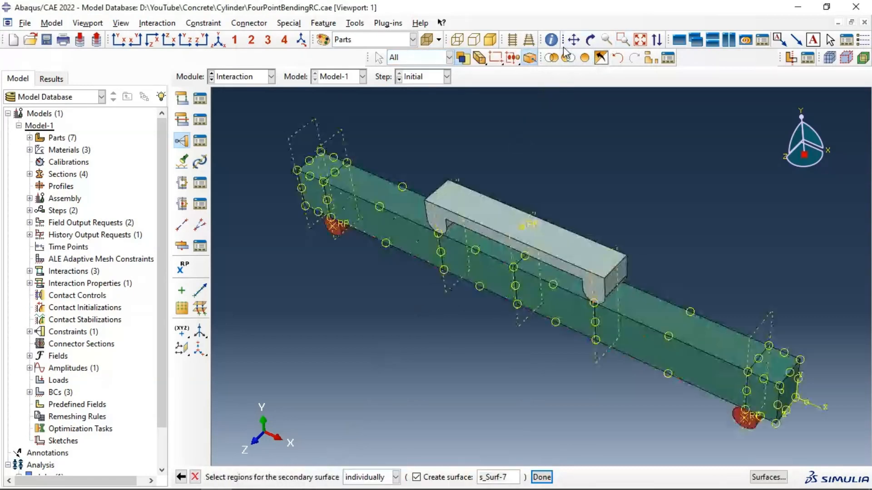
pyautogui.click(590, 39)
pyautogui.moveTo(509, 218); pyautogui.dragTo(440, 298)
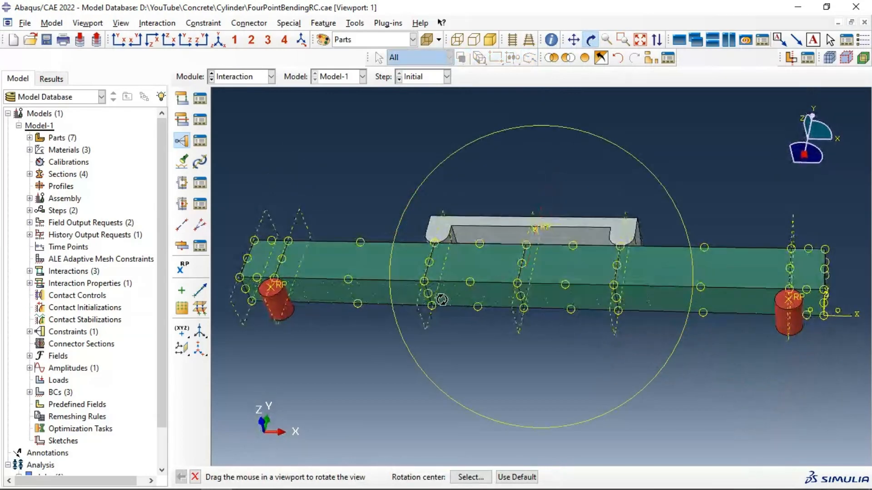
pyautogui.click(590, 41)
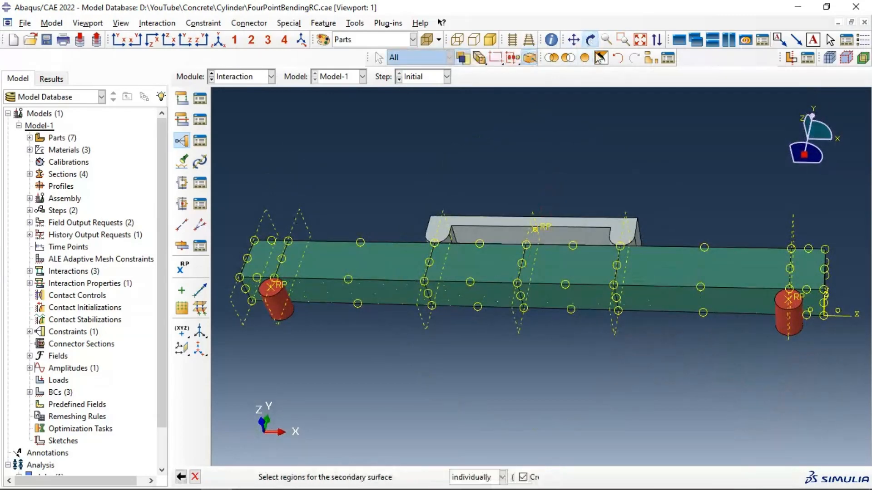
pyautogui.click(644, 296)
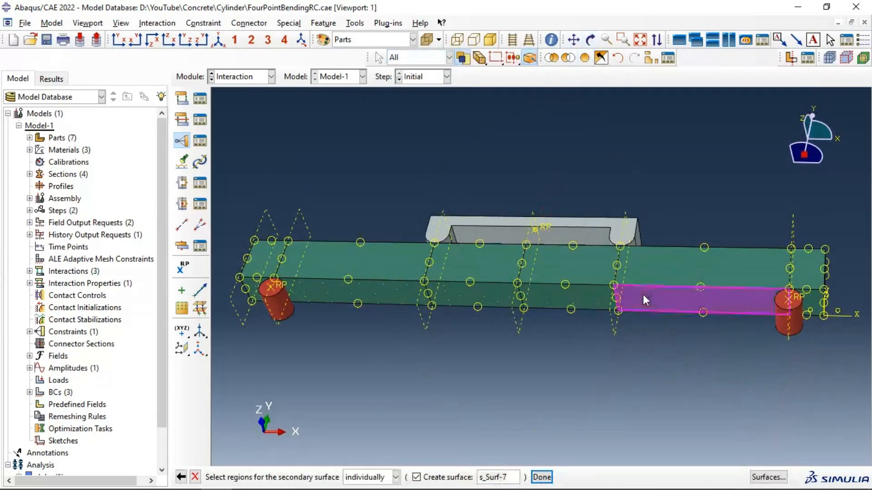
pyautogui.keyDown('shift'); pyautogui.click(548, 298); pyautogui.keyUp('shift')
pyautogui.keyDown('shift'); pyautogui.click(475, 294); pyautogui.keyUp('shift')
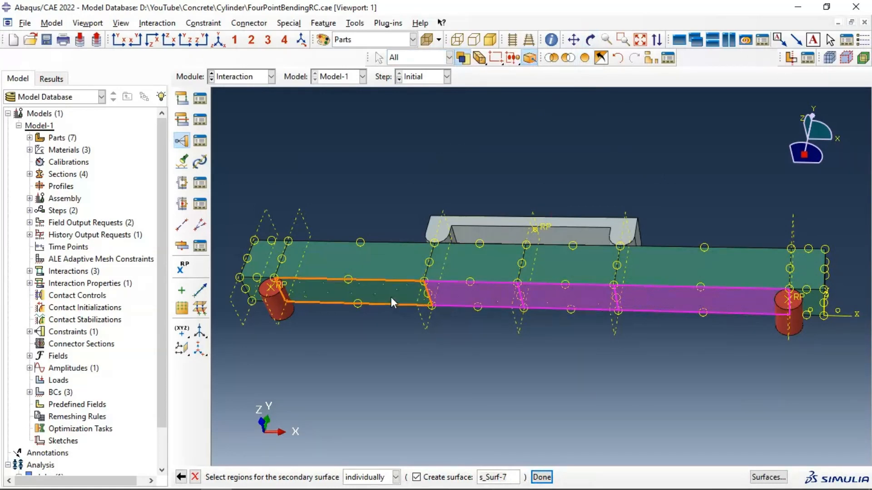
pyautogui.keyDown('shift'); pyautogui.click(391, 296); pyautogui.keyUp('shift')
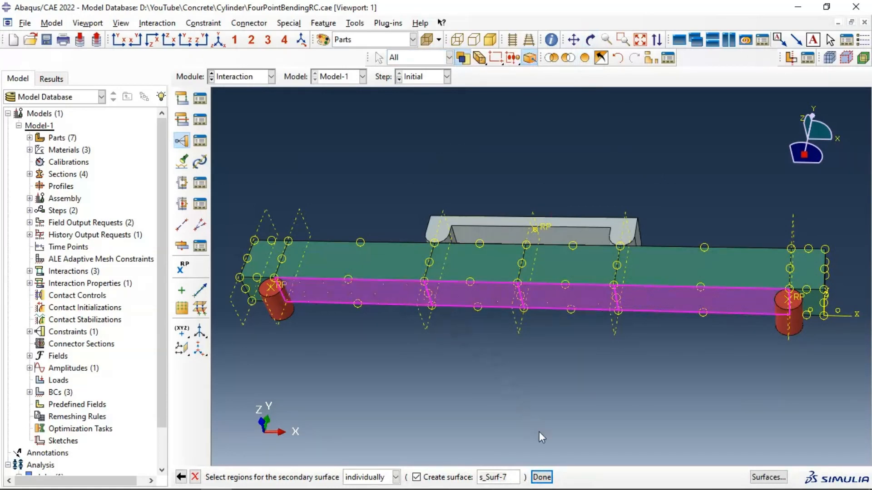
pyautogui.click(542, 477)
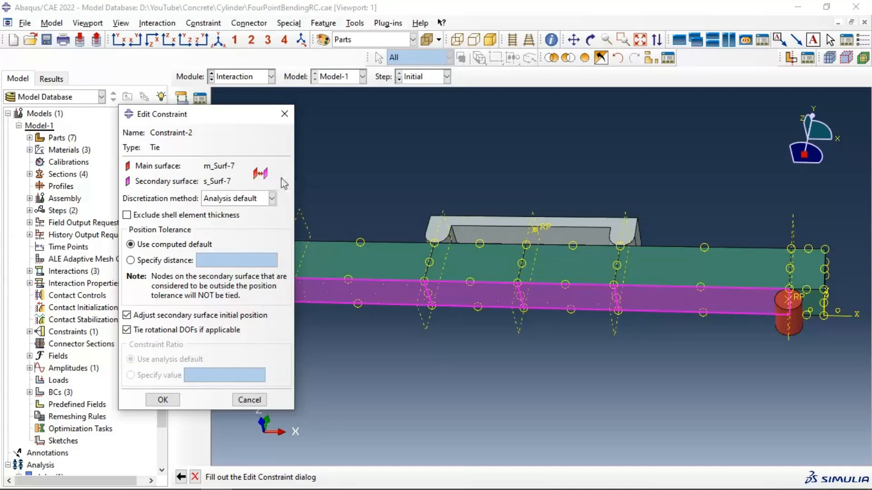
# Step: Accept the tie constraint with m_Surf-7 as main and s_Surf-7 as secondary surface, keeping the default settings
pyautogui.click(262, 178)
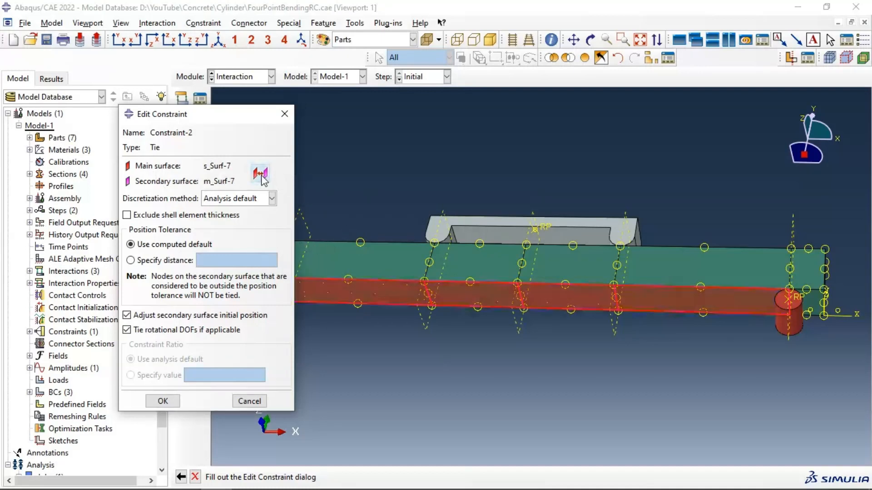
pyautogui.click(261, 175)
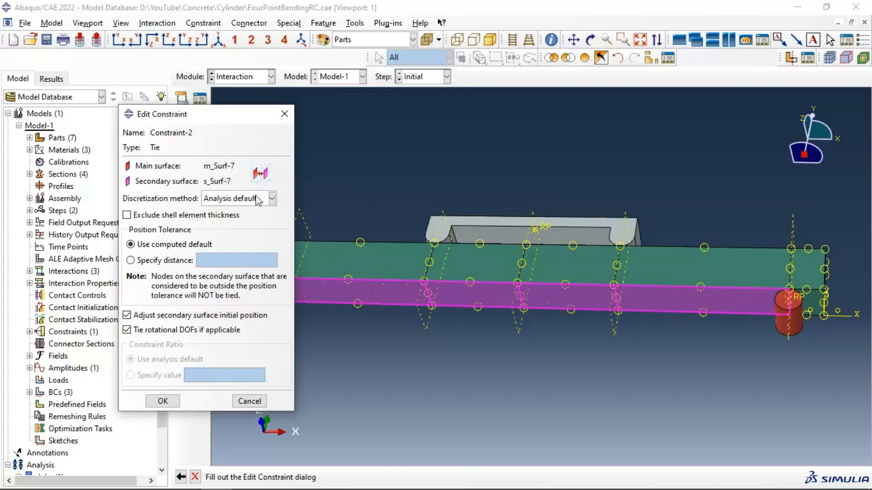
pyautogui.click(162, 402)
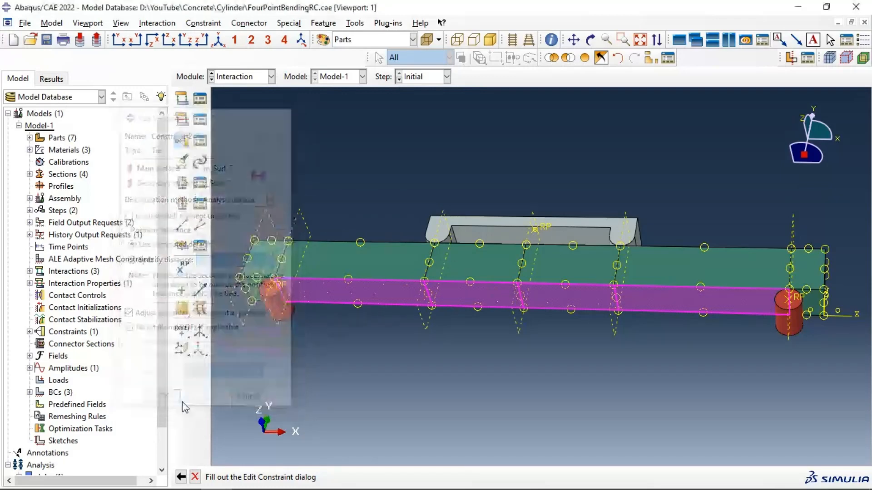
# Step: Switch to the Mesh module
pyautogui.click(244, 78)
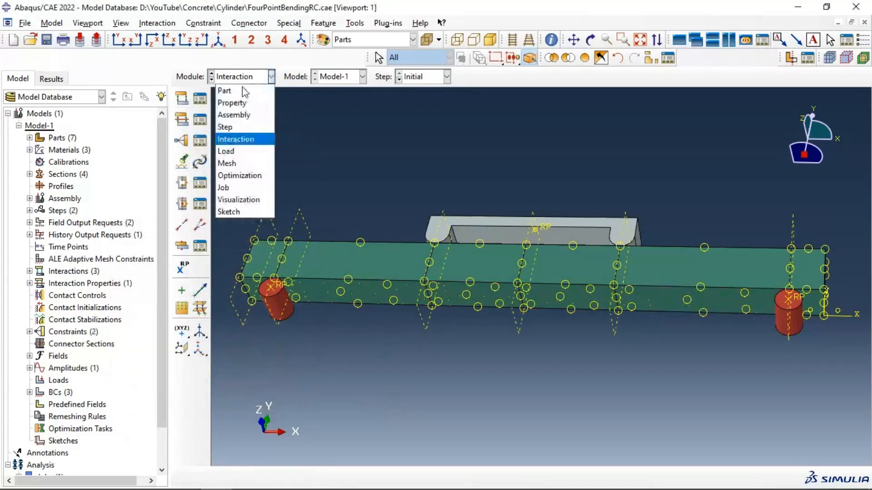
pyautogui.click(231, 152)
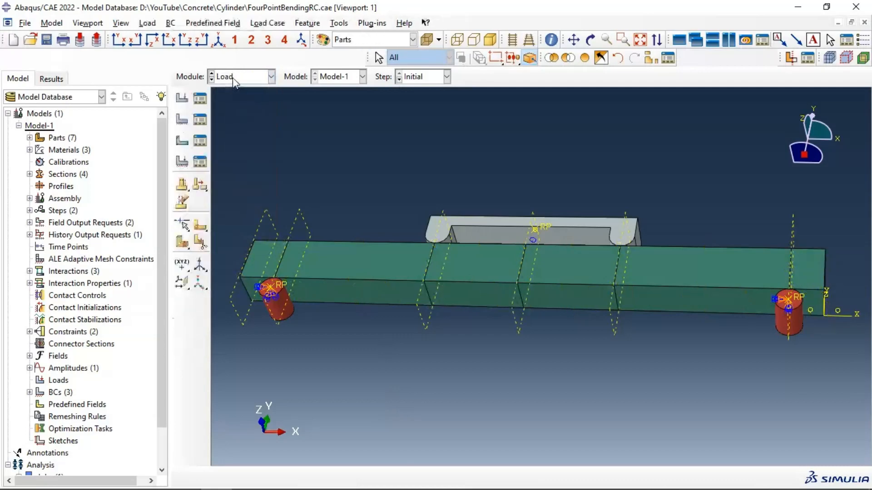
pyautogui.click(235, 78)
pyautogui.click(238, 162)
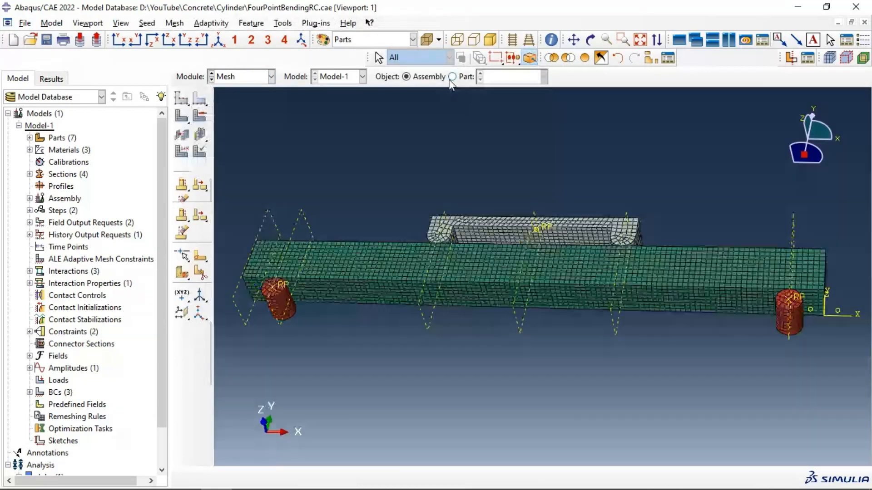
# Step: View the Composite part, return to the assembly as the mesh object, and display all instances including the composite plate
pyautogui.click(452, 77)
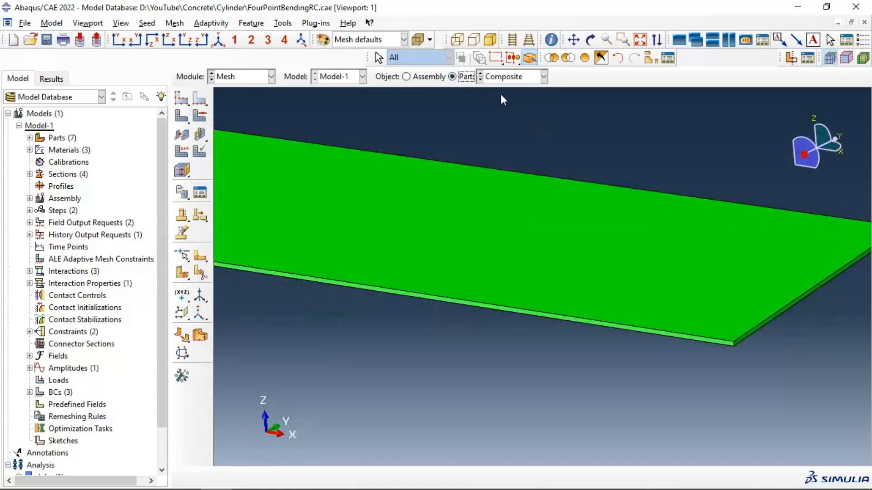
pyautogui.click(421, 78)
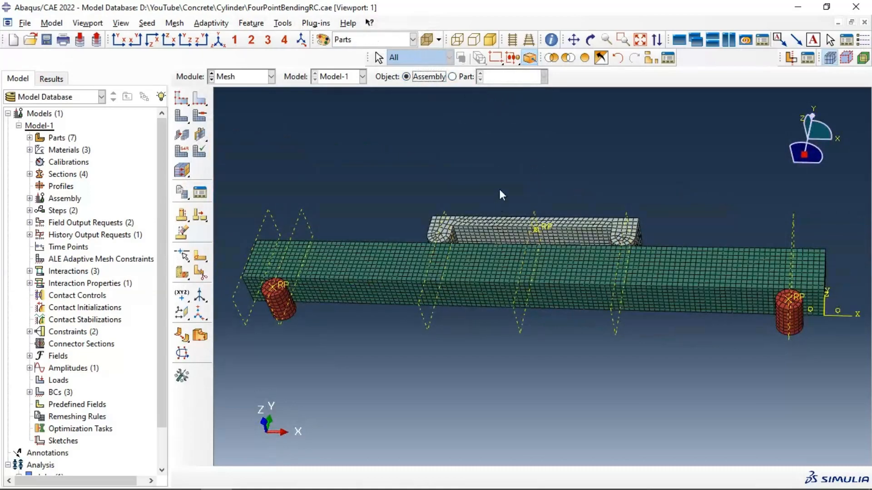
pyautogui.keyDown('ctrl'); pyautogui.keyDown('alt'); pyautogui.moveTo(484, 216); pyautogui.dragTo(510, 165); pyautogui.keyUp('alt'); pyautogui.keyUp('ctrl')
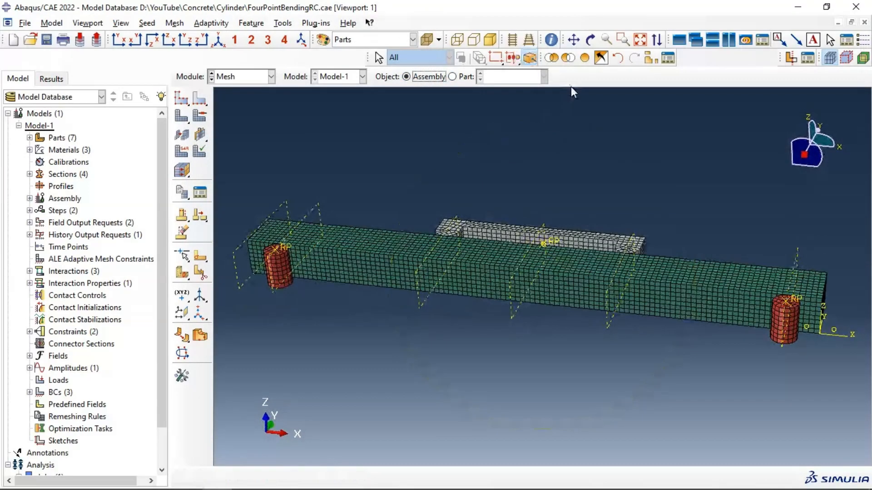
pyautogui.click(583, 58)
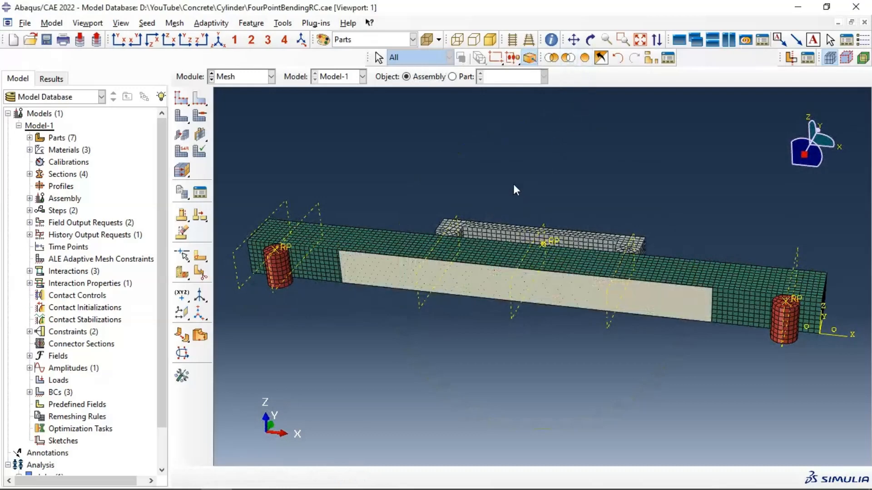
# Step: Seed the Composite part with a global element size and generate its mesh
pyautogui.click(473, 78)
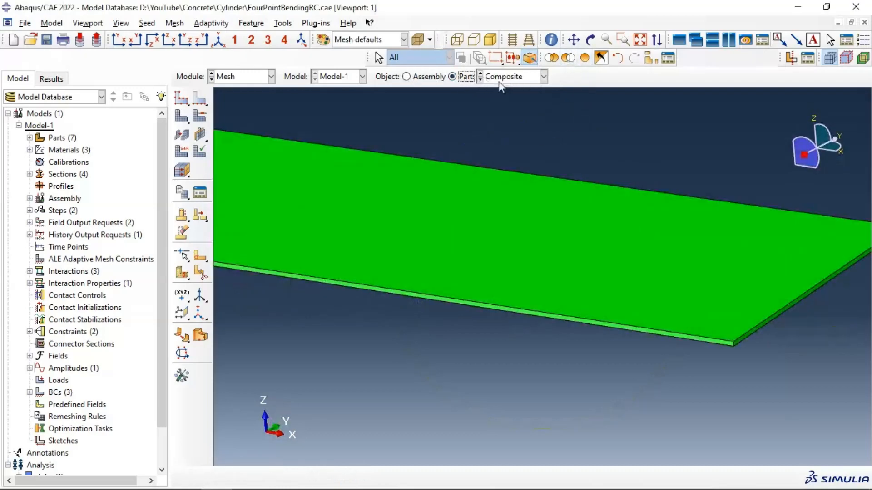
pyautogui.click(186, 105)
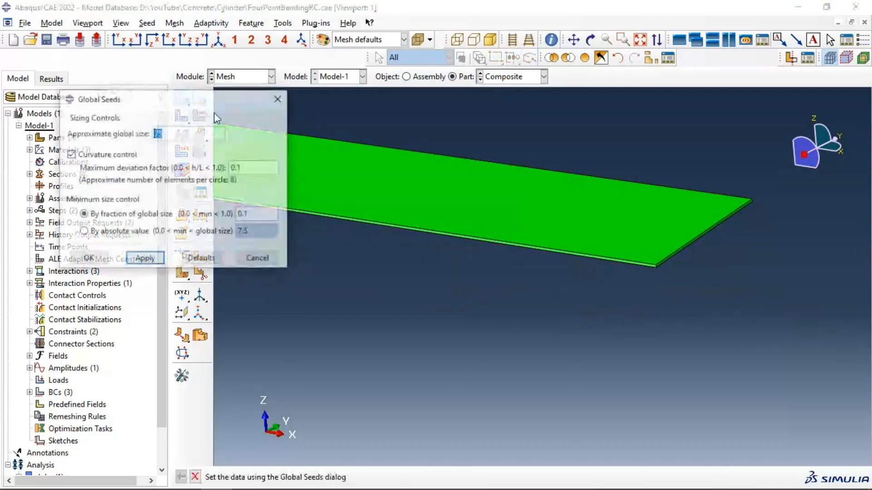
pyautogui.click(145, 258)
pyautogui.click(87, 258)
pyautogui.click(182, 116)
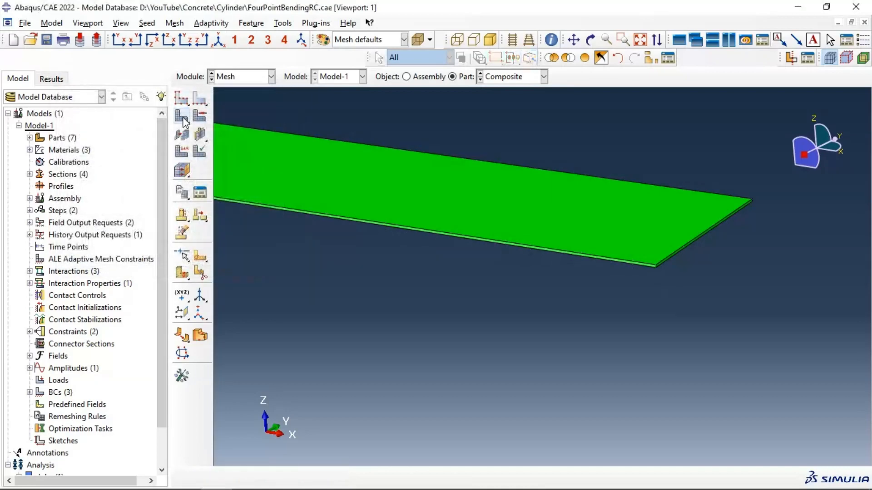
pyautogui.click(288, 477)
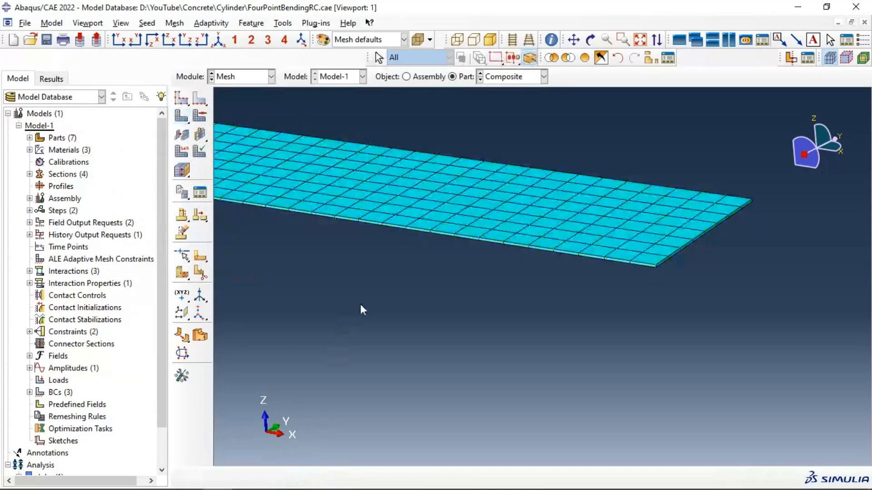
# Step: Return to the assembly as the mesh object and inspect the meshed plate on the beam's underside
pyautogui.click(427, 77)
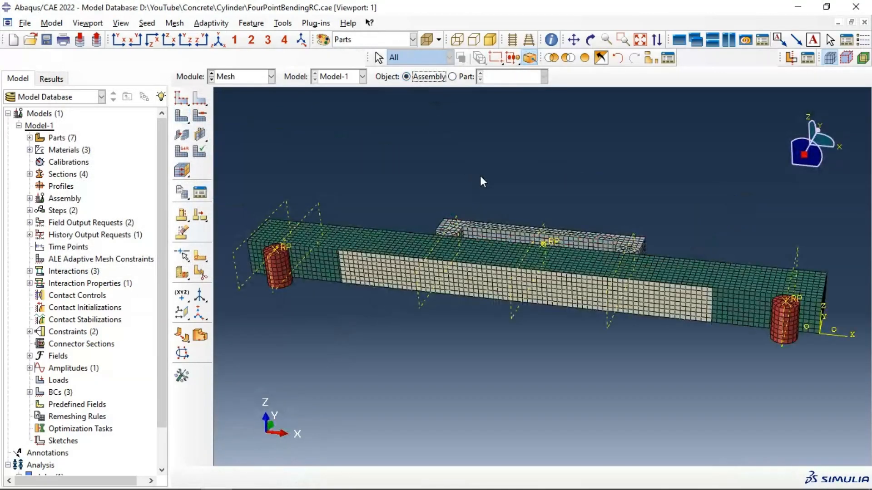
pyautogui.click(590, 39)
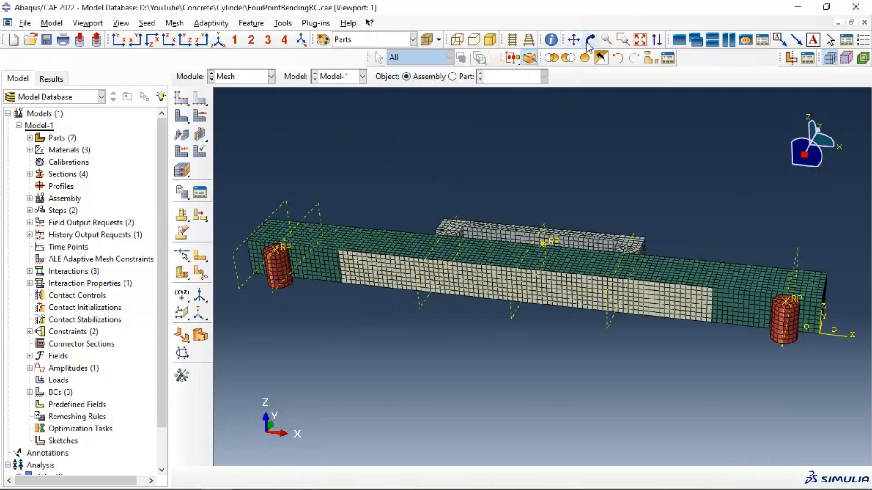
pyautogui.moveTo(522, 213); pyautogui.dragTo(527, 237)
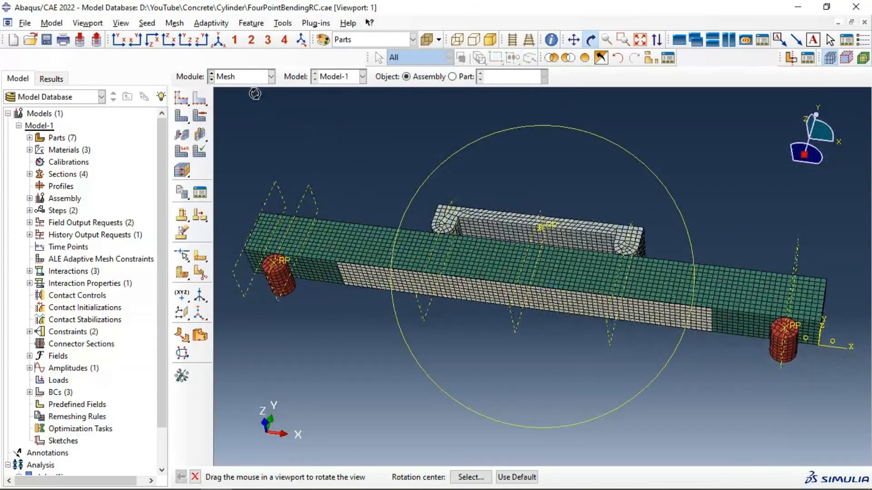
# Step: In the Job module, create a full-analysis job named StrengheningCB from Model-1 with default settings and submit it
pyautogui.click(271, 76)
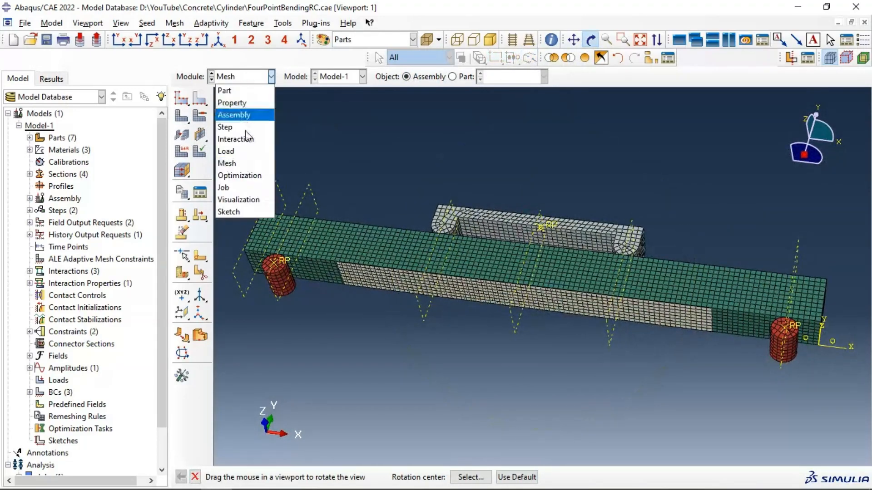
pyautogui.click(227, 188)
pyautogui.click(272, 258)
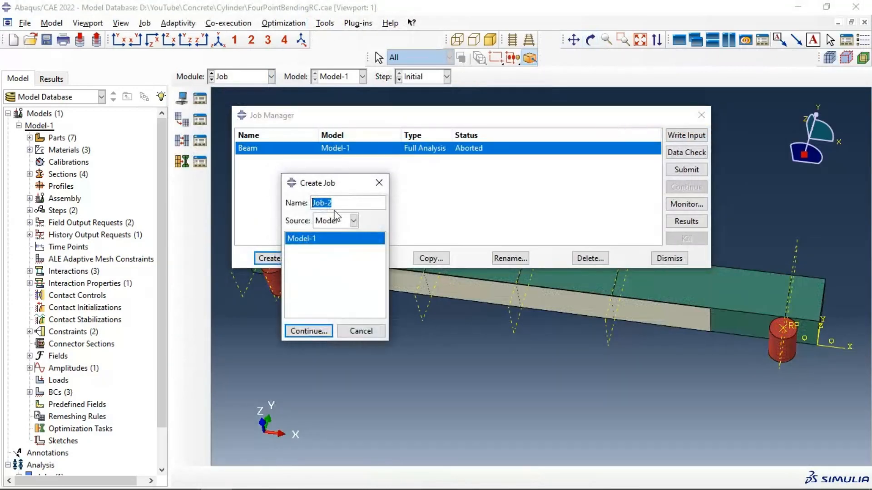
pyautogui.write('StrengheningCB')
pyautogui.click(308, 331)
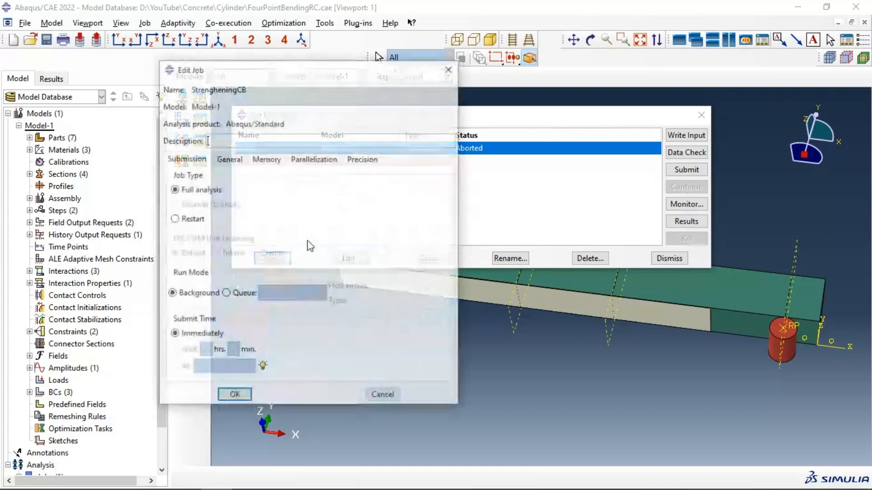
pyautogui.click(234, 396)
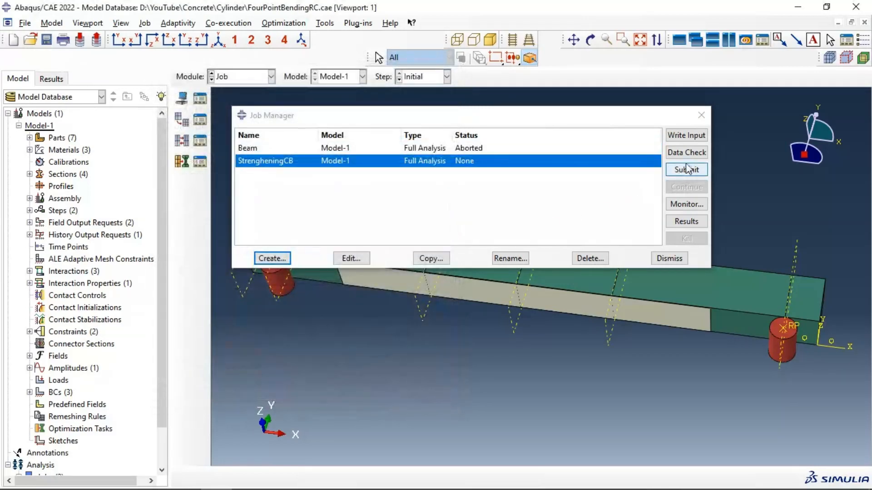
pyautogui.click(673, 152)
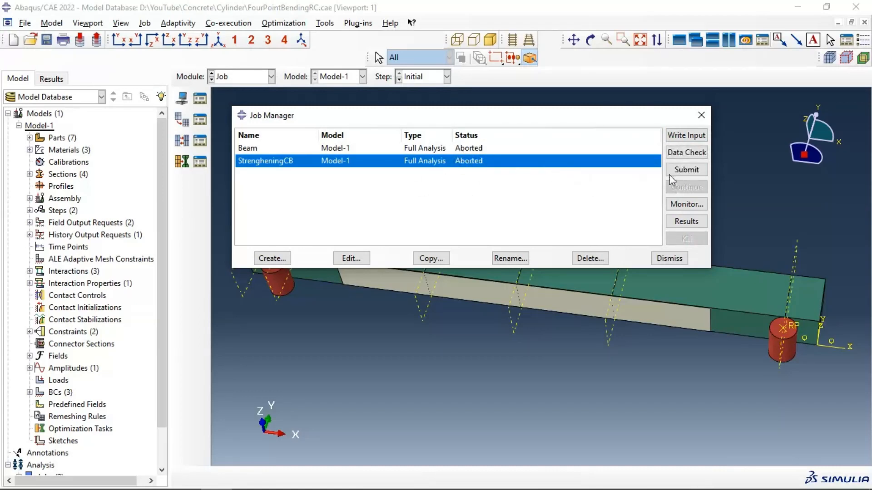
# Step: Examine the error messages of the StrengheningCB job in its monitor, including the element set they refer to
pyautogui.click(687, 204)
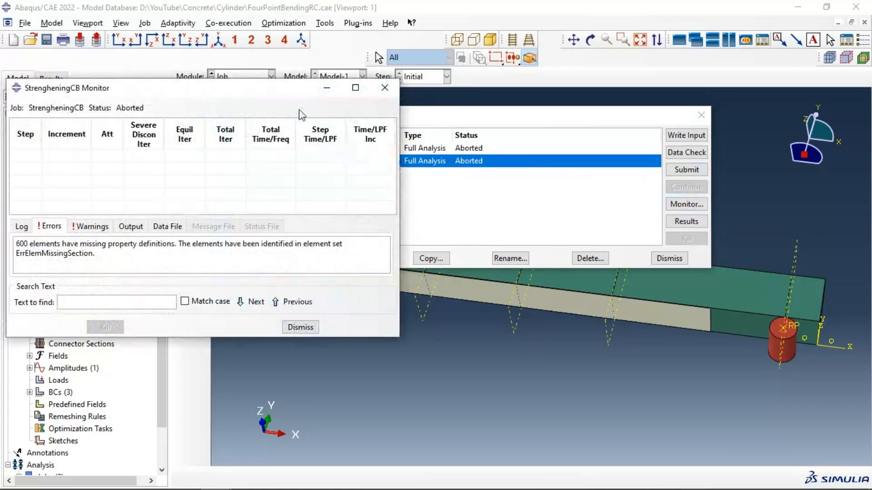
pyautogui.click(355, 88)
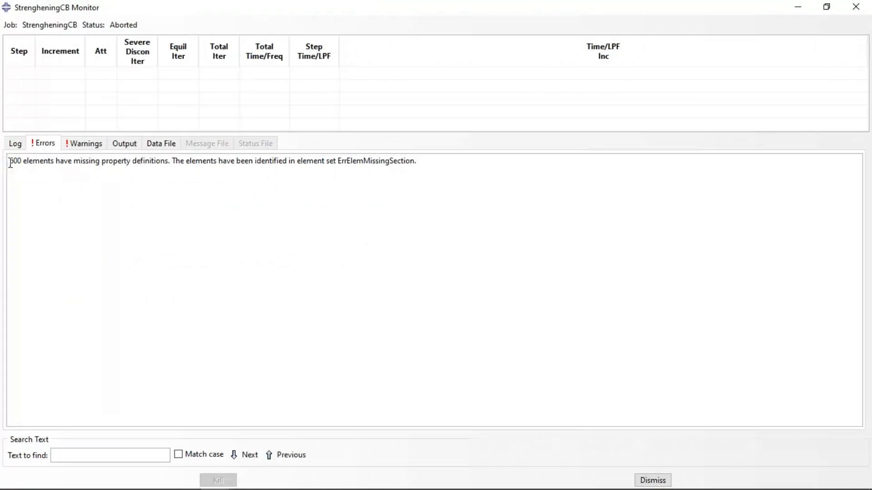
pyautogui.moveTo(23, 163); pyautogui.dragTo(169, 163)
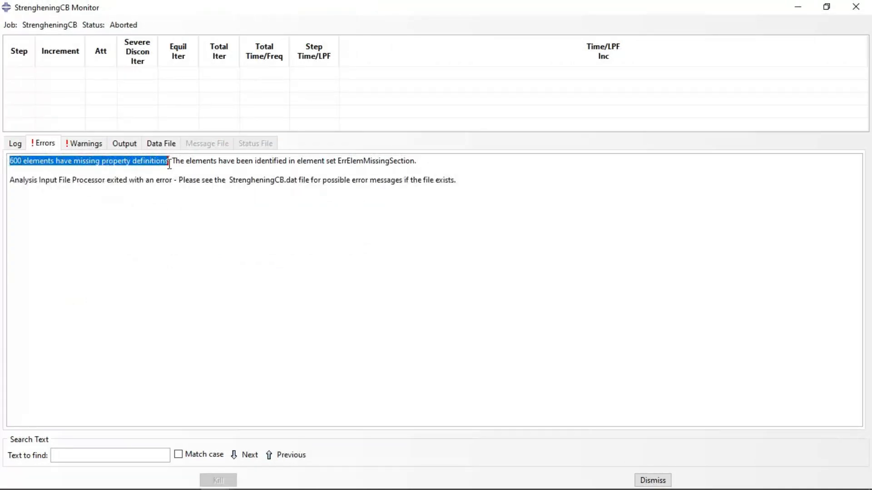
pyautogui.click(148, 169)
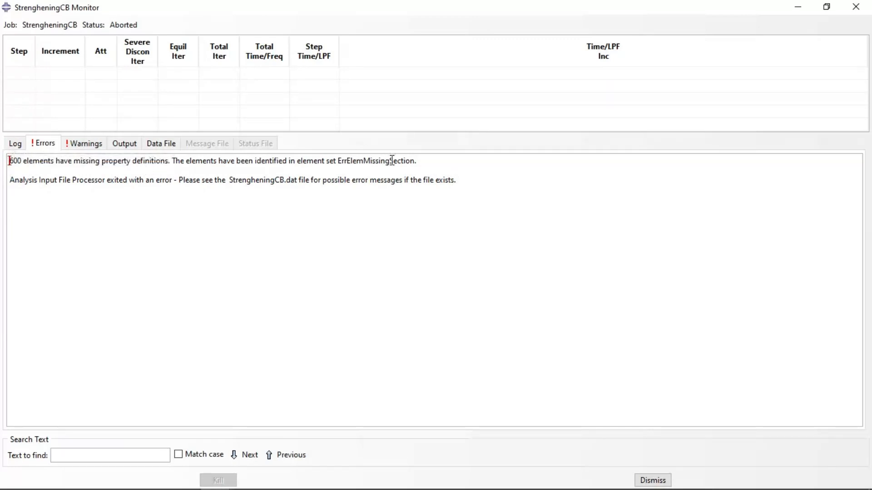
pyautogui.moveTo(424, 160); pyautogui.dragTo(337, 161)
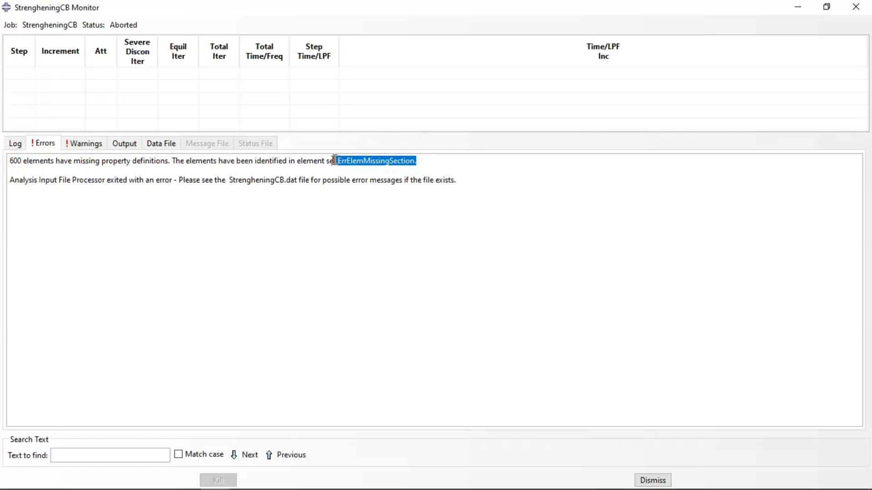
pyautogui.click(856, 7)
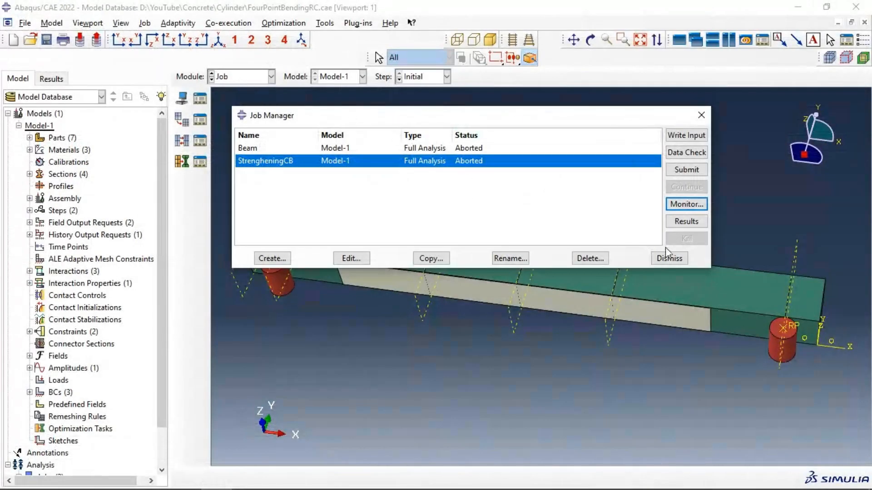
# Step: Open the StrengheningCB results and highlight the ErrElemMissingSection element set in the viewport to locate the affected elements
pyautogui.click(673, 222)
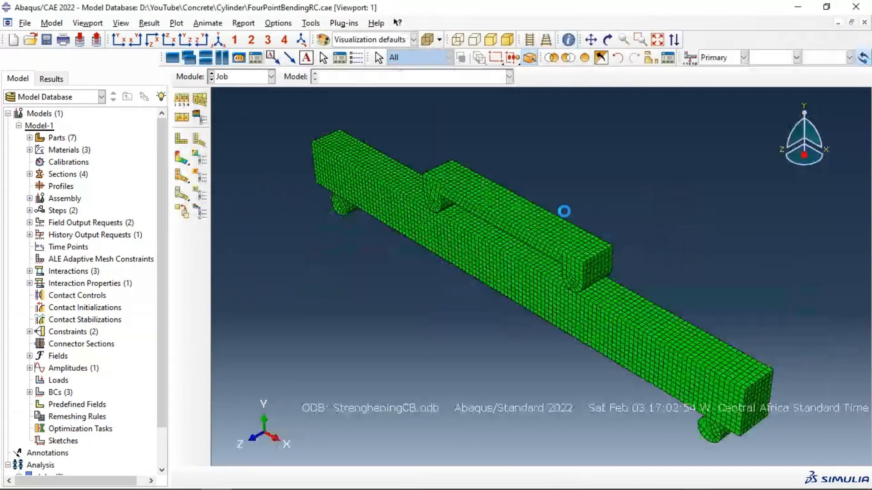
pyautogui.click(653, 62)
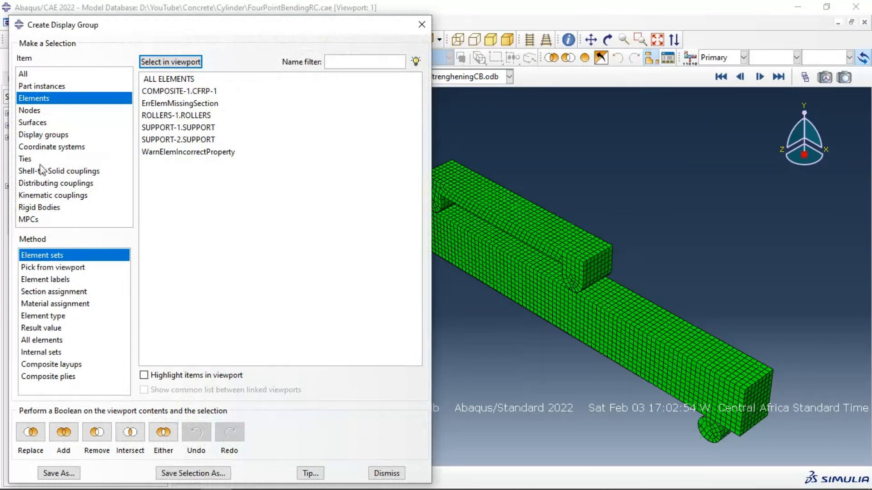
pyautogui.click(41, 87)
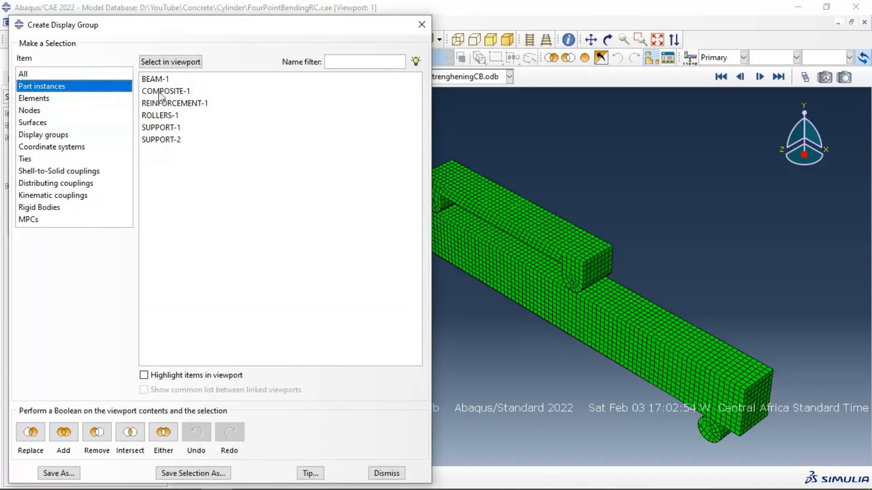
pyautogui.click(45, 99)
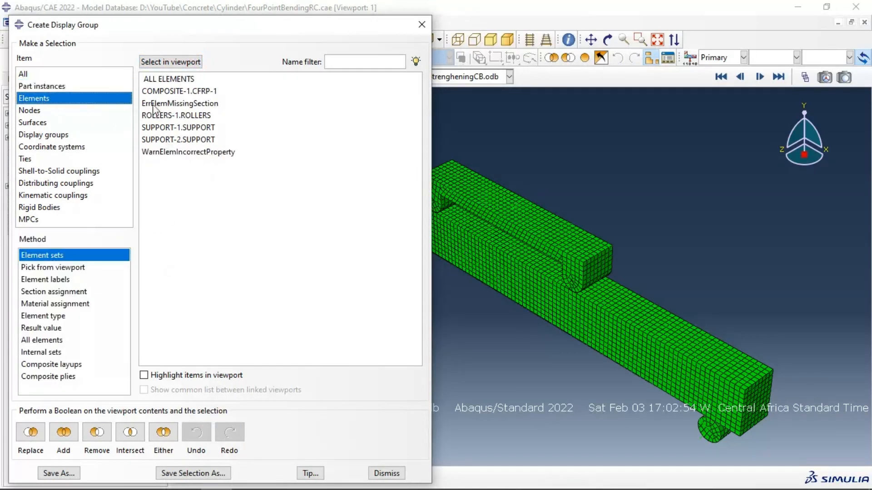
pyautogui.click(176, 104)
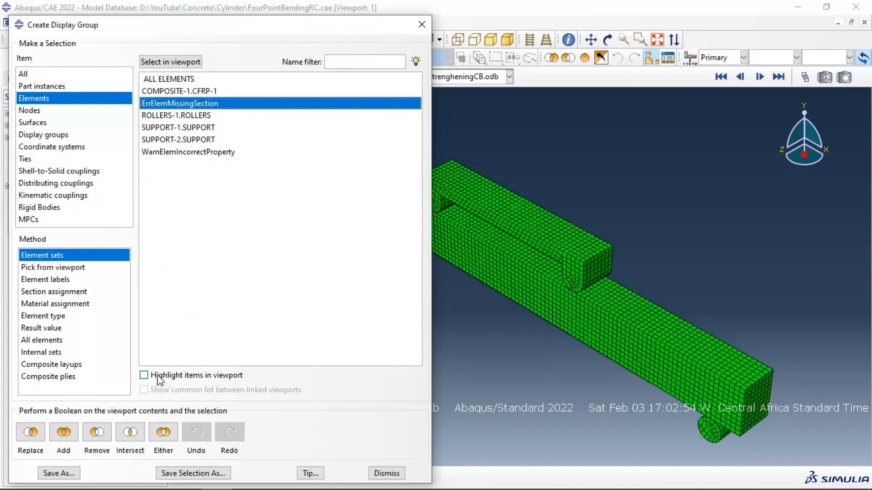
pyautogui.click(172, 376)
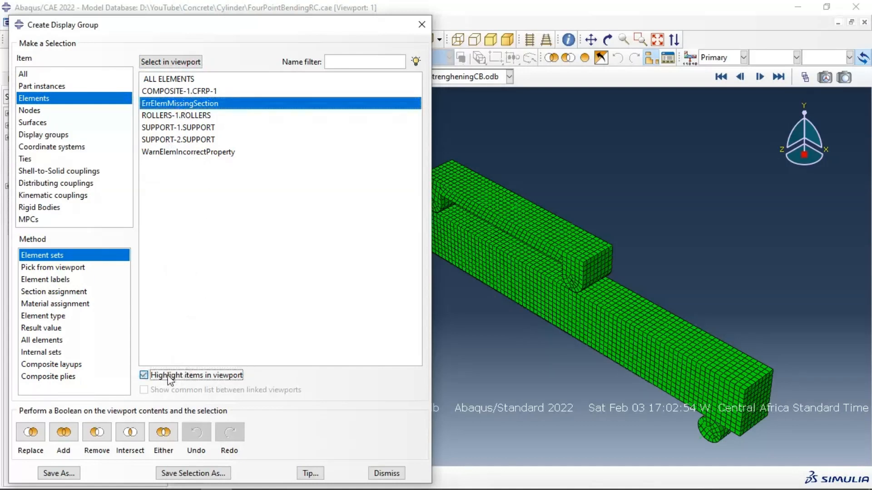
pyautogui.click(607, 39)
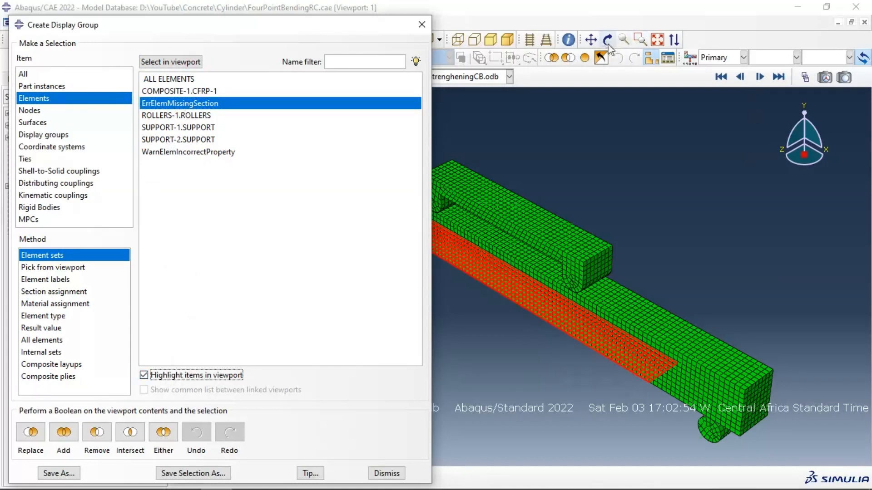
pyautogui.moveTo(515, 278); pyautogui.dragTo(450, 282)
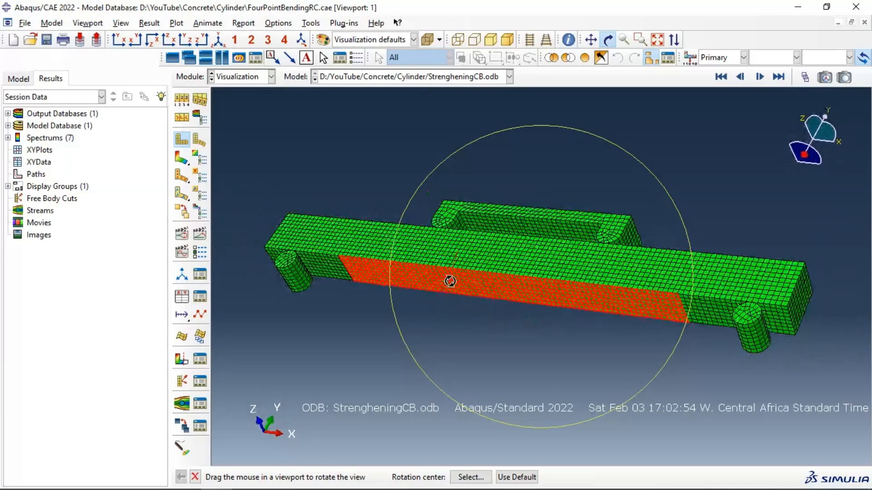
# Step: In the Mesh module, assign the Composite part the Standard linear Continuum Shell element type
pyautogui.click(245, 77)
pyautogui.click(252, 163)
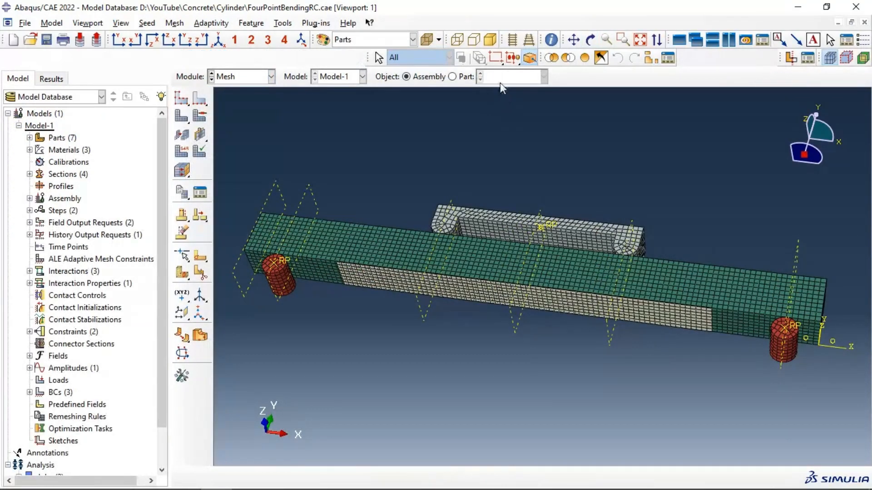
pyautogui.click(452, 77)
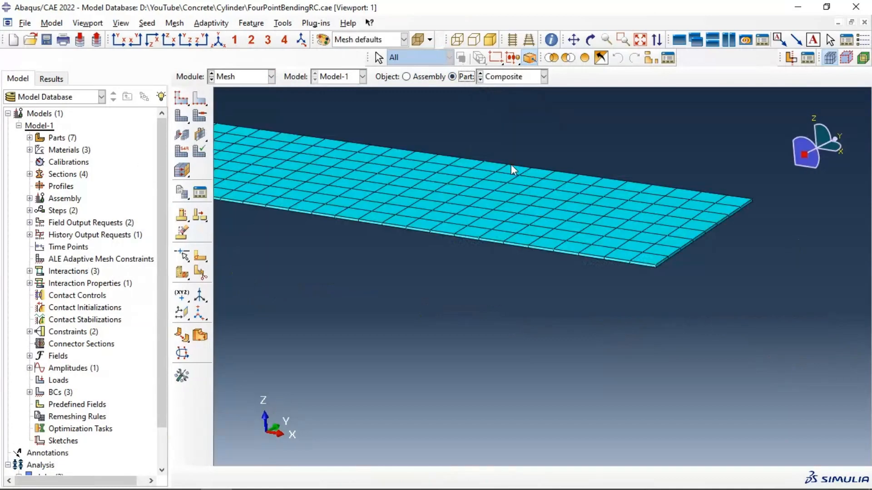
pyautogui.scroll(-3, 510, 165)
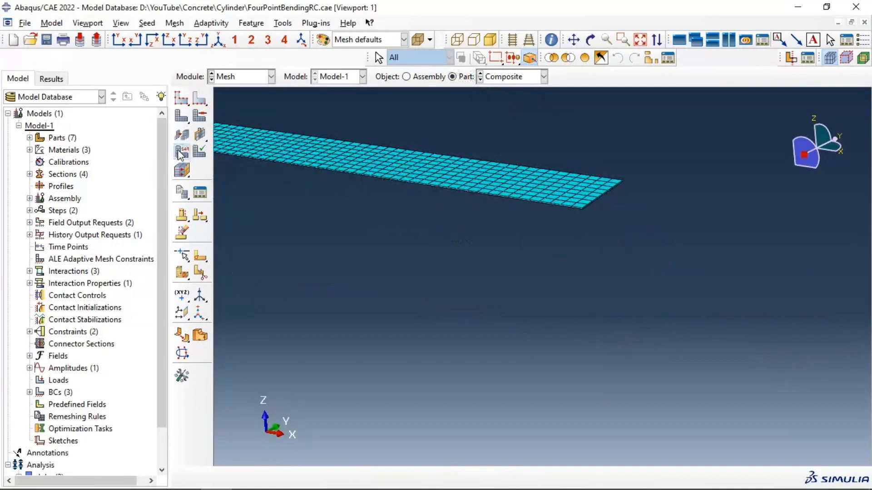
pyautogui.click(181, 153)
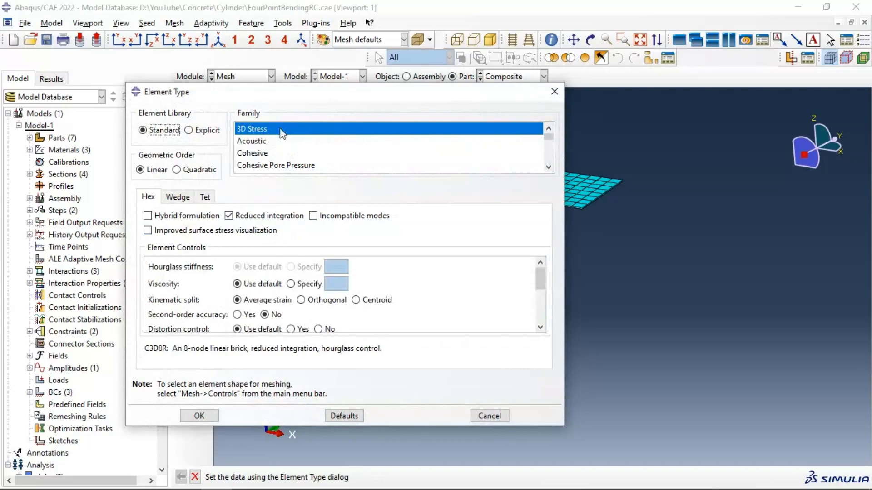
pyautogui.moveTo(296, 95); pyautogui.dragTo(237, 80)
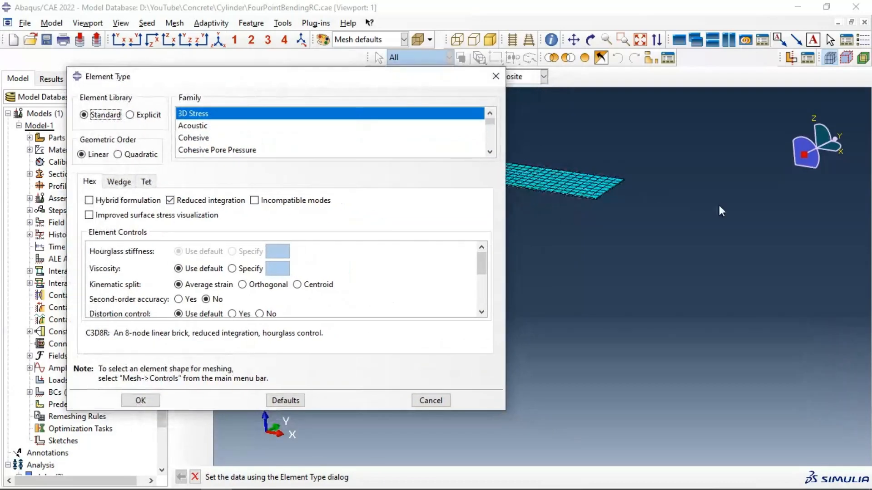
pyautogui.click(640, 40)
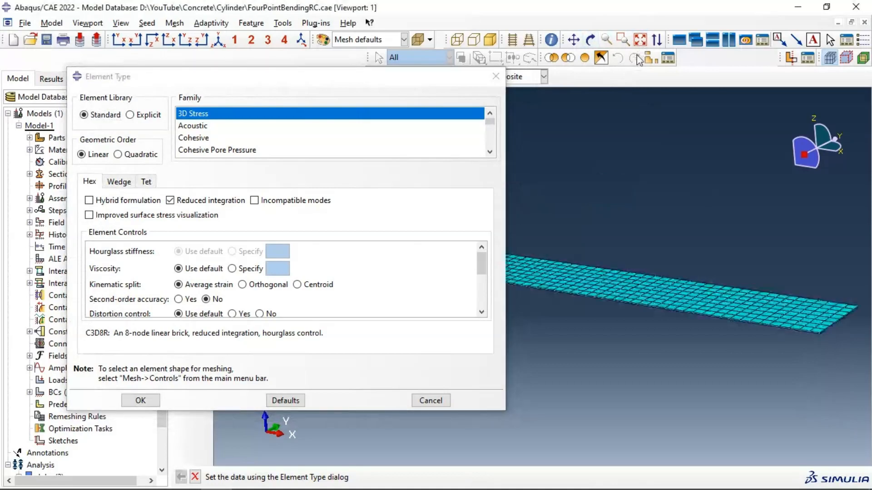
pyautogui.scroll(-2, 222, 131)
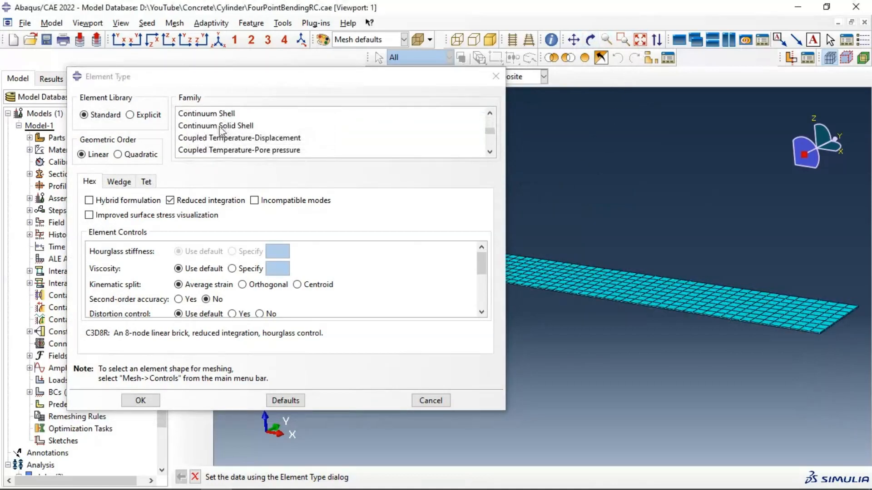
pyautogui.click(207, 115)
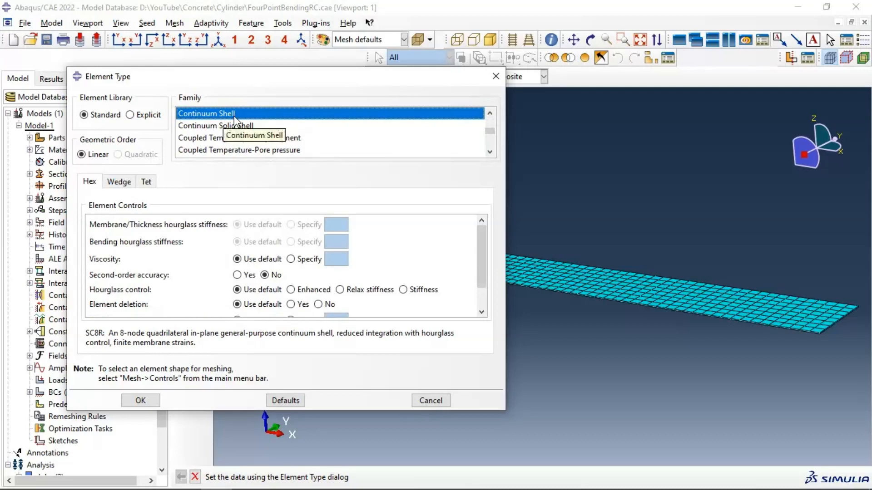
pyautogui.click(140, 400)
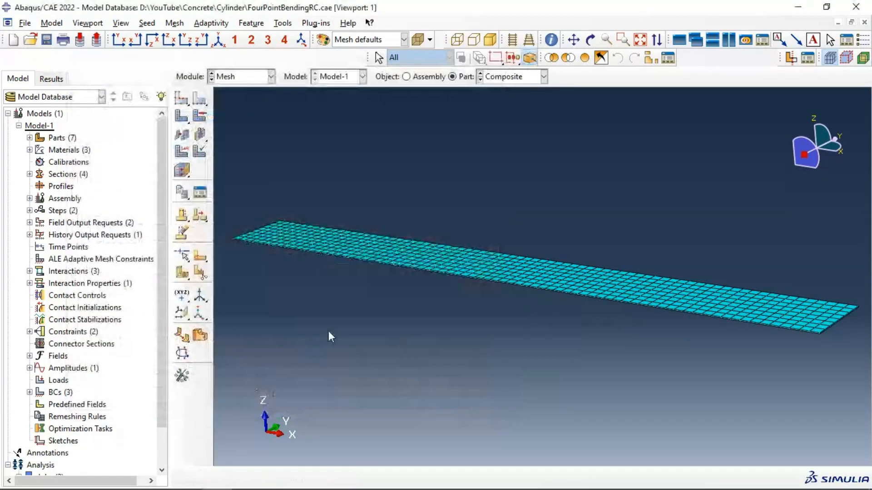
# Step: In the Job module, run a data check on the StrengheningCB job, overwriting its existing job files
pyautogui.click(253, 79)
pyautogui.click(240, 190)
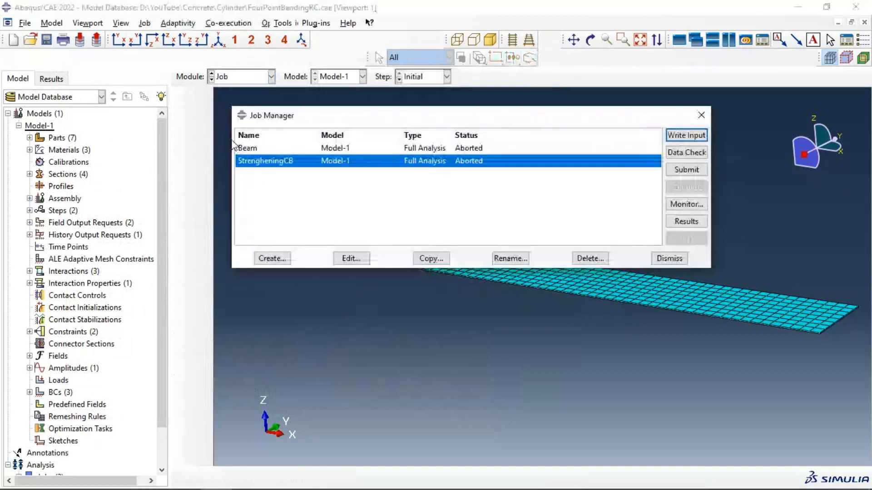
pyautogui.click(676, 157)
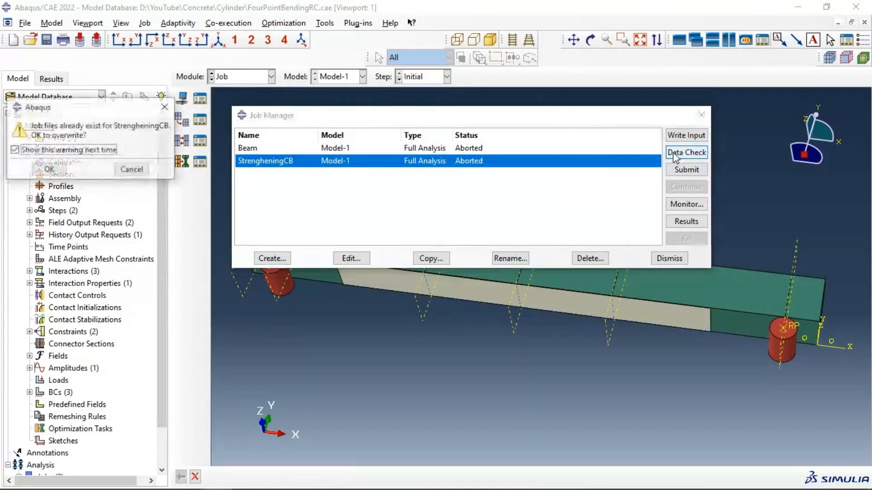
pyautogui.click(49, 170)
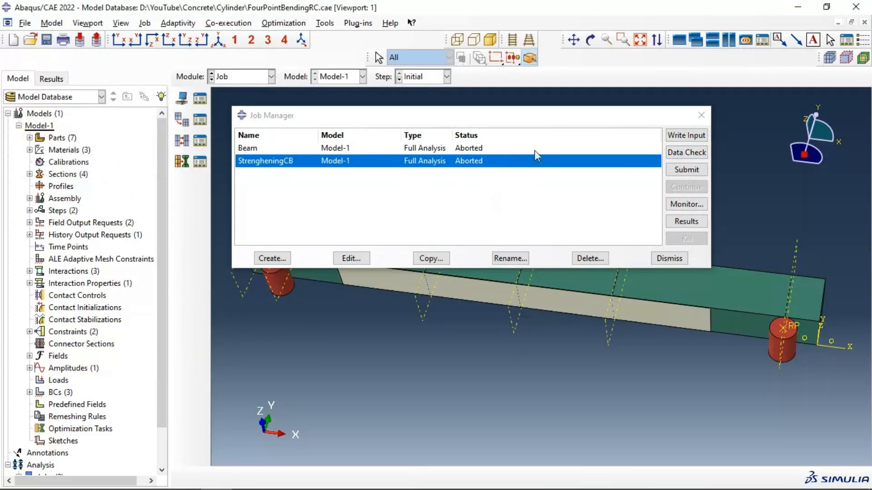
# Step: Examine the error message of the StrengheningCB job in its monitor, including the element set it refers to
pyautogui.click(684, 206)
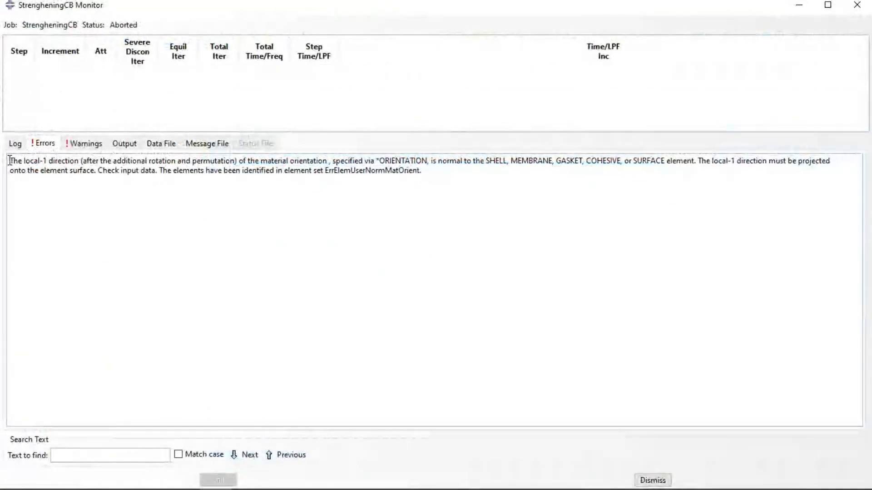
pyautogui.moveTo(10, 161); pyautogui.dragTo(134, 165)
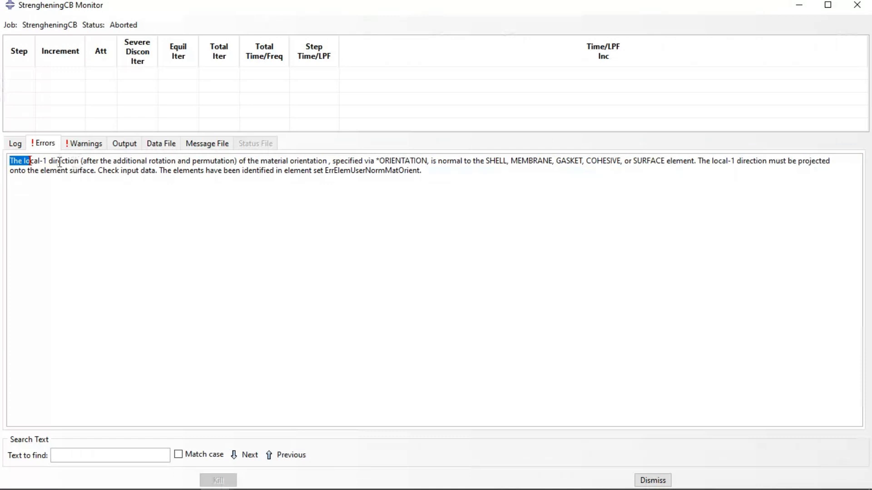
pyautogui.moveTo(60, 162); pyautogui.dragTo(84, 159)
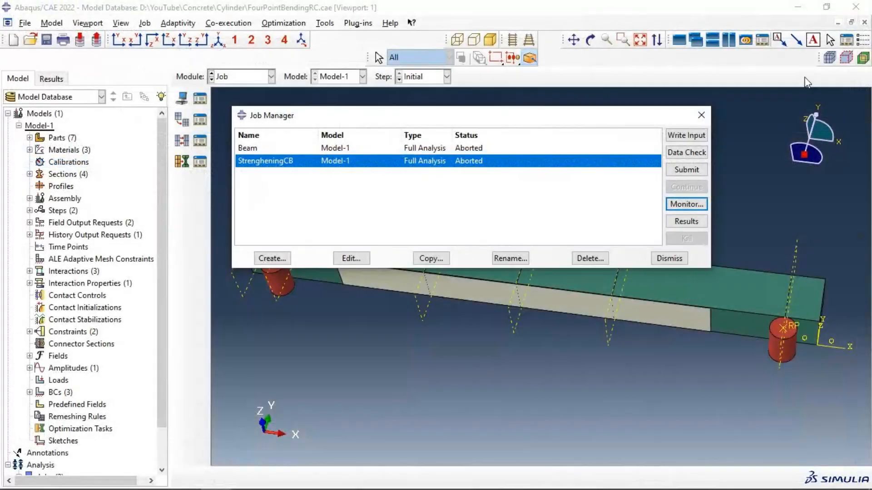
pyautogui.click(856, 5)
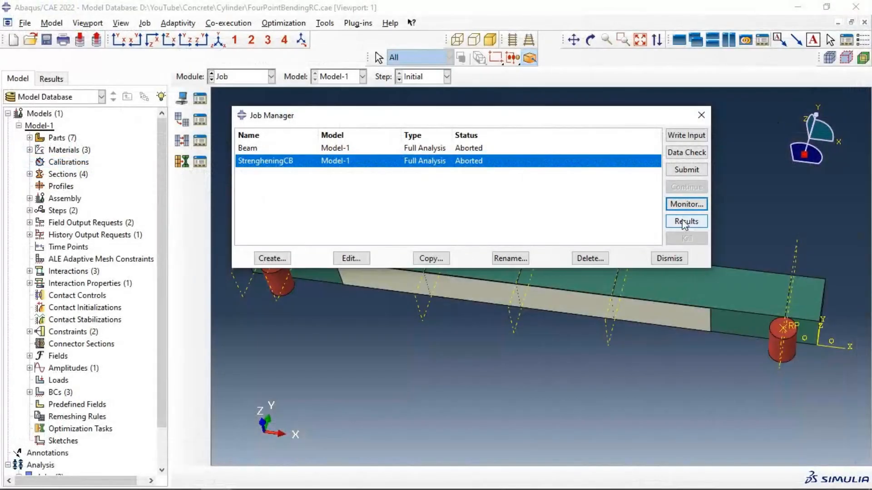
# Step: Open the StrengheningCB results and highlight the ErrElemUserNormMatOrient element set in the viewport to locate the affected elements
pyautogui.click(685, 222)
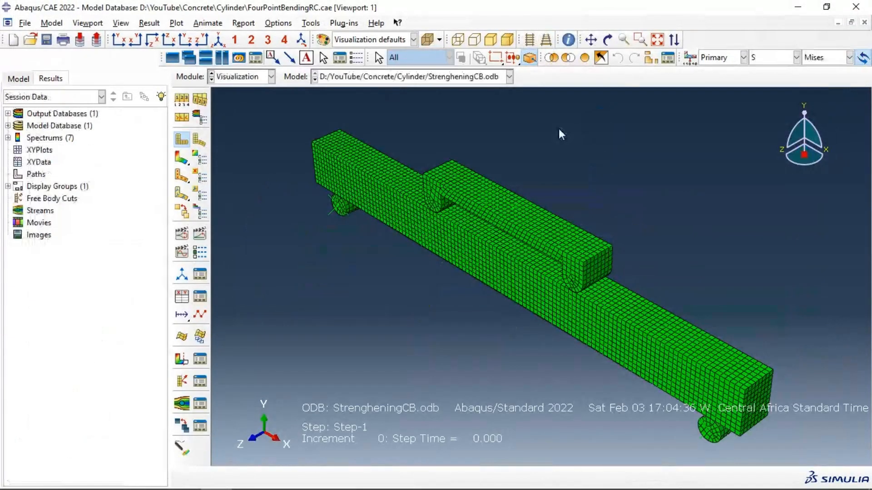
pyautogui.click(607, 40)
pyautogui.moveTo(522, 208); pyautogui.dragTo(542, 173)
pyautogui.click(651, 56)
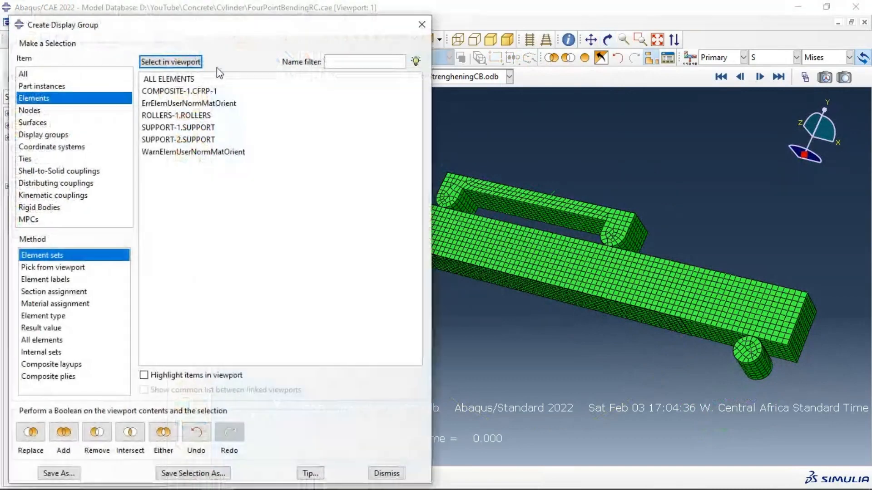
pyautogui.click(173, 105)
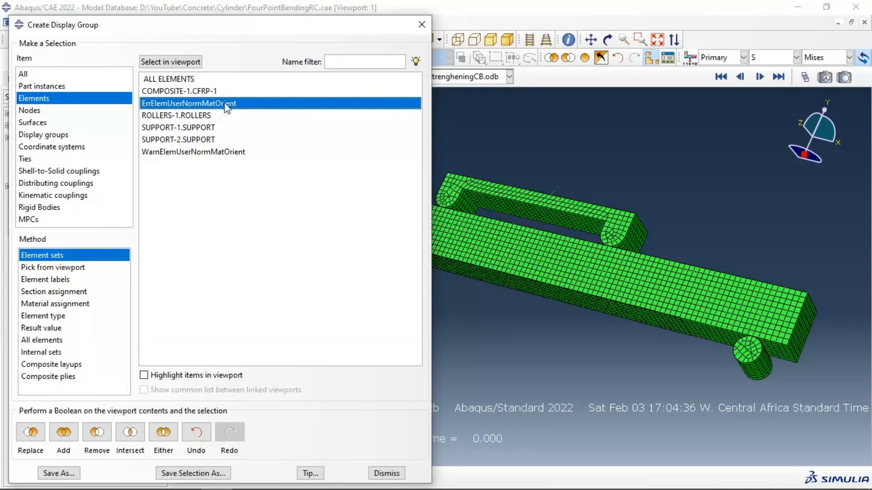
pyautogui.click(144, 376)
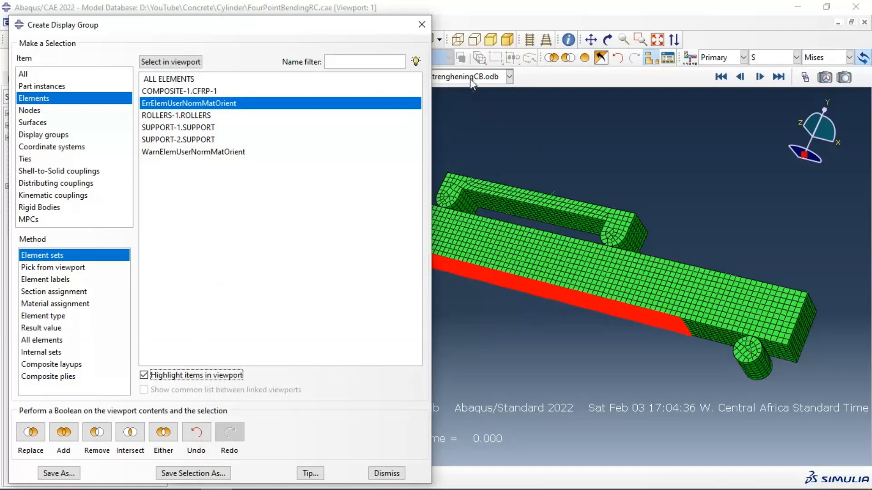
pyautogui.click(422, 25)
# Step: In the Mesh module, assign the Composite part's stack direction using the plate's large flat face as the top reference face
pyautogui.click(239, 79)
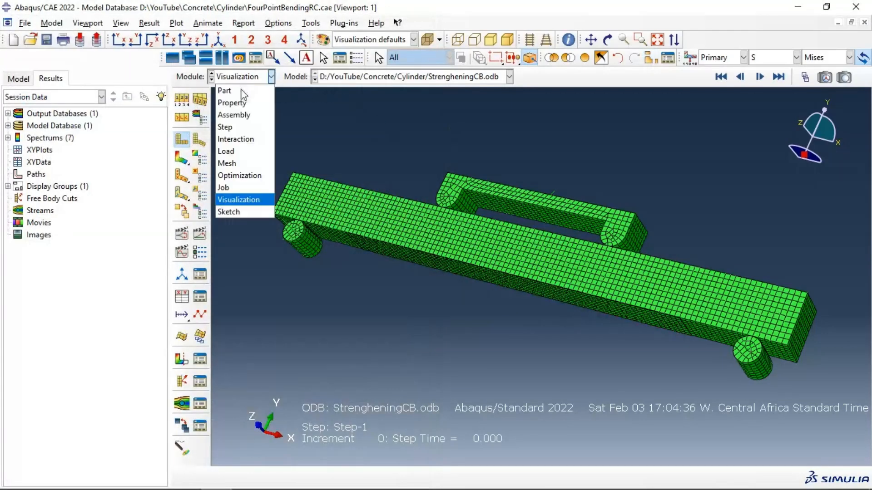
pyautogui.click(232, 163)
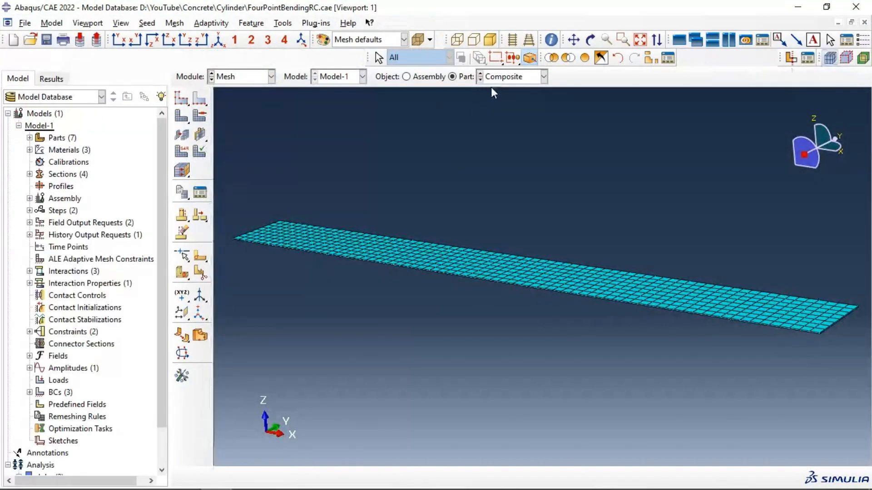
pyautogui.click(182, 172)
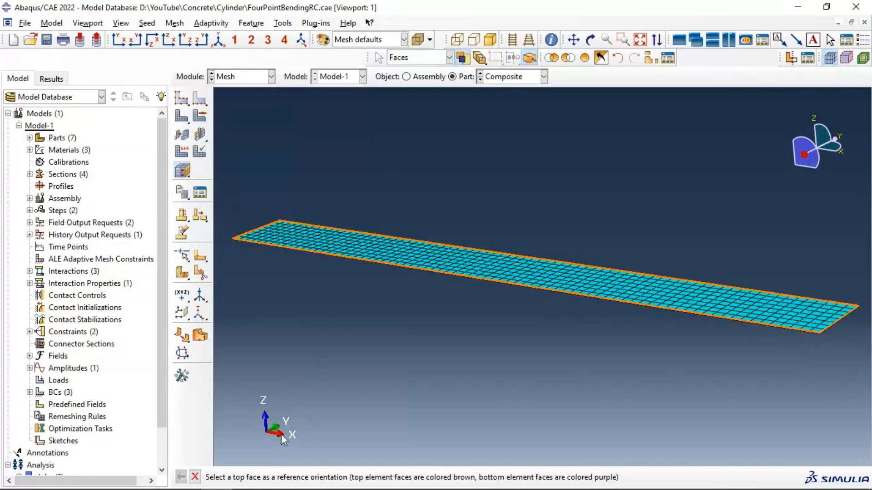
pyautogui.click(407, 242)
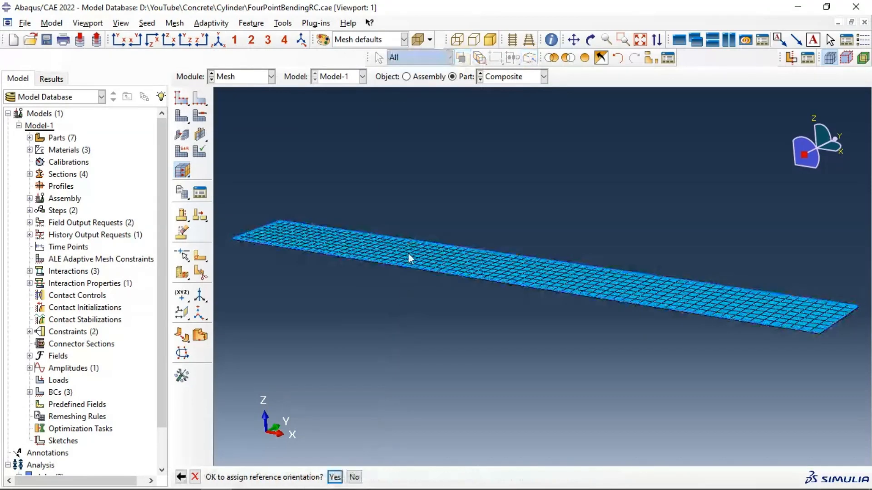
pyautogui.click(335, 477)
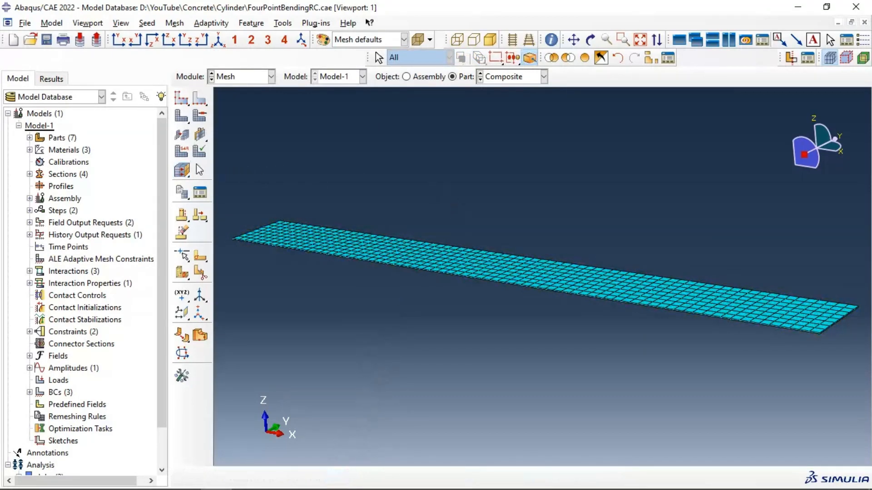
pyautogui.click(182, 171)
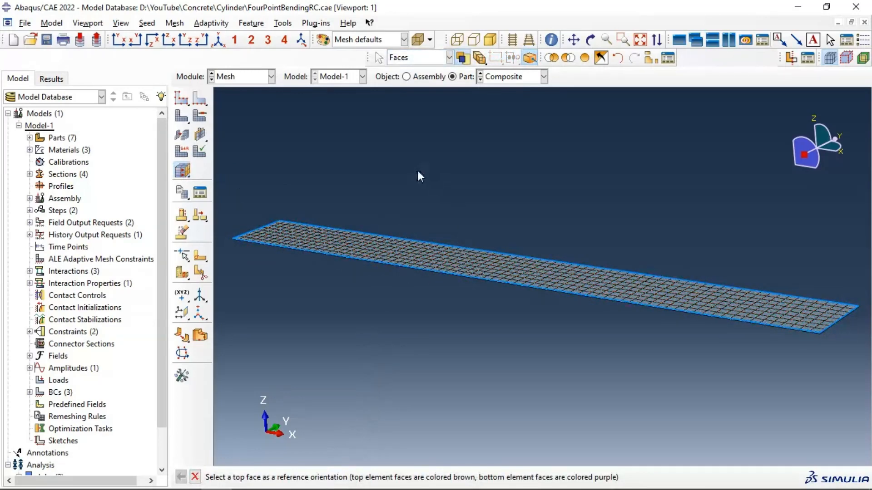
# Step: Return to the Job module and resubmit the StrengheningCB job, overwriting its existing job files
pyautogui.click(255, 78)
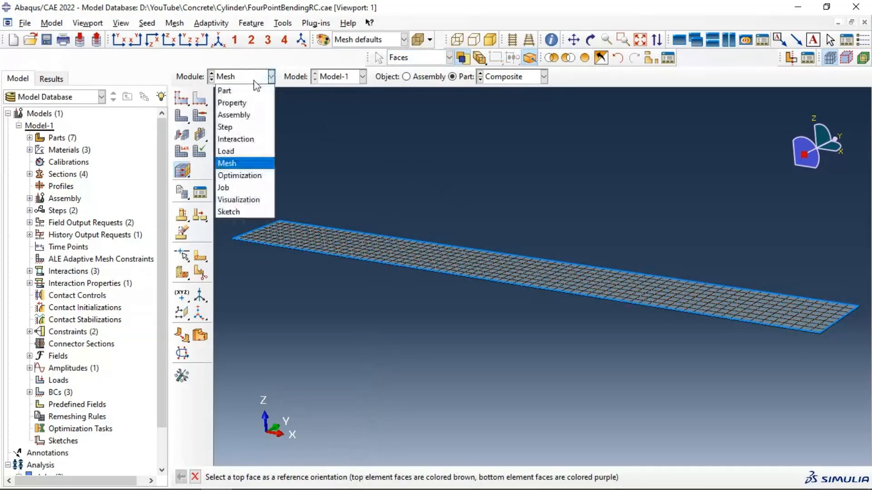
pyautogui.click(256, 188)
pyautogui.click(200, 99)
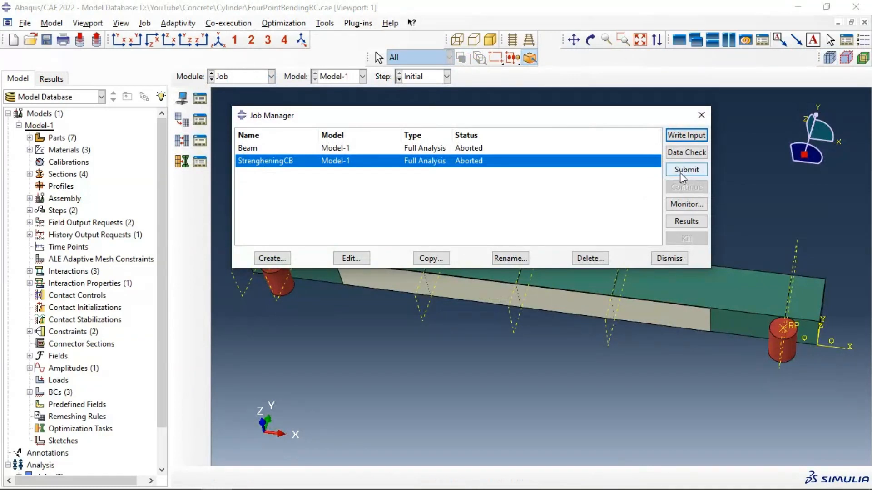
pyautogui.click(686, 170)
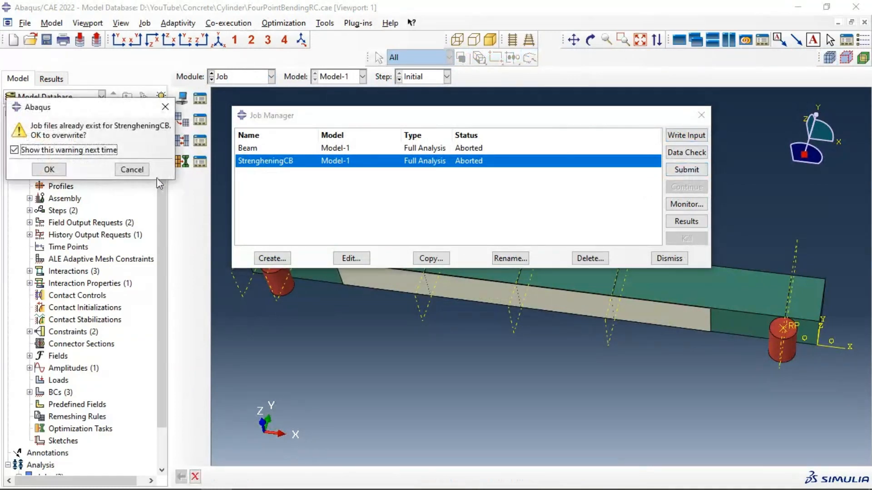
pyautogui.click(48, 171)
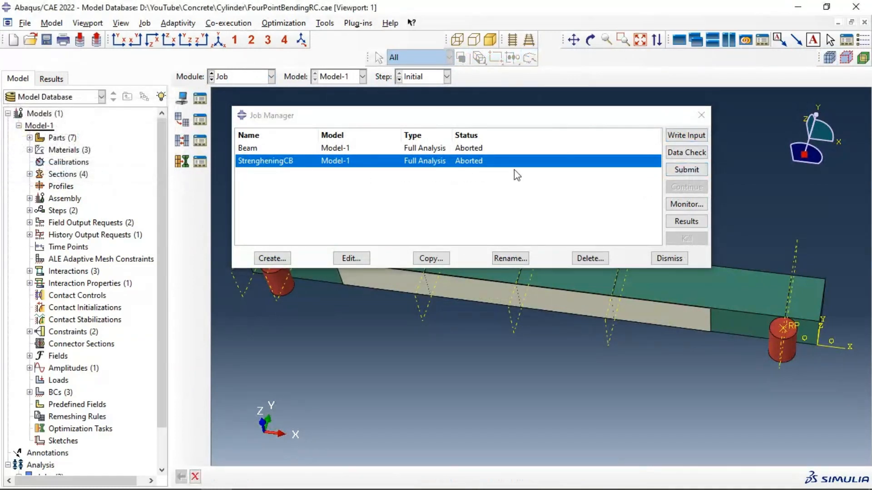
# Step: Create a full-analysis job named StrengheningBC2 from Model-1 with default settings and run a data check on it
pyautogui.click(272, 259)
pyautogui.write('Strenght')
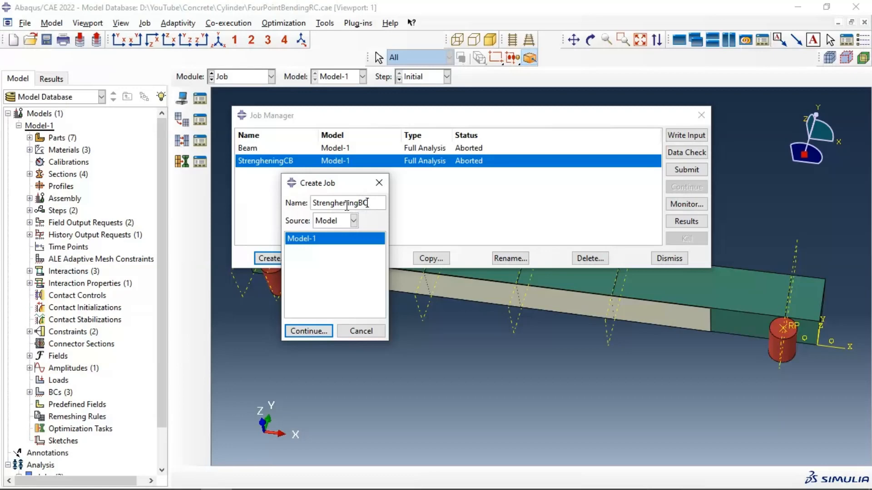
pyautogui.click(324, 332)
pyautogui.click(234, 397)
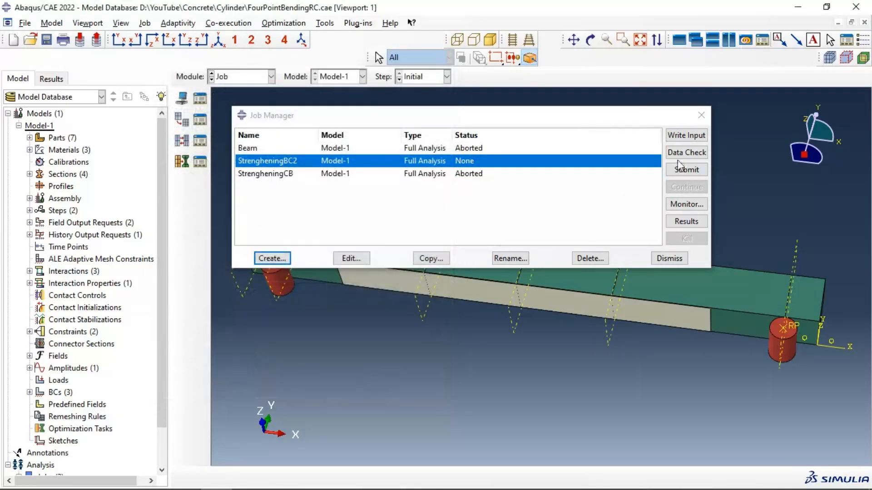
pyautogui.click(682, 153)
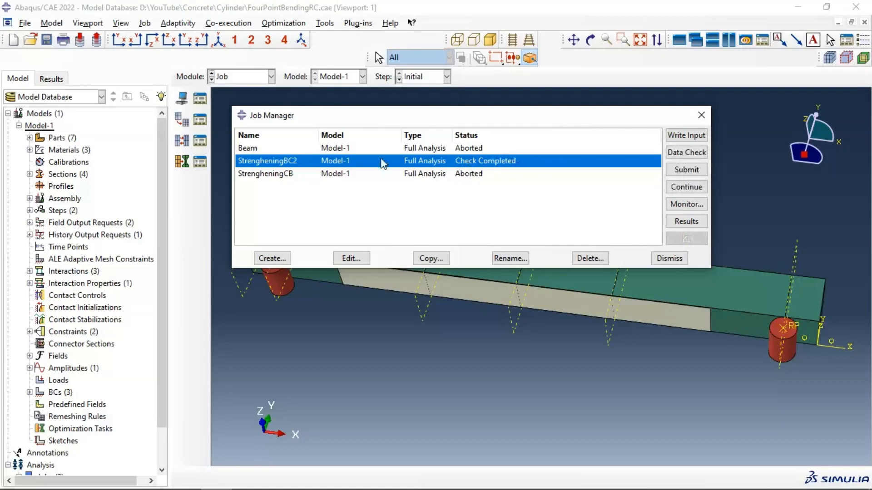
# Step: Check the StrengheningBC2 monitor for data check errors and start the job's full analysis, overwriting its existing files
pyautogui.click(695, 205)
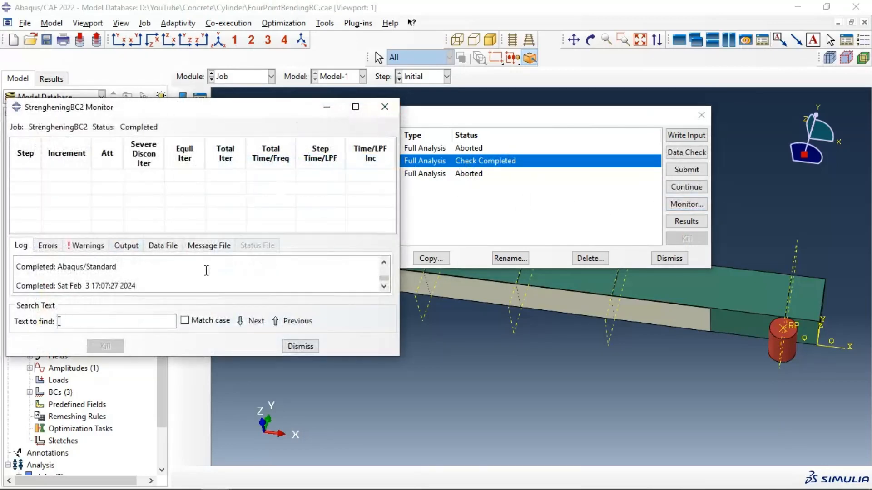
pyautogui.click(356, 107)
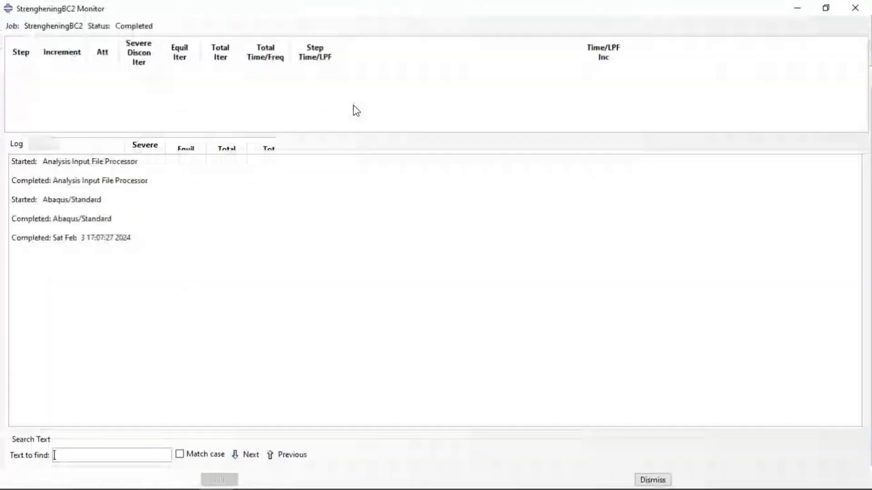
pyautogui.click(44, 144)
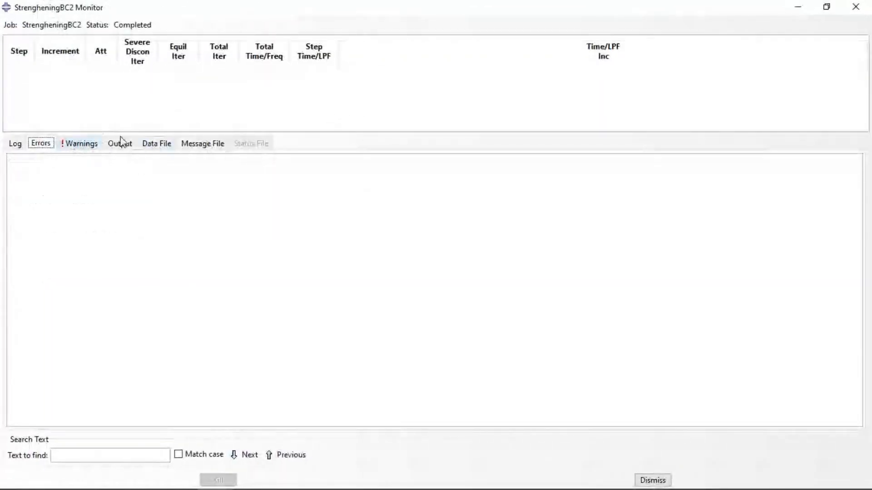
pyautogui.click(855, 6)
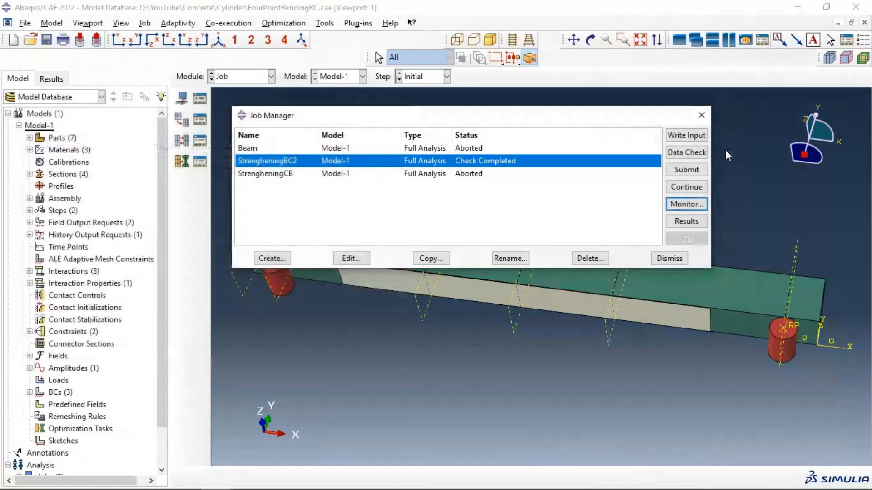
pyautogui.click(679, 189)
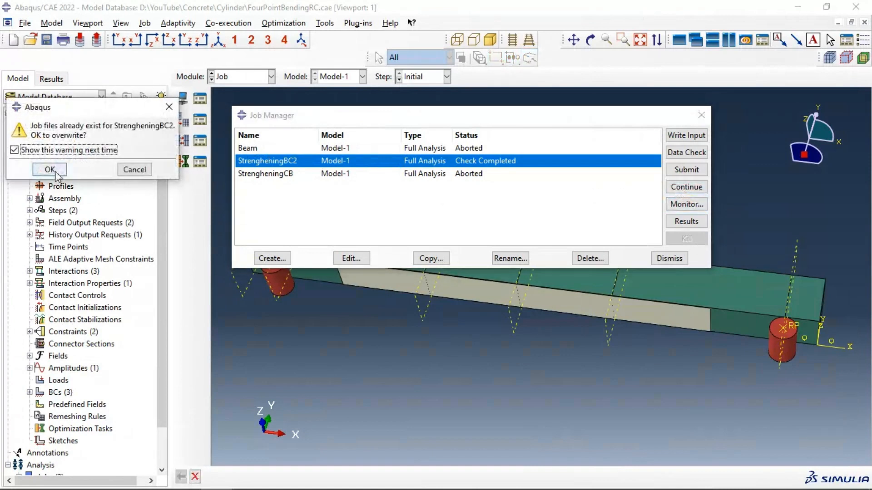
pyautogui.click(55, 174)
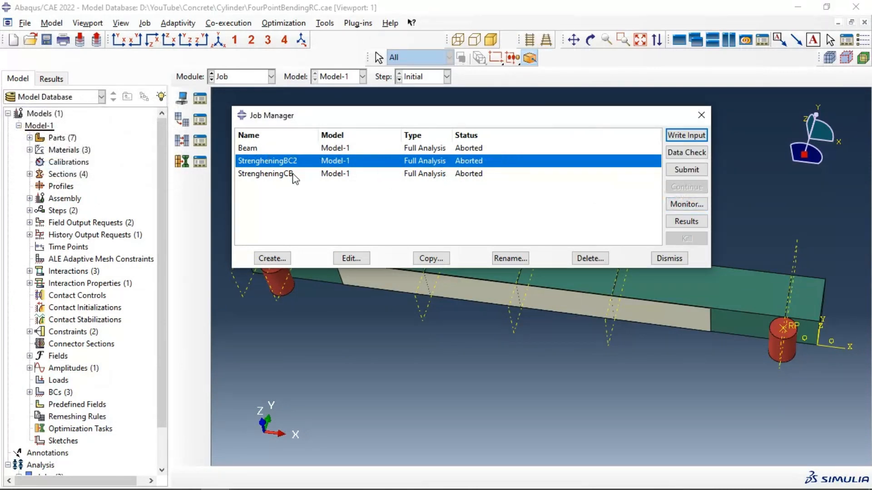
# Step: Examine the errors and warnings of the aborted StrengheningBC2 analysis in its job monitor
pyautogui.click(686, 204)
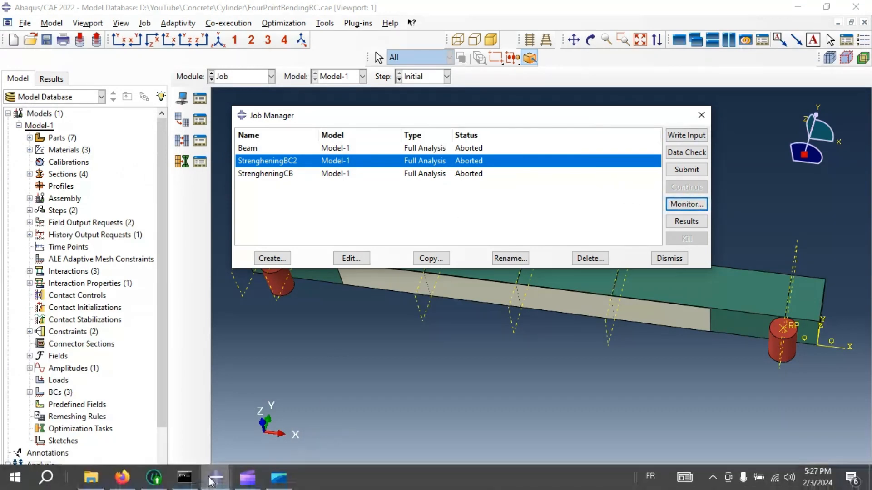
pyautogui.moveTo(213, 483)
pyautogui.click(273, 429)
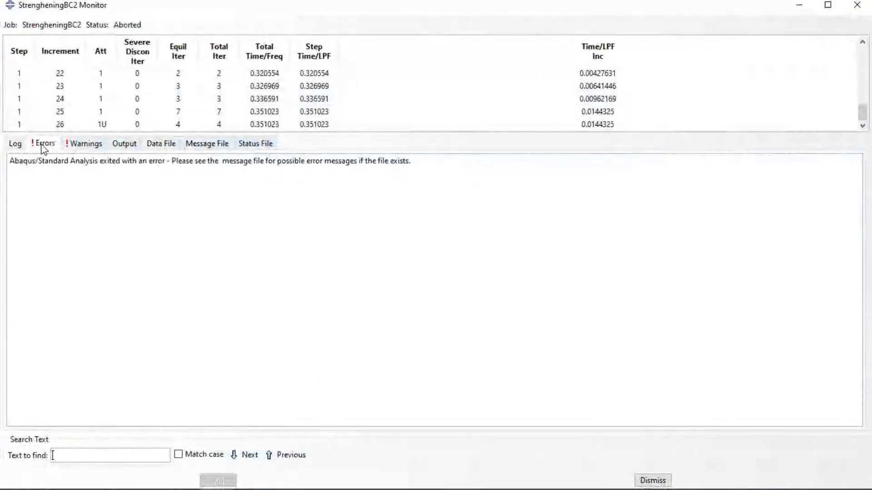
pyautogui.moveTo(166, 161); pyautogui.dragTo(64, 161)
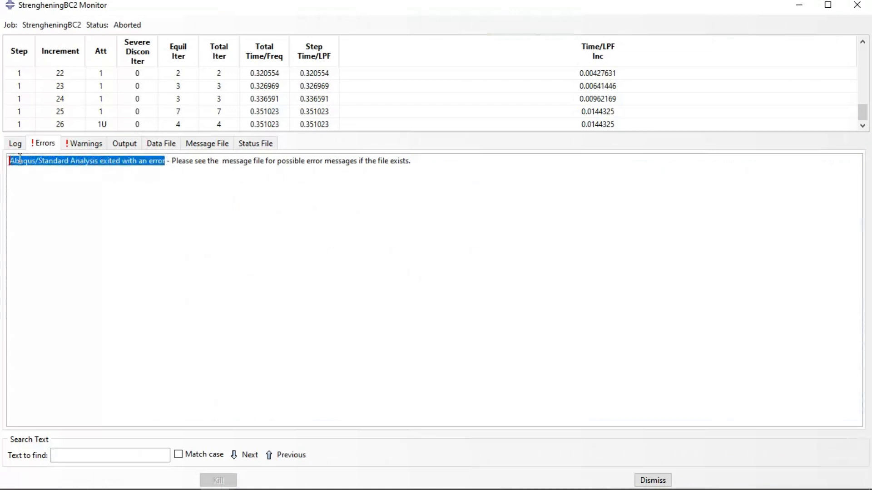
pyautogui.click(75, 144)
pyautogui.scroll(2, 152, 225)
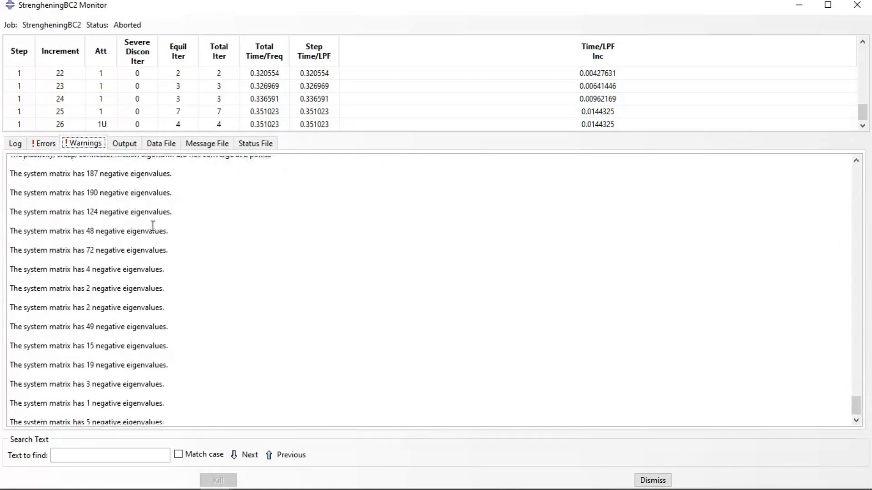
pyautogui.click(855, 6)
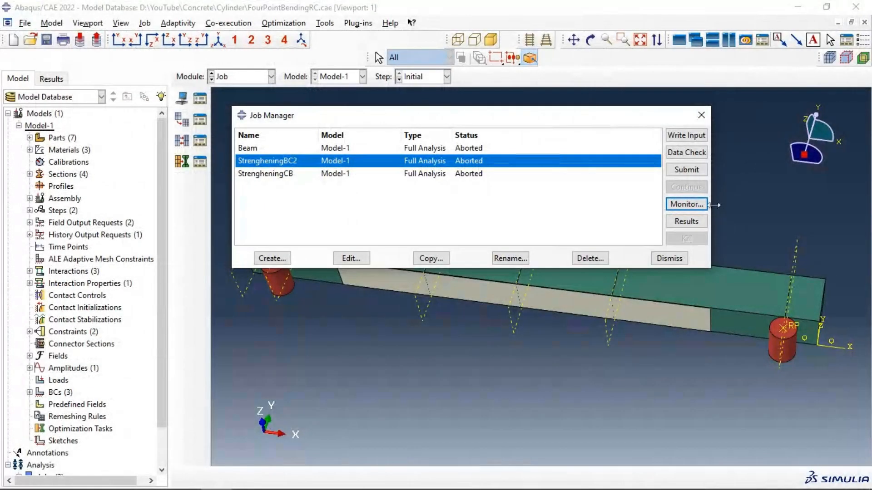
# Step: Open the StrengheningBC2 results and display only the feature edges on the plotted model
pyautogui.click(692, 224)
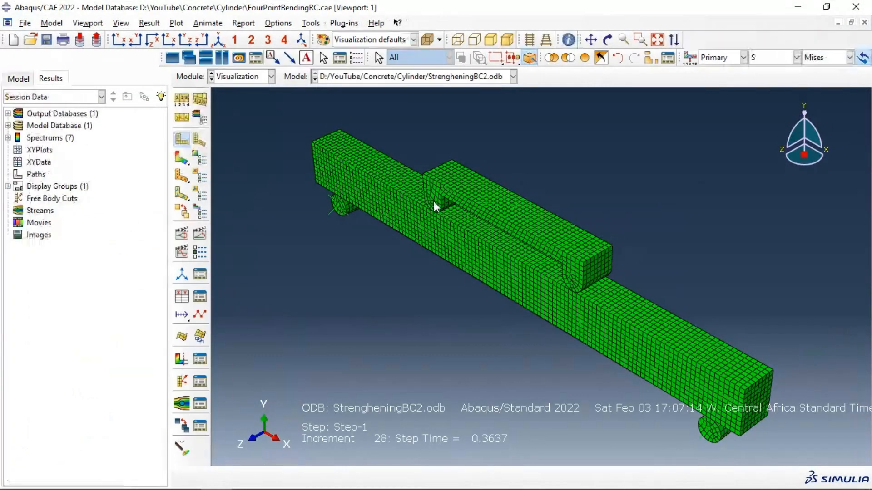
pyautogui.click(183, 100)
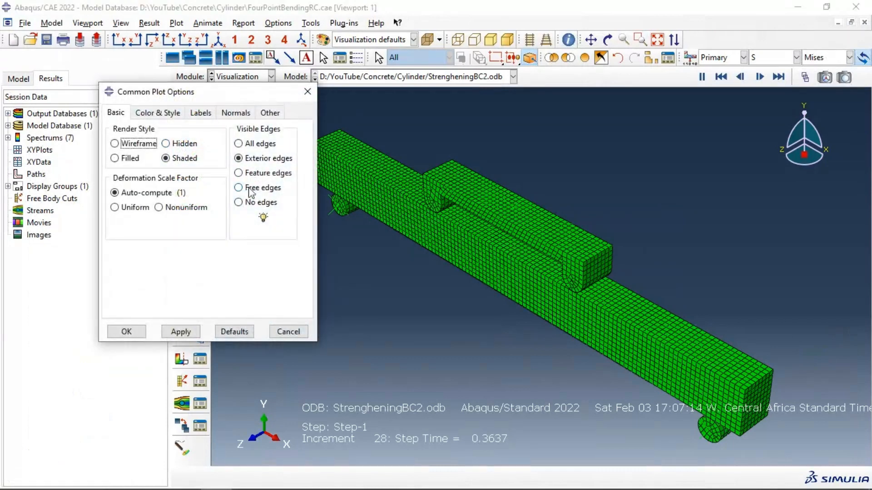
pyautogui.click(251, 188)
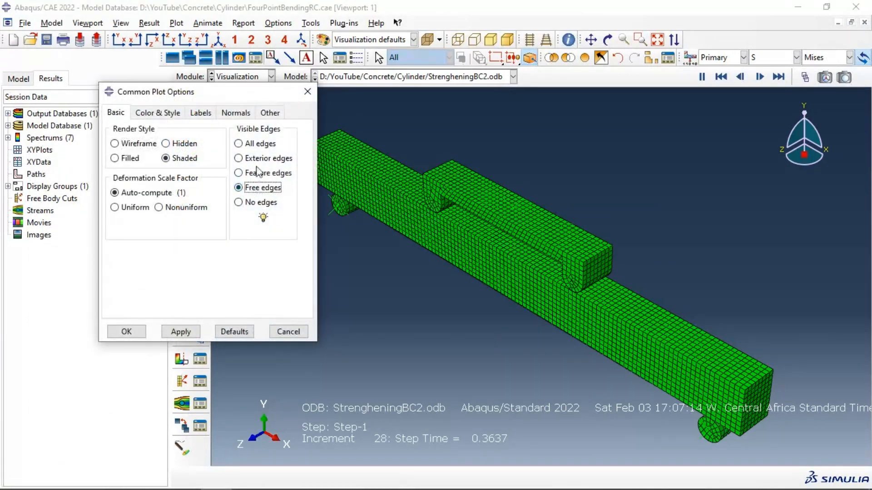
pyautogui.click(180, 331)
pyautogui.click(127, 332)
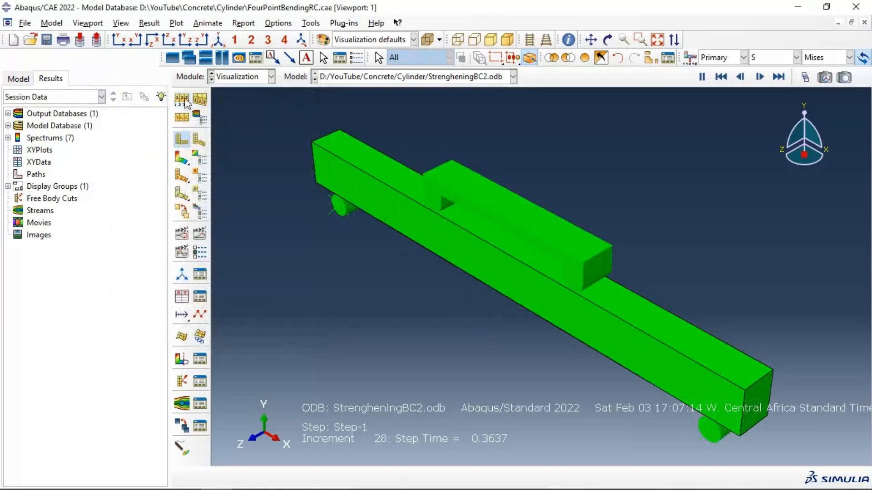
pyautogui.click(183, 100)
pyautogui.click(248, 173)
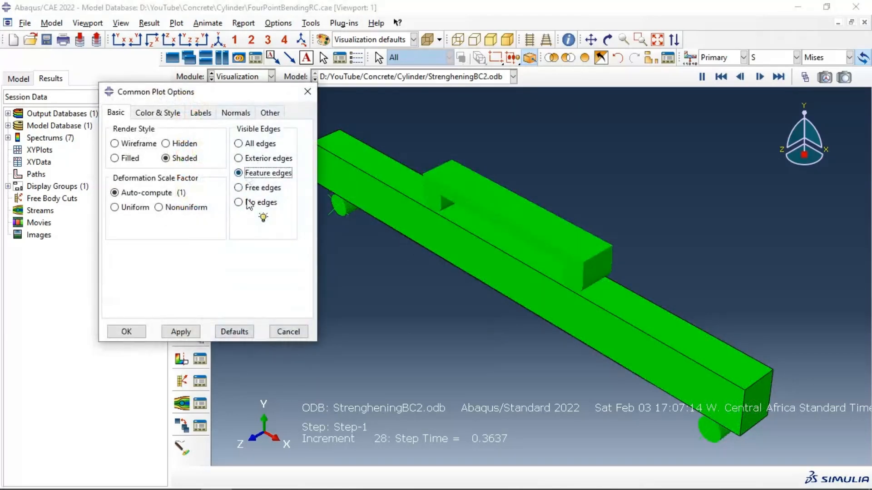
pyautogui.click(180, 331)
pyautogui.click(127, 332)
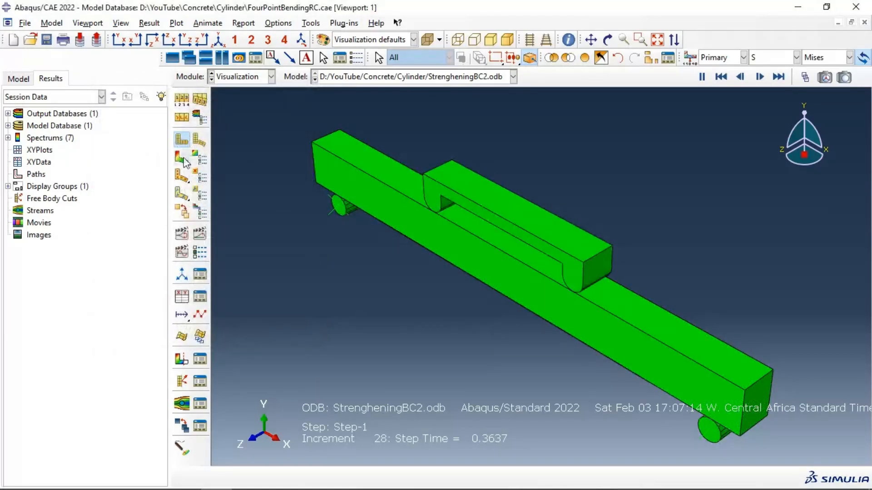
# Step: Plot the Mises stress contours on the deformed shape and animate their time history, viewing the beam's plated underside
pyautogui.click(183, 159)
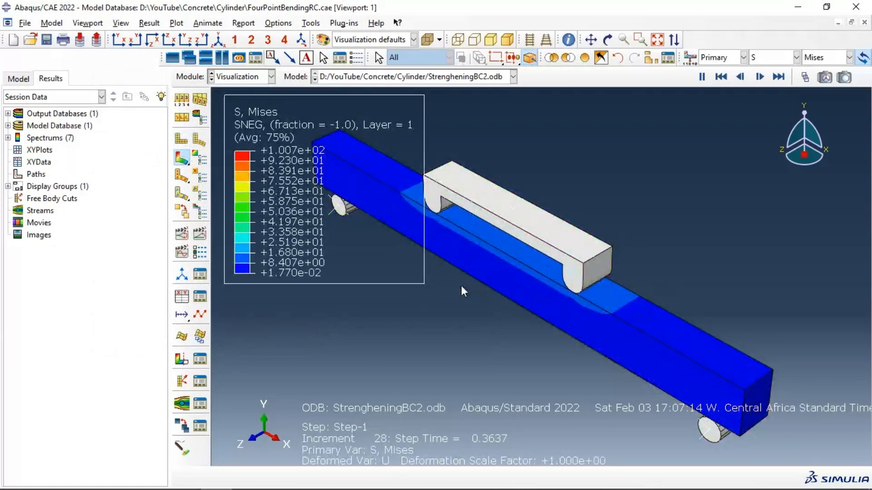
pyautogui.click(199, 236)
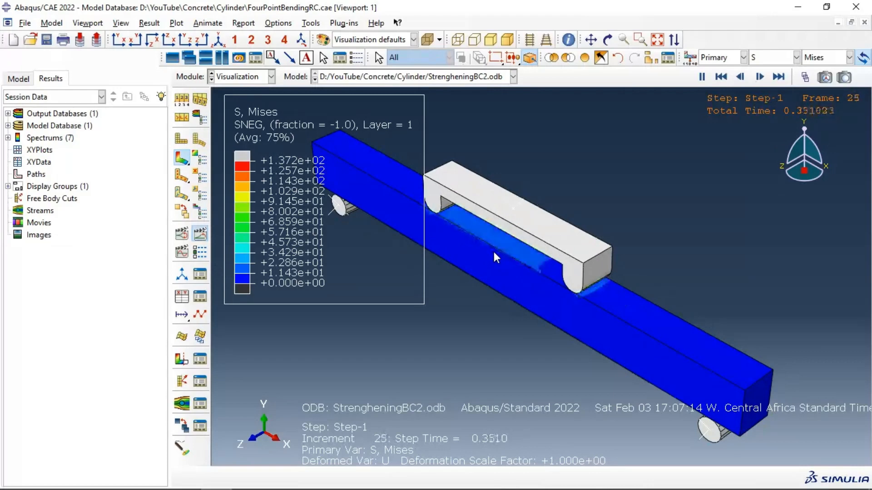
pyautogui.keyDown('ctrl'); pyautogui.keyDown('alt'); pyautogui.moveTo(493, 247); pyautogui.dragTo(523, 202); pyautogui.keyUp('alt'); pyautogui.keyUp('ctrl')
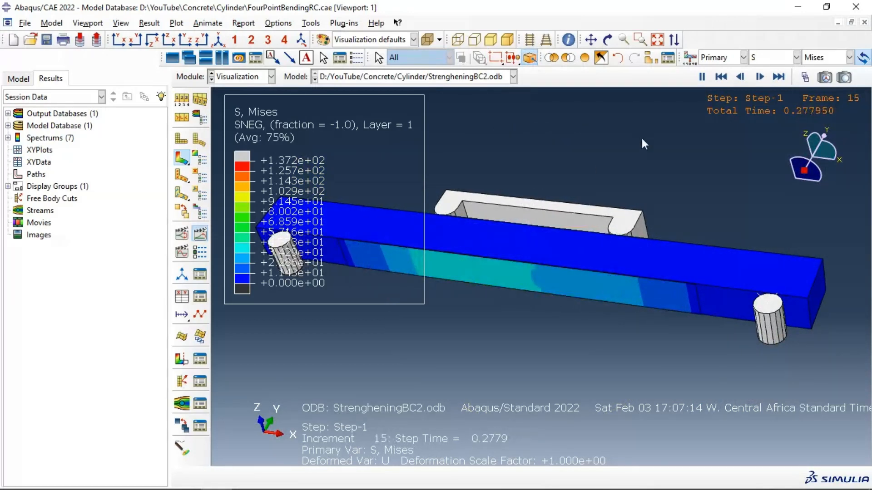
# Step: Display the compressive damage DAMAGEC as the primary contour variable and inspect the beam's side
pyautogui.click(796, 57)
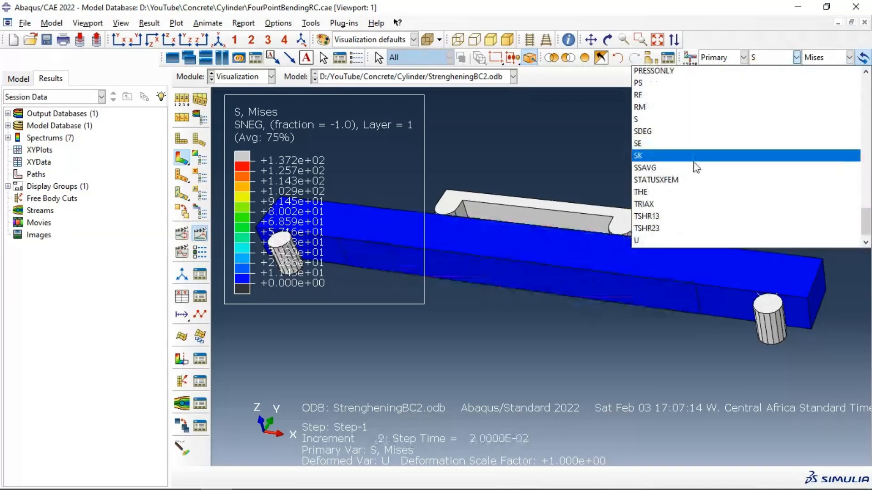
pyautogui.scroll(6, 694, 166)
pyautogui.scroll(-5, 694, 169)
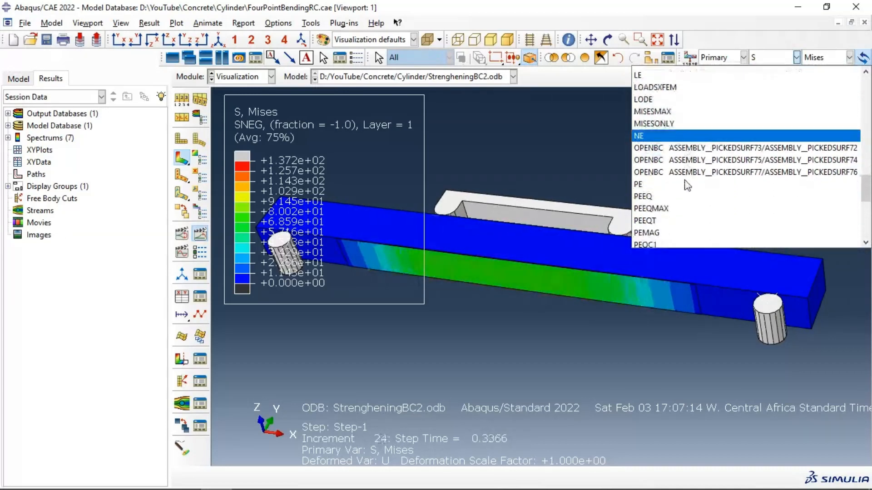
pyautogui.scroll(10, 676, 173)
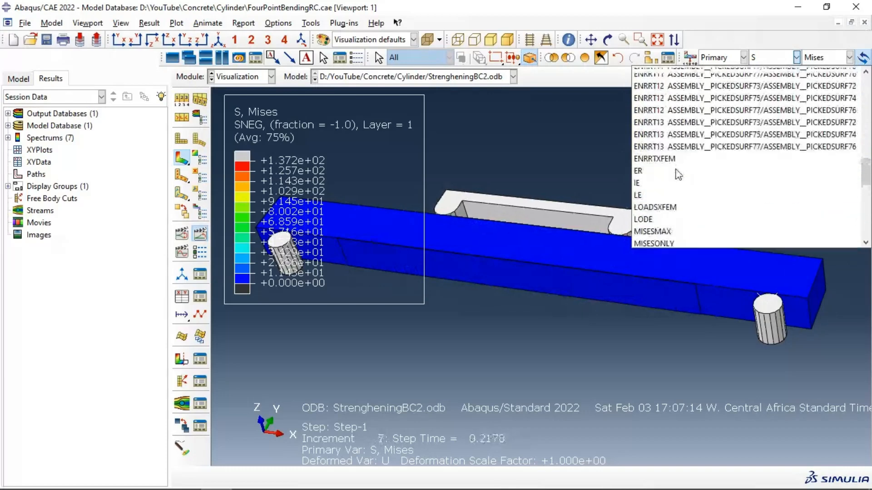
pyautogui.scroll(7, 676, 175)
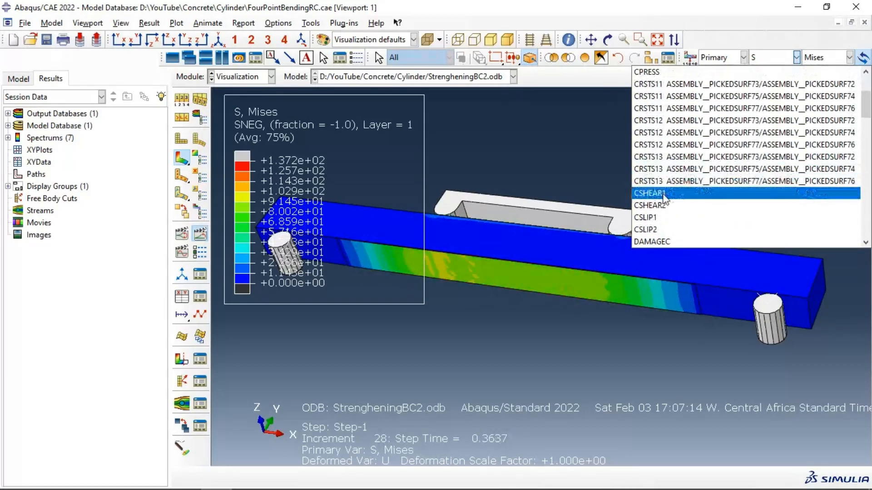
pyautogui.click(661, 206)
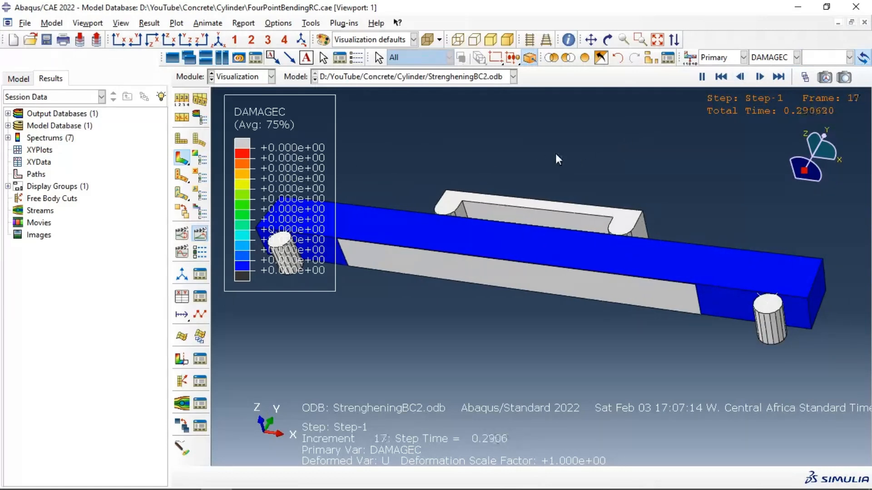
pyautogui.keyDown('ctrl'); pyautogui.keyDown('alt'); pyautogui.moveTo(530, 162); pyautogui.dragTo(517, 212); pyautogui.keyUp('alt'); pyautogui.keyUp('ctrl')
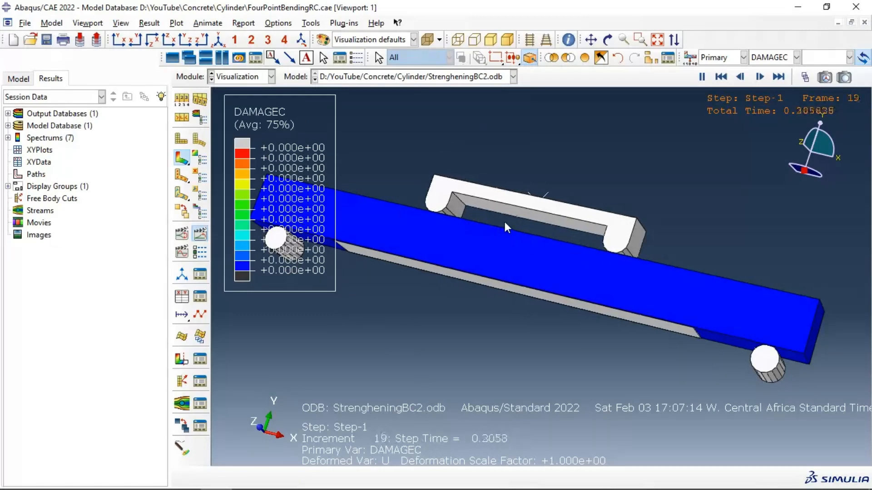
# Step: Switch the contour variable to tensile damage DAMAGET and add a second viewport tiled side by side with the first
pyautogui.click(772, 57)
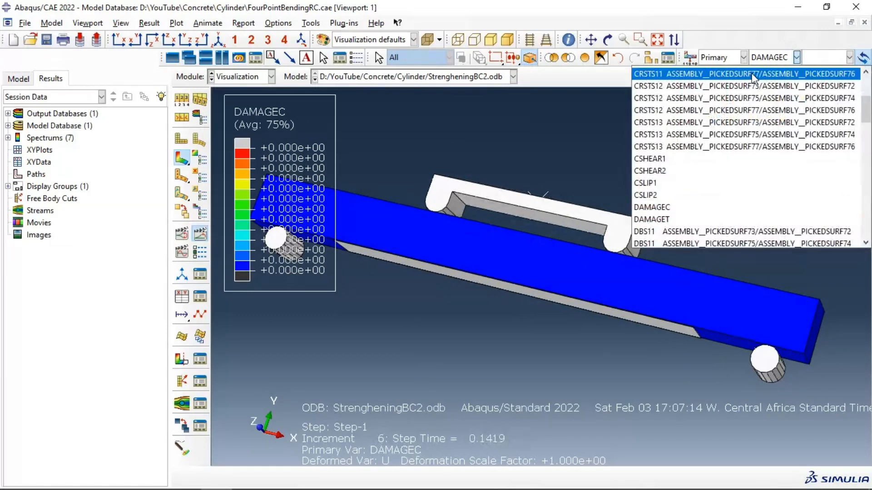
pyautogui.click(683, 219)
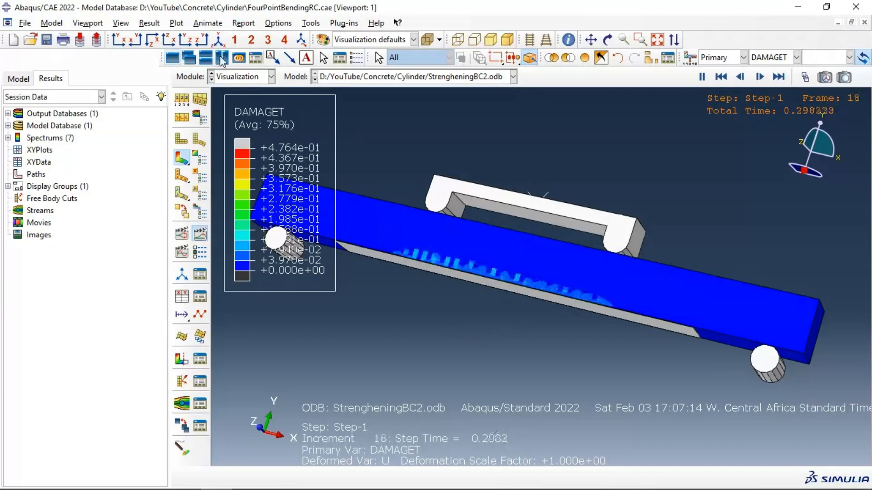
pyautogui.click(185, 59)
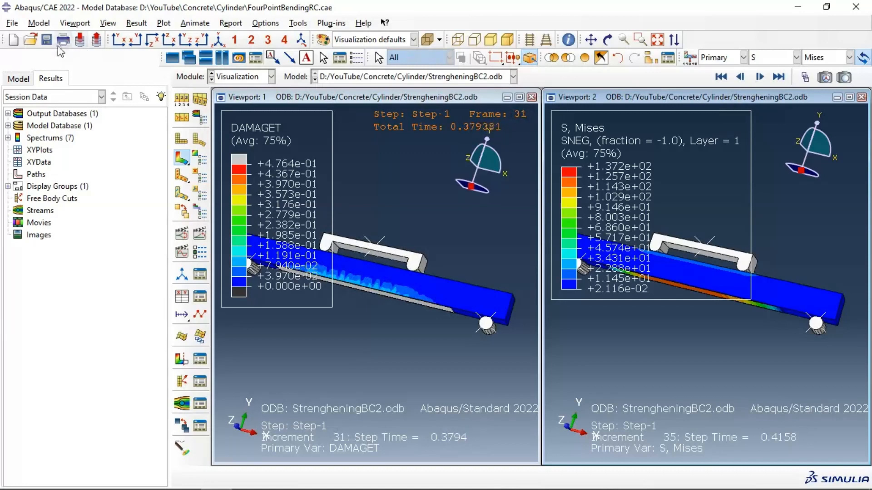
# Step: Return to the Job module and open the Beam job's results in the second viewport
pyautogui.click(30, 39)
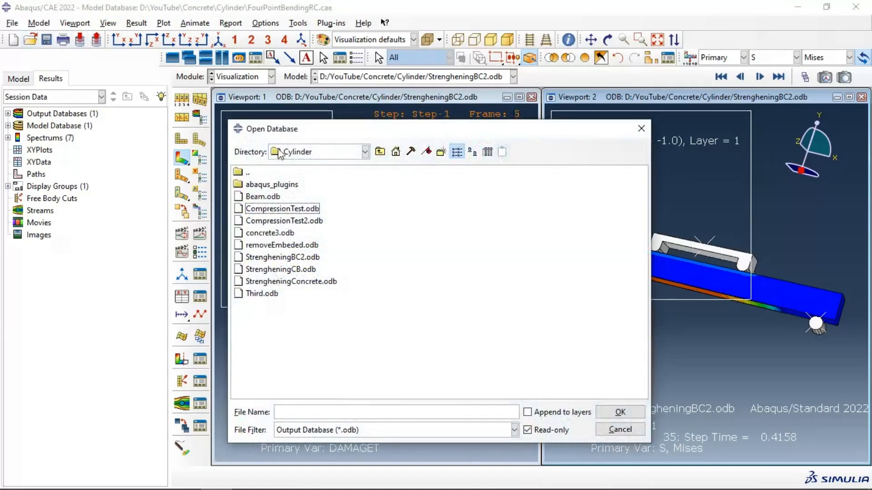
pyautogui.click(641, 129)
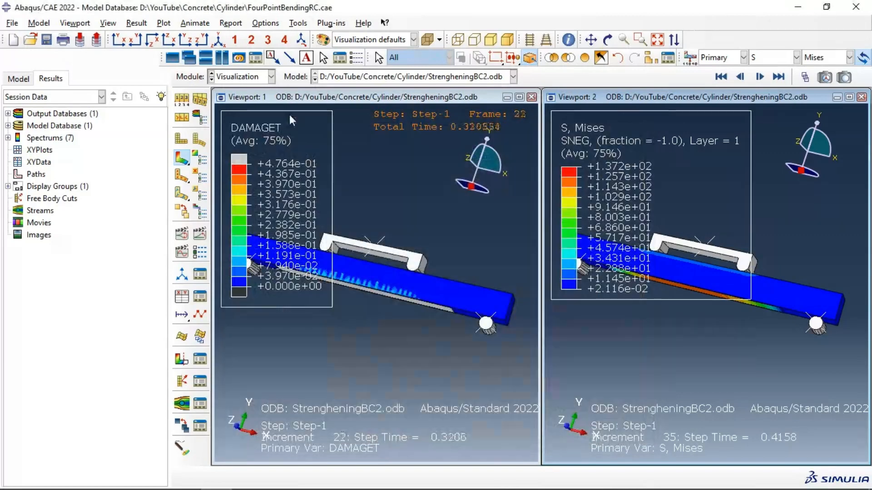
pyautogui.click(255, 77)
pyautogui.click(232, 187)
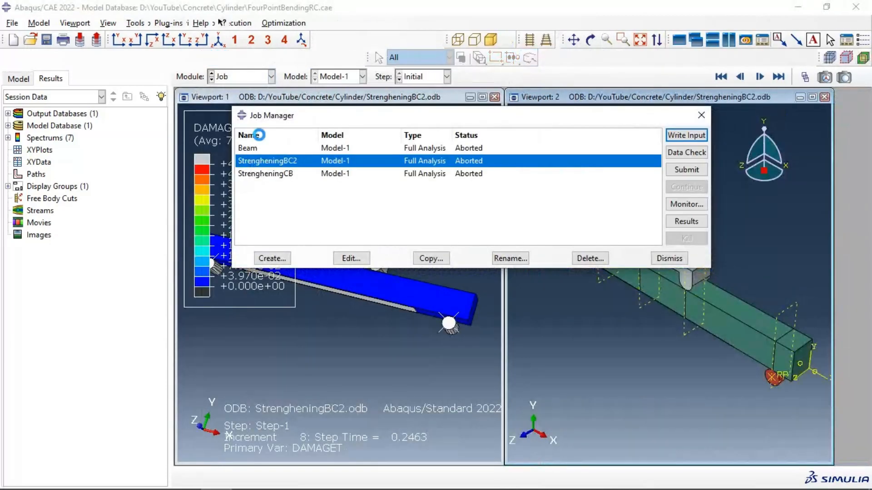
pyautogui.click(254, 149)
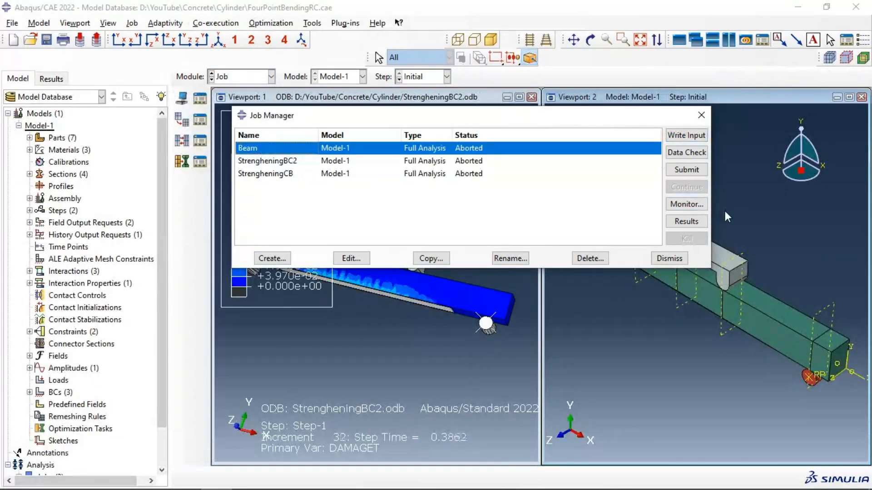
pyautogui.click(688, 222)
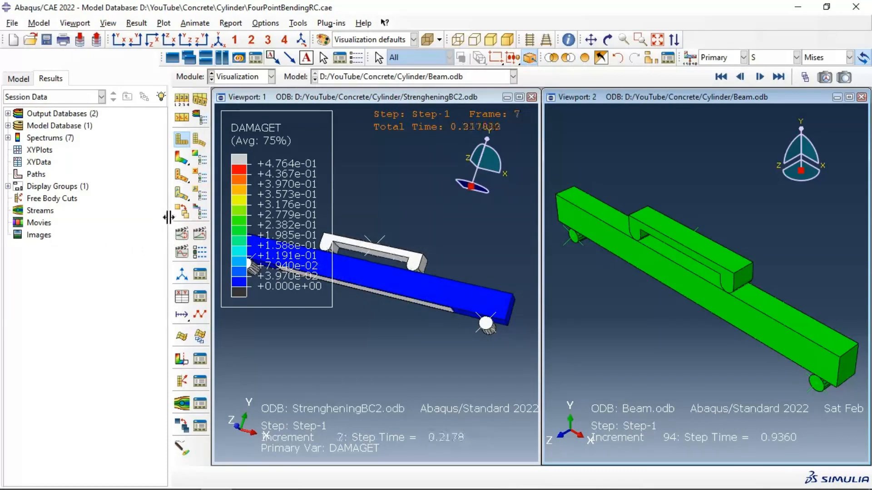
# Step: Link the two viewports and show both beams' deformed shapes in the isometric view
pyautogui.moveTo(169, 217); pyautogui.dragTo(99, 216)
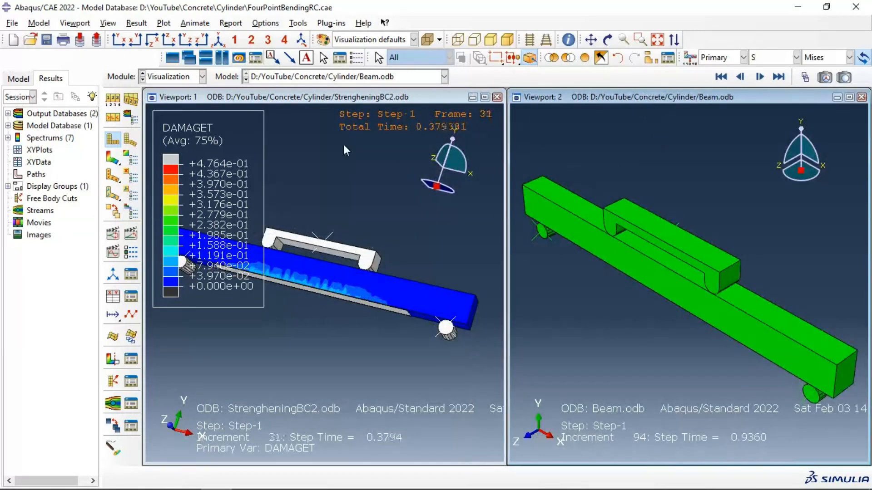
pyautogui.click(115, 159)
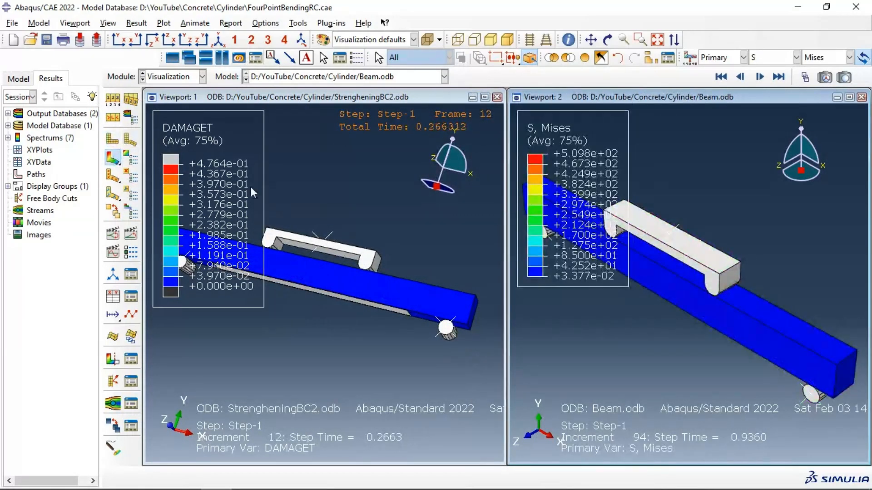
pyautogui.click(240, 57)
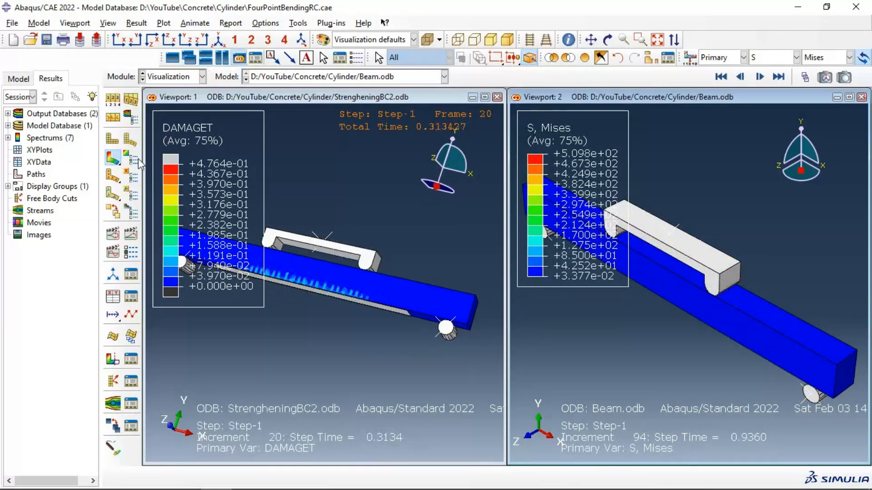
pyautogui.click(129, 143)
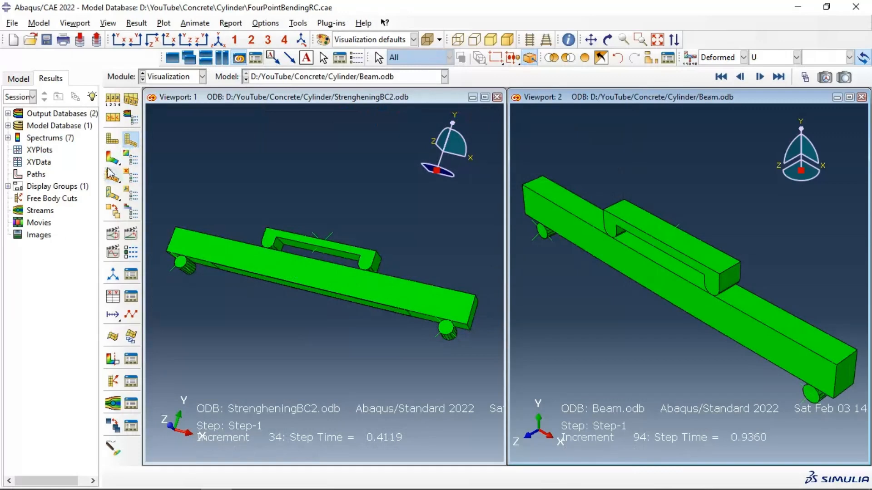
pyautogui.click(218, 43)
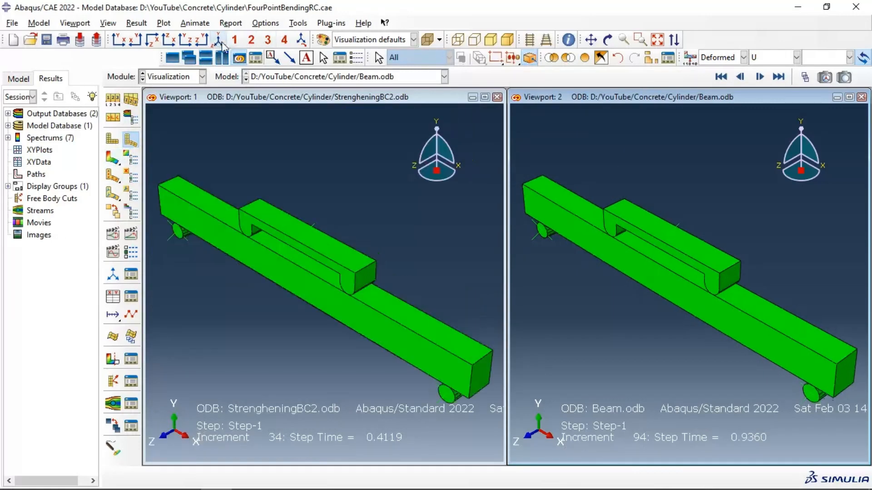
# Step: Plot contours in both viewports, set the Beam results to DAMAGET, and show the last frame
pyautogui.click(113, 157)
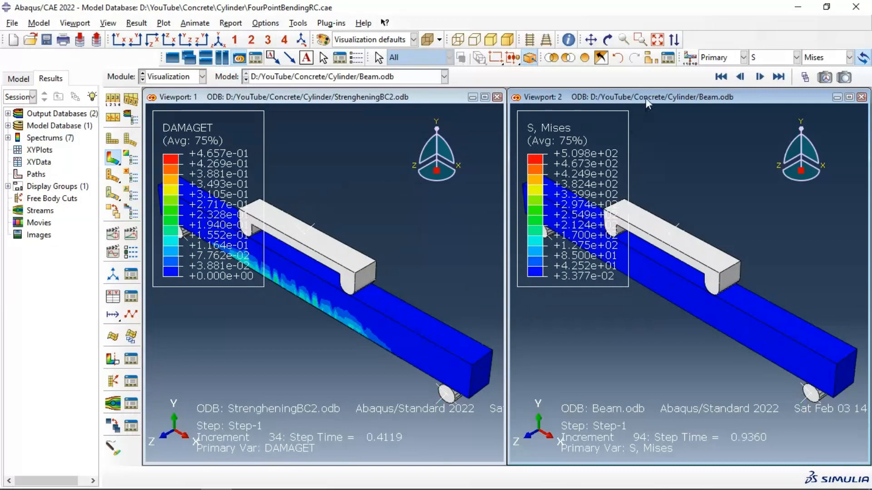
pyautogui.click(767, 58)
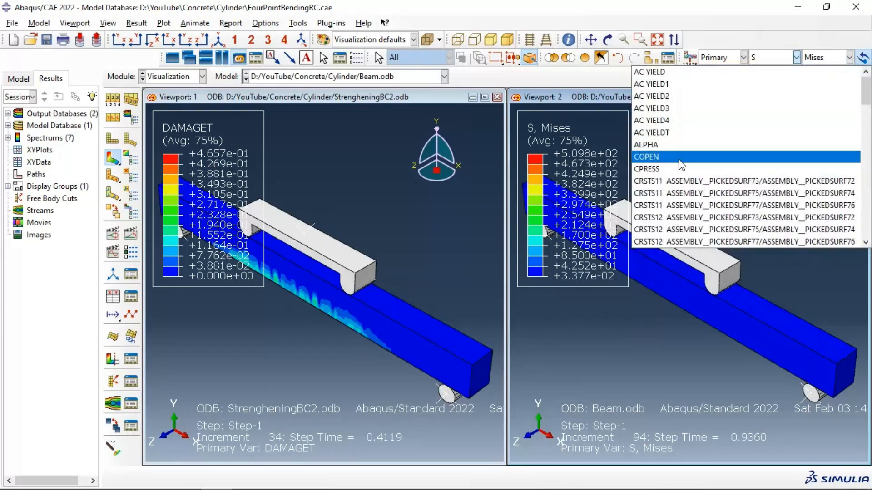
pyautogui.scroll(-4, 675, 190)
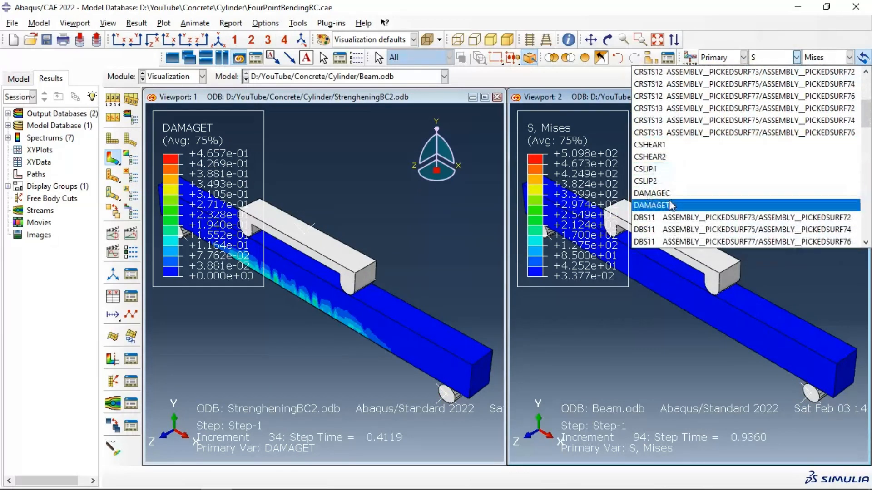
pyautogui.click(671, 206)
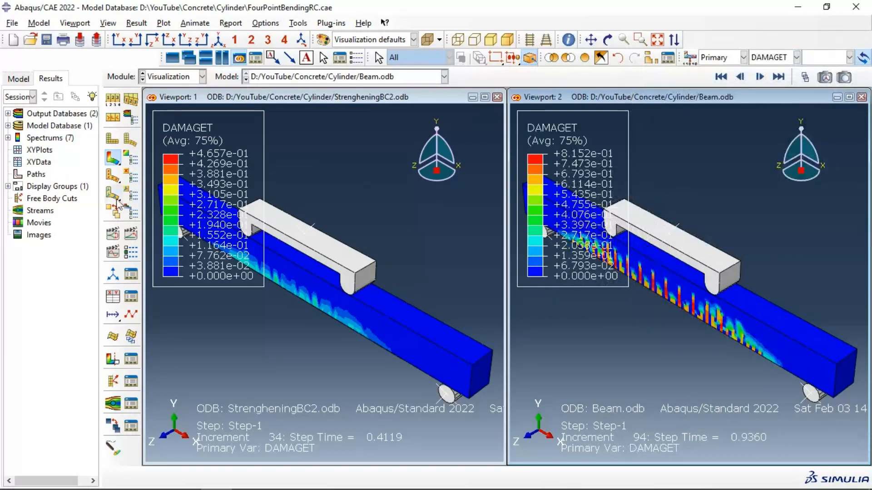
pyautogui.click(778, 78)
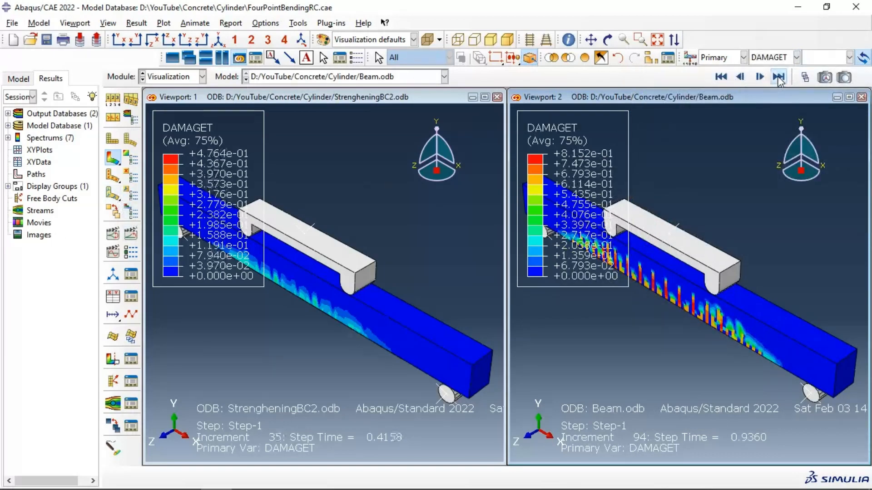
# Step: Display the Mises stress S contours on both beams to compare the strengthened and unstrengthened results
pyautogui.scroll(-3, 409, 245)
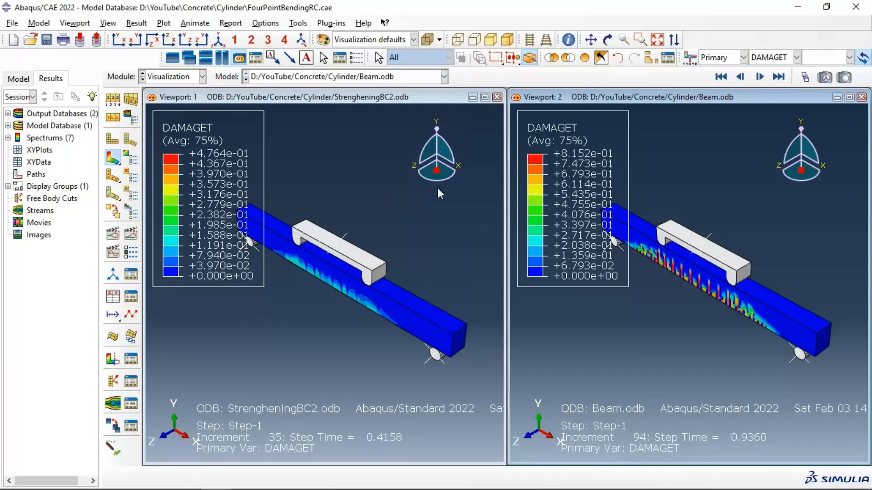
pyautogui.click(778, 59)
pyautogui.scroll(-3, 727, 154)
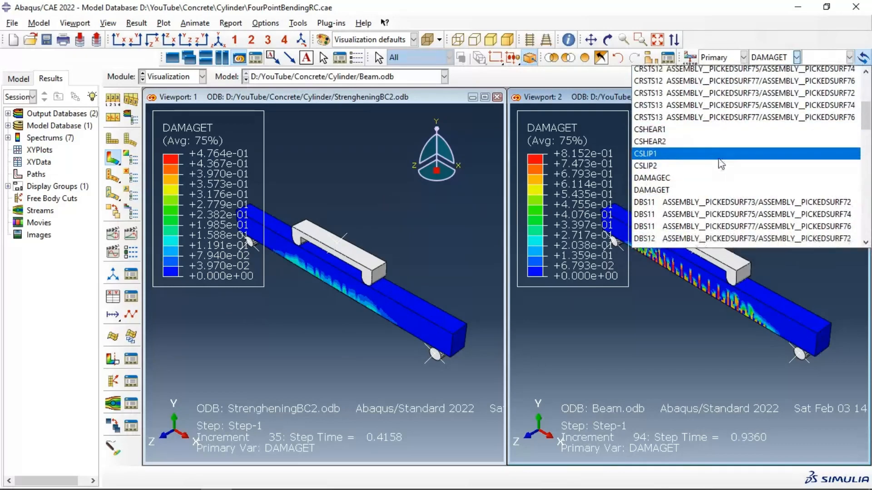
pyautogui.scroll(-12, 717, 159)
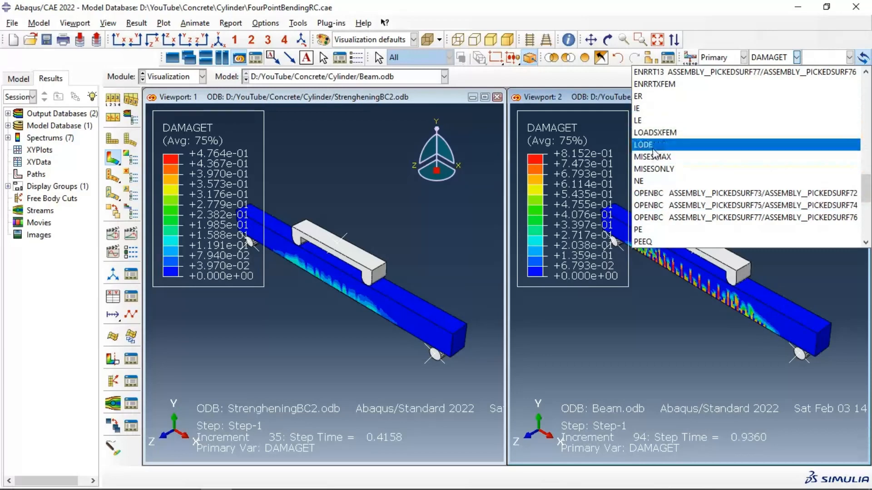
pyautogui.scroll(-2, 657, 180)
pyautogui.scroll(-4, 657, 181)
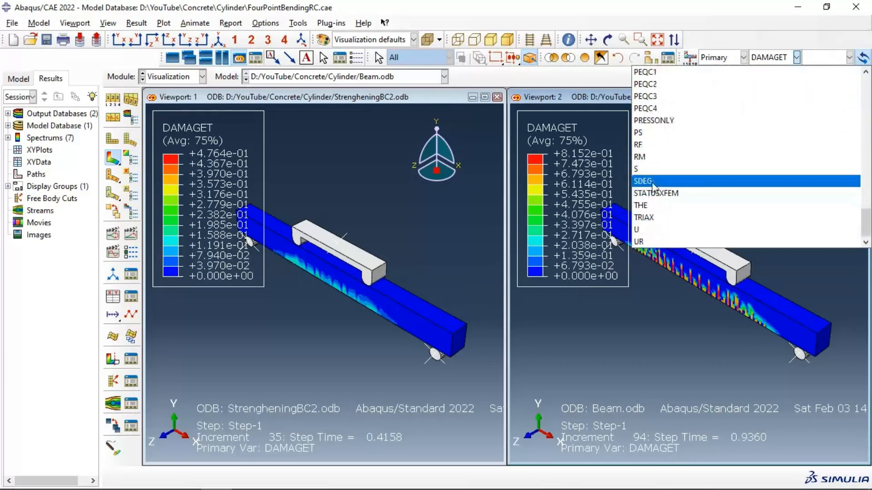
pyautogui.click(649, 169)
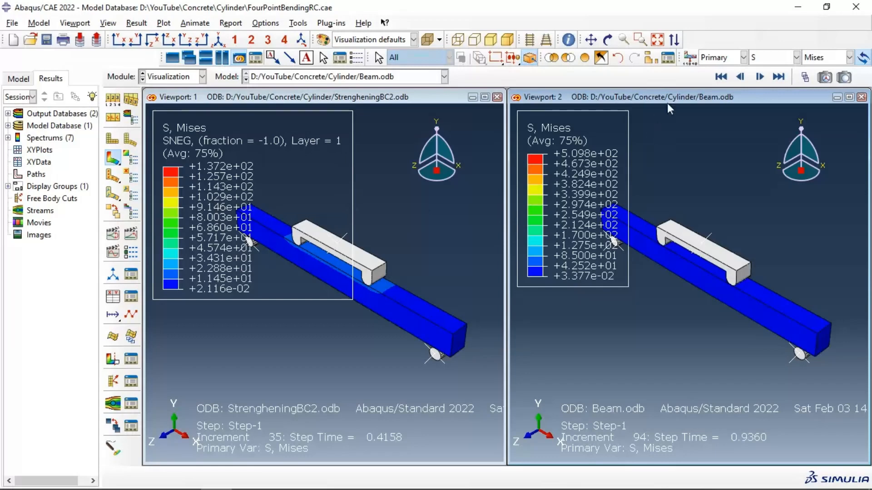
# Step: Display compressive damage DAMAGEC on both beams for comparison, and return both contour plots to tensile damage DAMAGET
pyautogui.click(761, 61)
pyautogui.scroll(10, 760, 171)
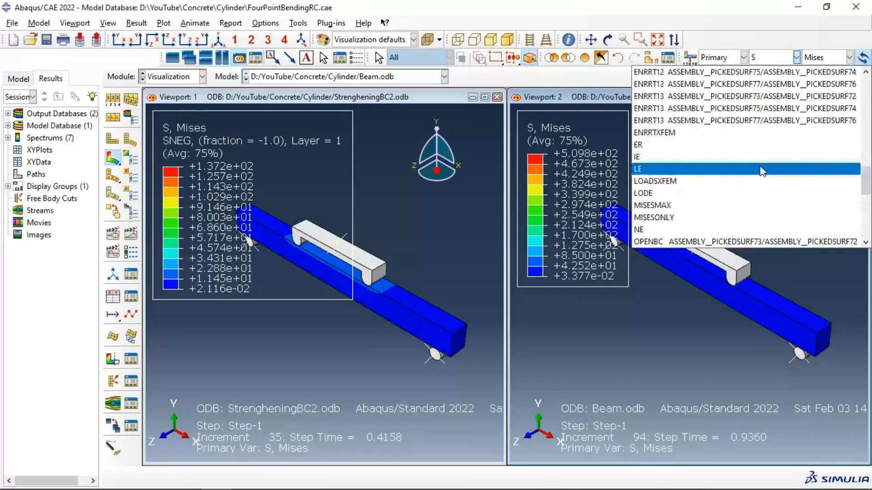
pyautogui.scroll(7, 756, 172)
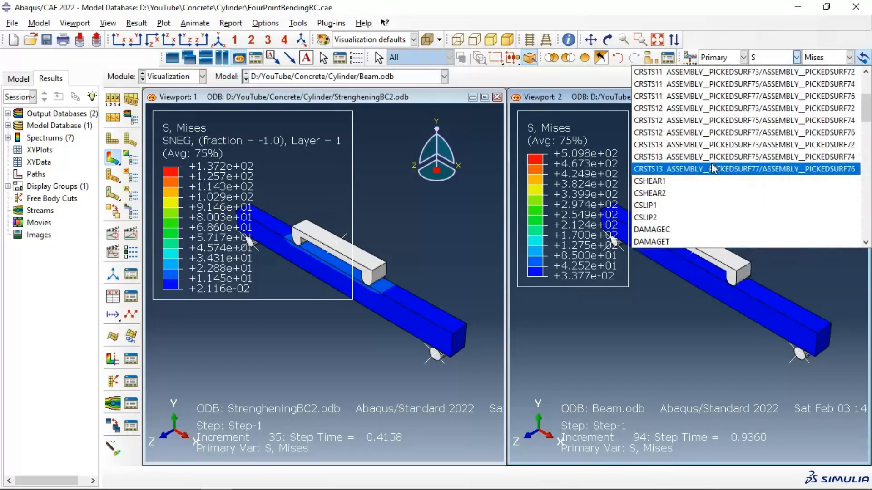
pyautogui.click(680, 196)
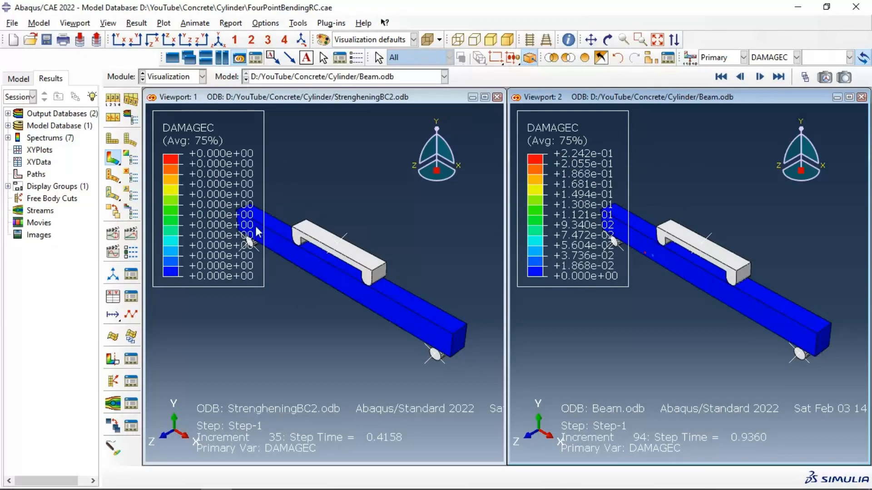
pyautogui.click(797, 57)
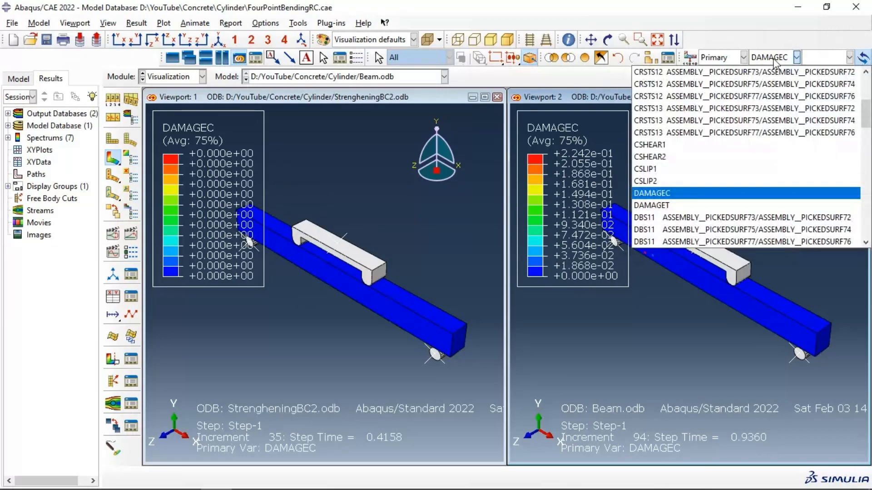
pyautogui.click(676, 205)
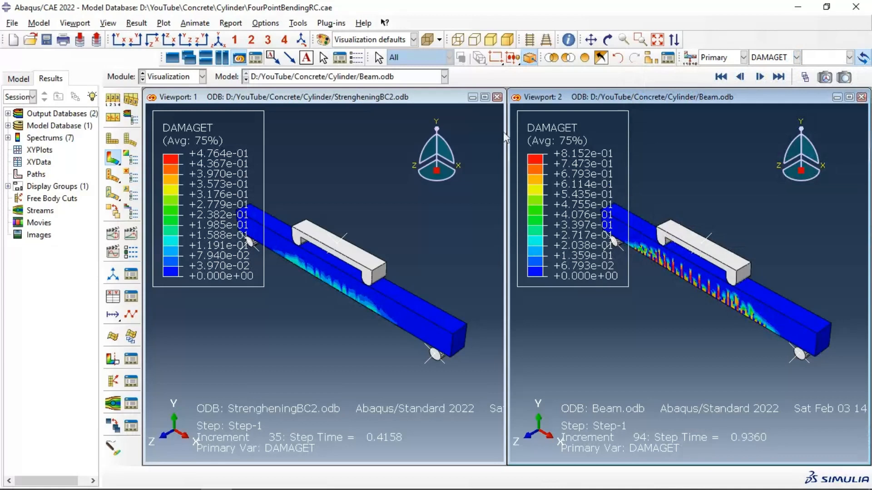